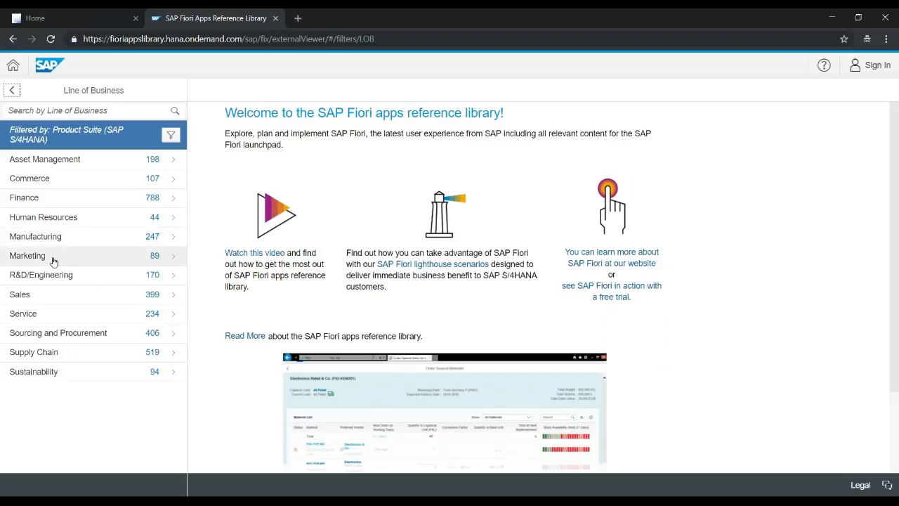
Step: Filter the S/4HANA apps to the Sales line of business and search them for "purchase"
left_click(44, 301)
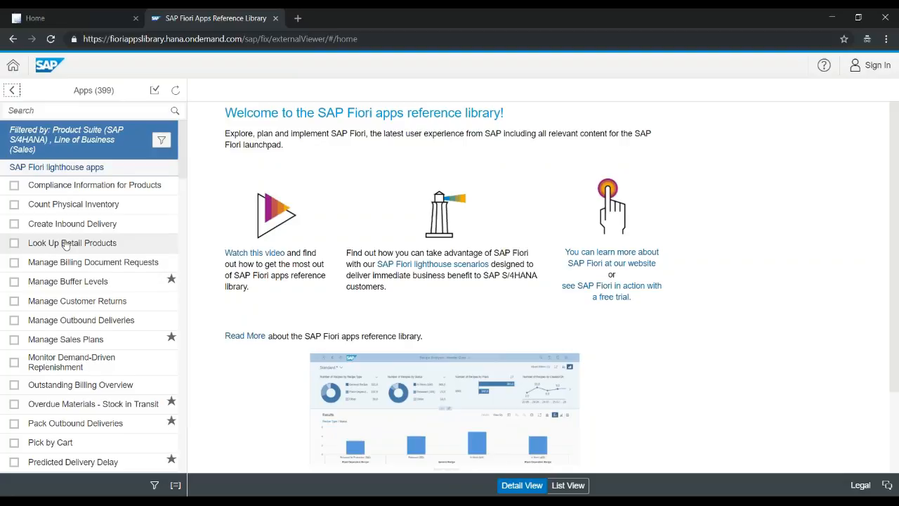
scroll(65, 244, "down", 15)
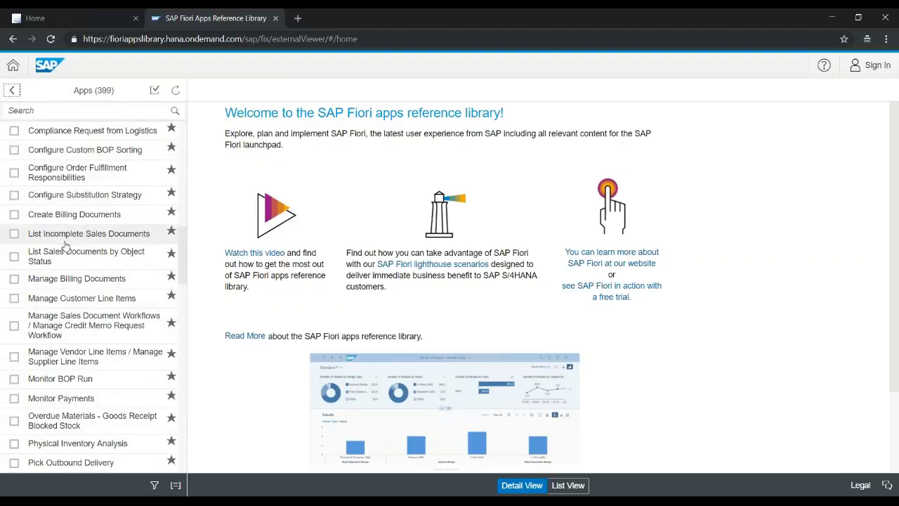
scroll(65, 244, "down", 15)
left_click(69, 112)
type("pur")
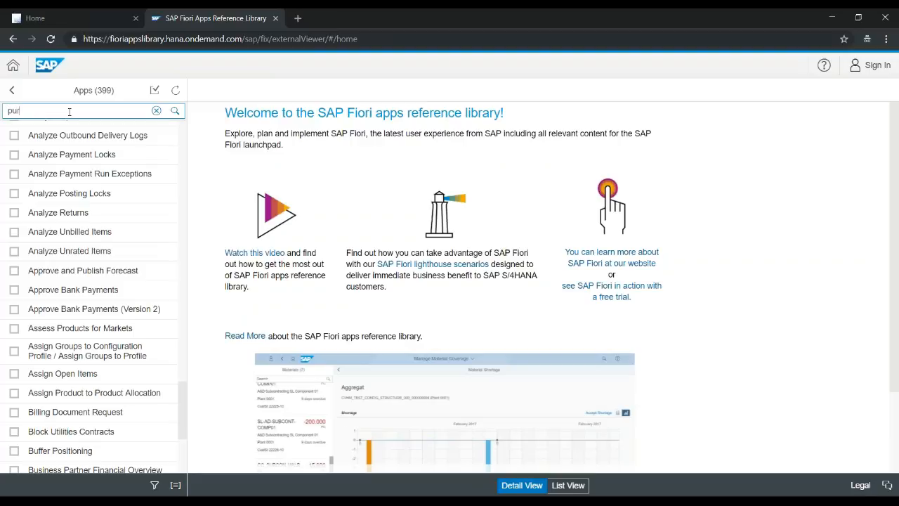
type("chase")
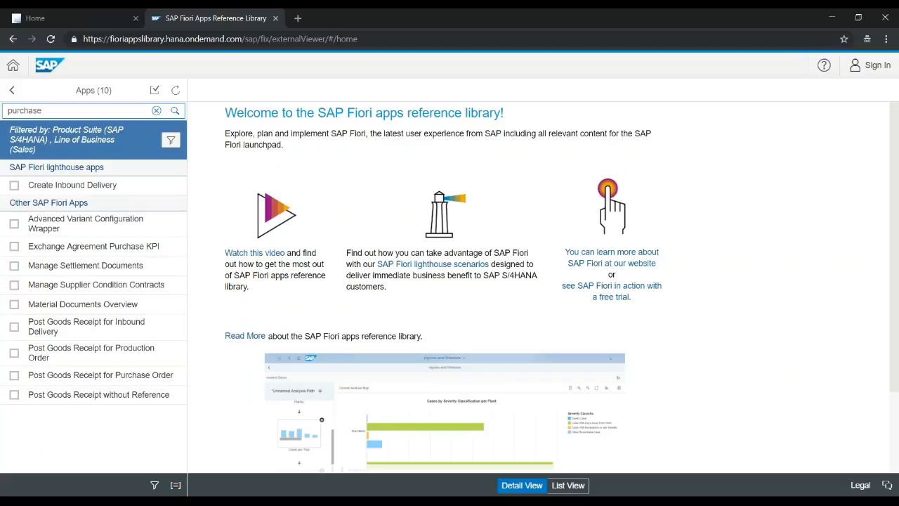
Step: Switch the line of business to Sourcing and Procurement and search its apps for "purchase order"
left_click(11, 90)
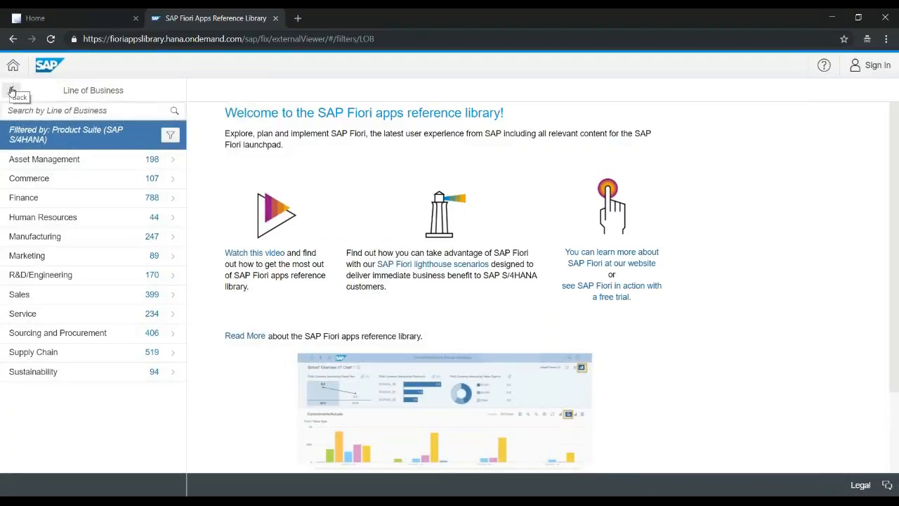
left_click(69, 341)
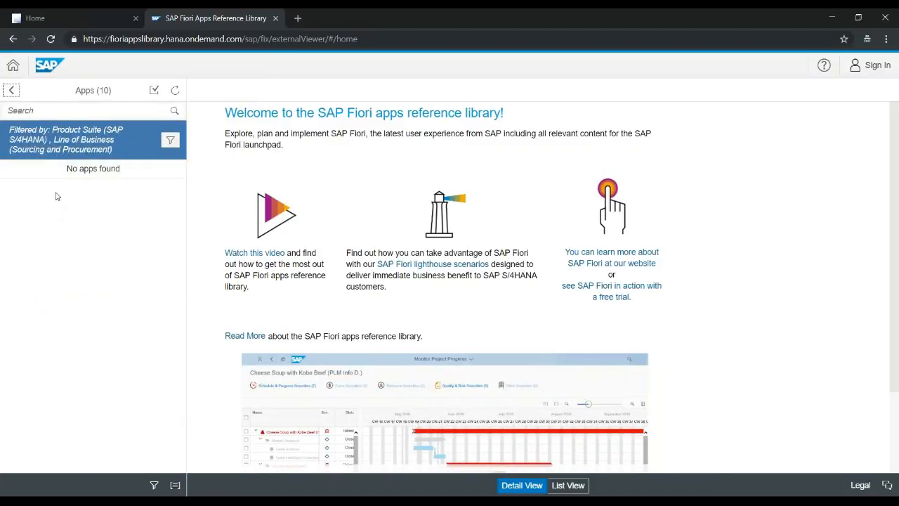
left_click(64, 110)
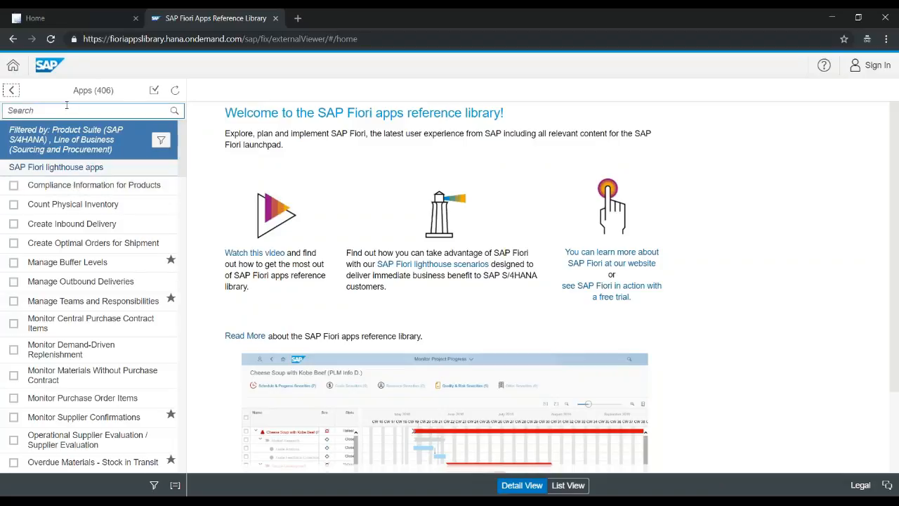
type("pu")
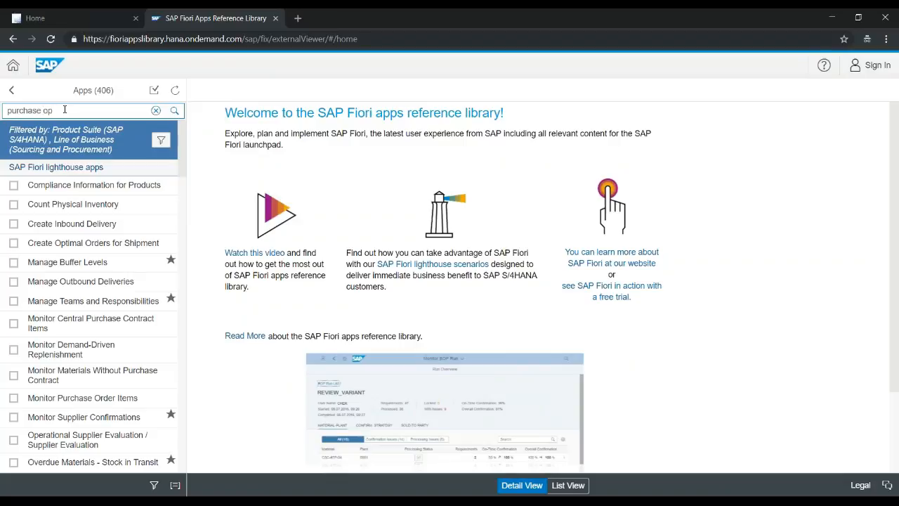
type("rchase order")
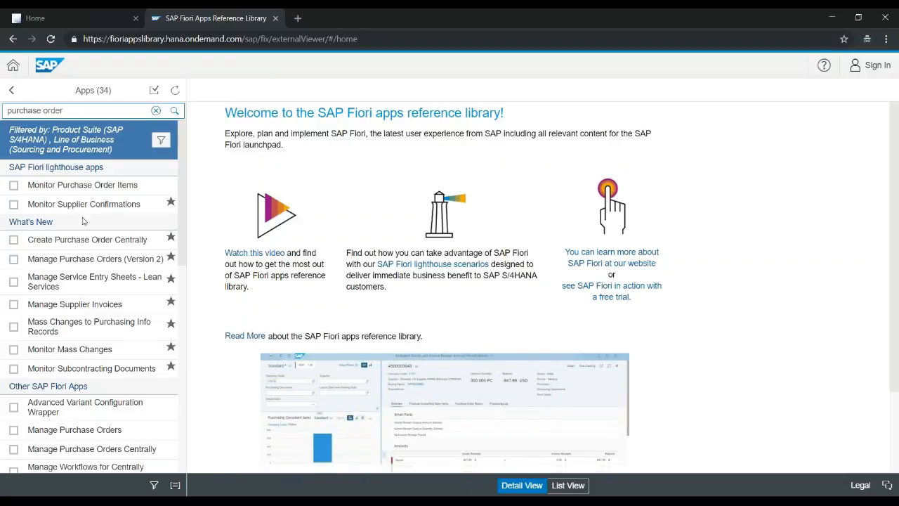
Step: Open the details of the Manage Purchase Orders app from the Other SAP Fiori Apps results
scroll(99, 218, "down", 1)
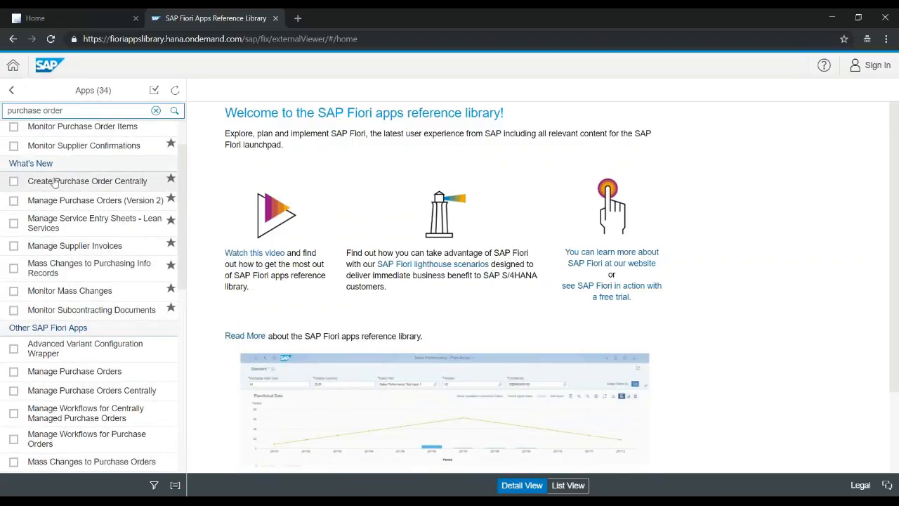
scroll(90, 239, "down", 1)
scroll(90, 239, "down", 3)
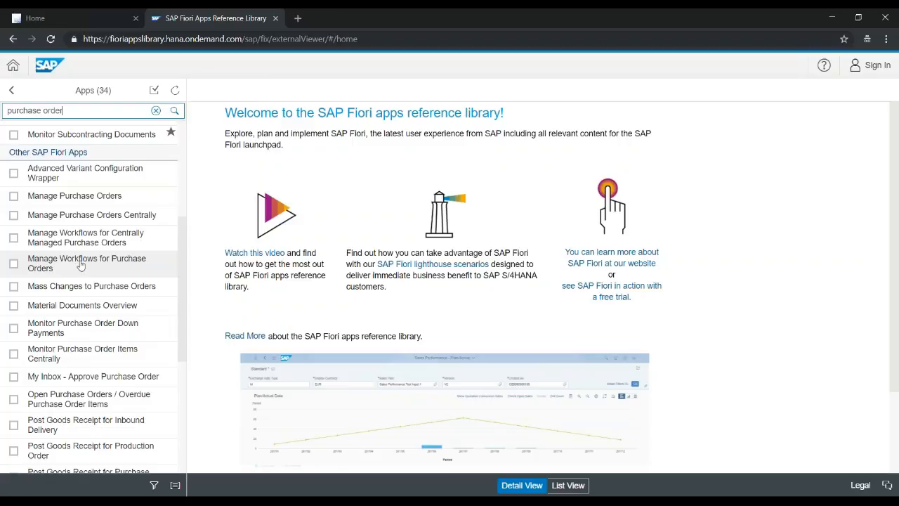
left_click(66, 200)
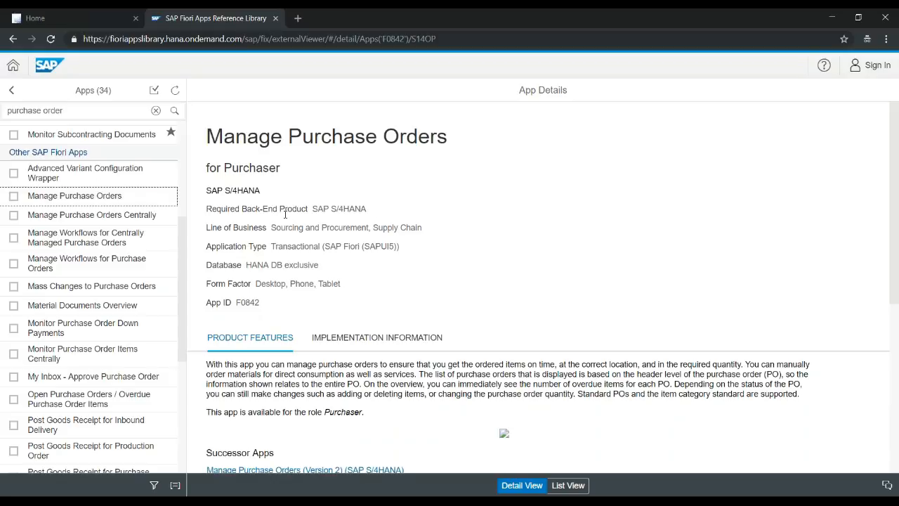
Step: Examine the app's required back-end product, database, application type and supported form factors
left_click_drag(313, 208, 364, 209)
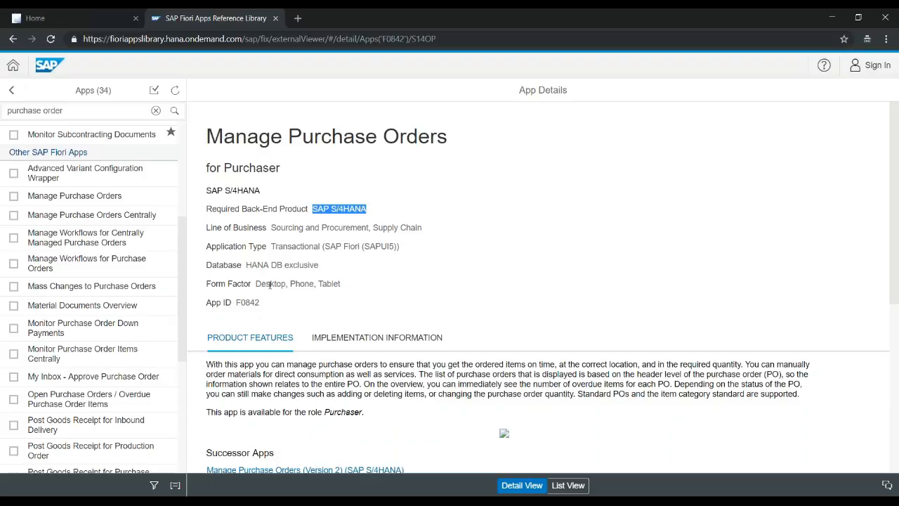
left_click_drag(248, 265, 319, 265)
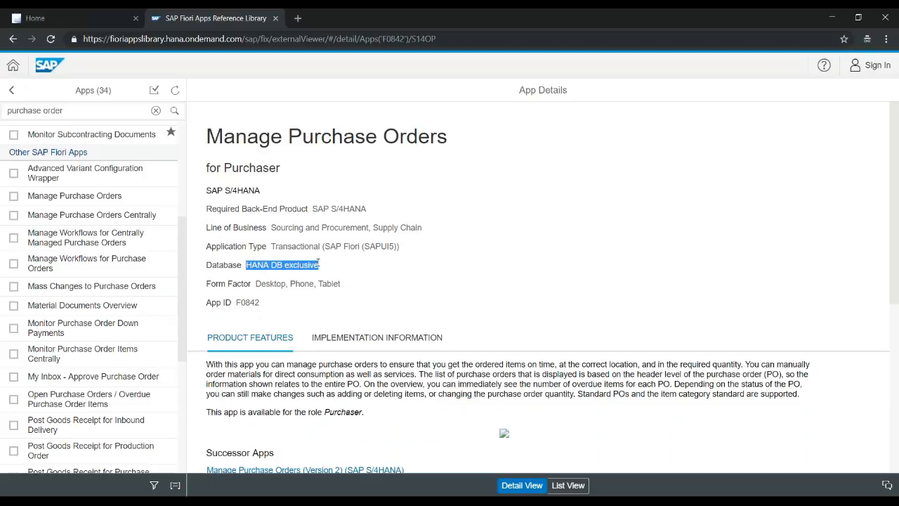
left_click_drag(271, 245, 317, 243)
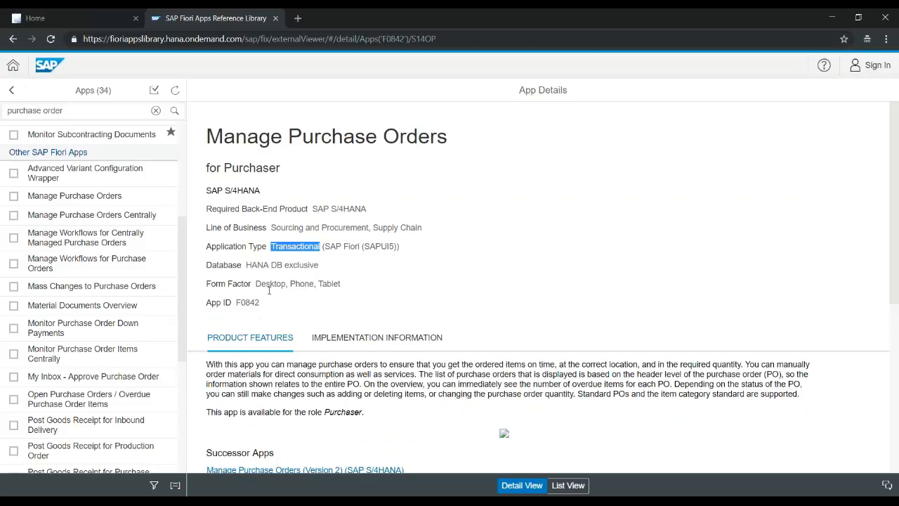
left_click_drag(257, 283, 325, 283)
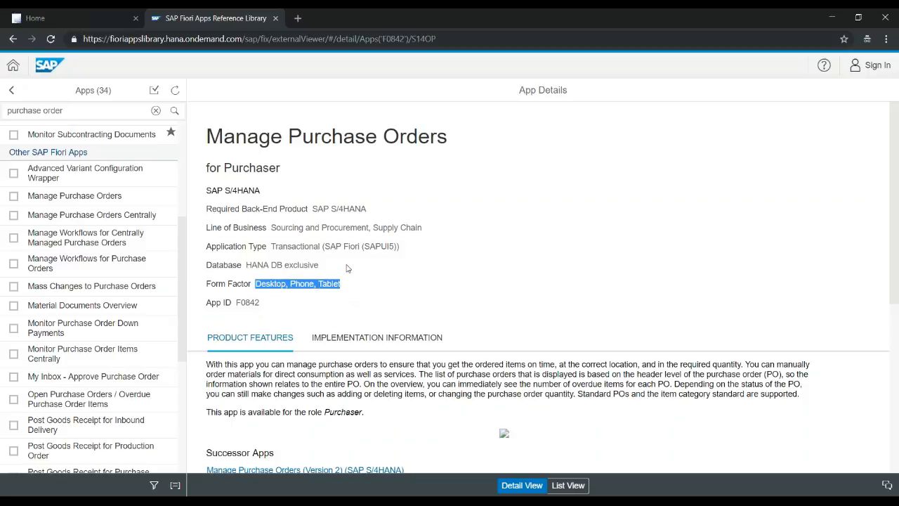
Step: Show the app's implementation information for the SAP S/4HANA 1809 release
scroll(346, 268, "down", 2)
left_click(346, 226)
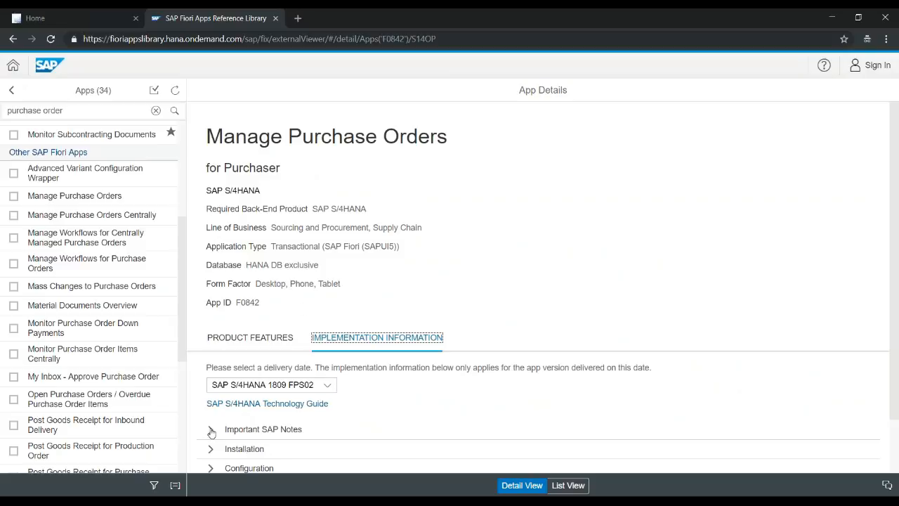
left_click(326, 385)
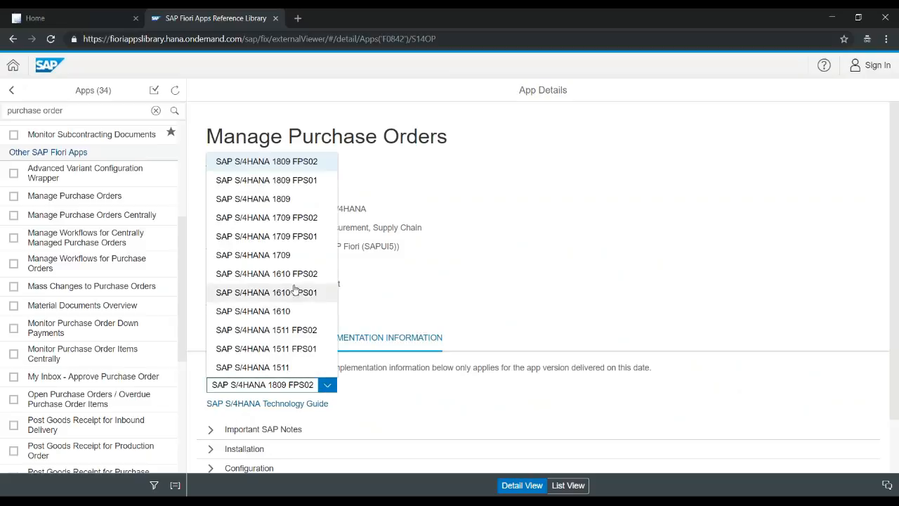
left_click(299, 203)
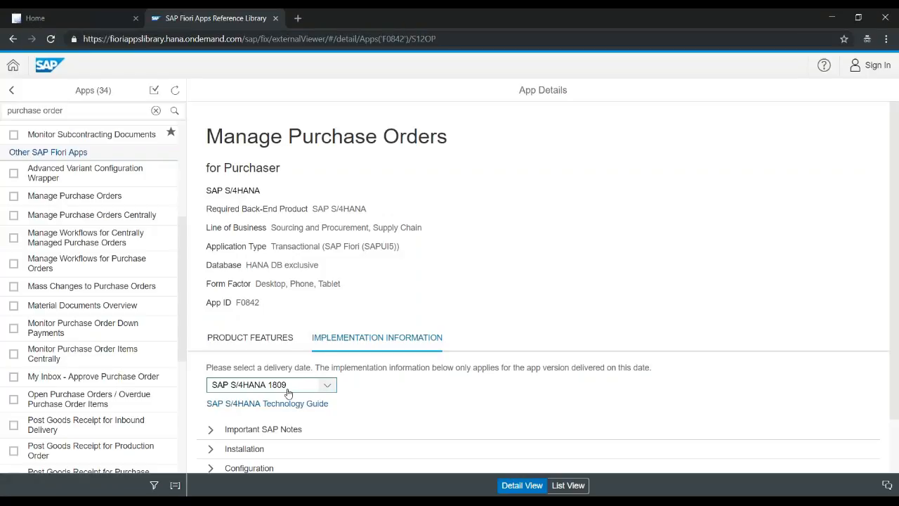
Step: Expand the Configuration section and review its SAPUI5 application, OData service, technical catalog, target mapping and app launcher details
scroll(409, 317, "down", 1)
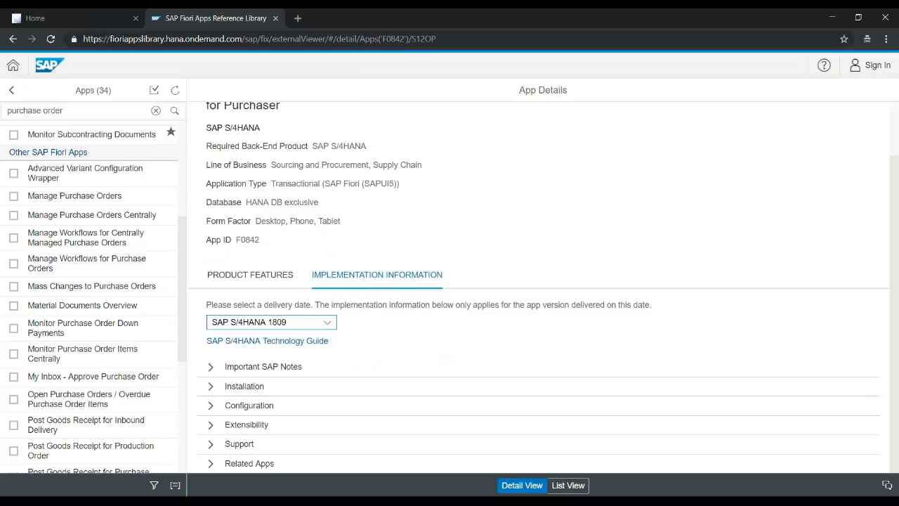
left_click(212, 406)
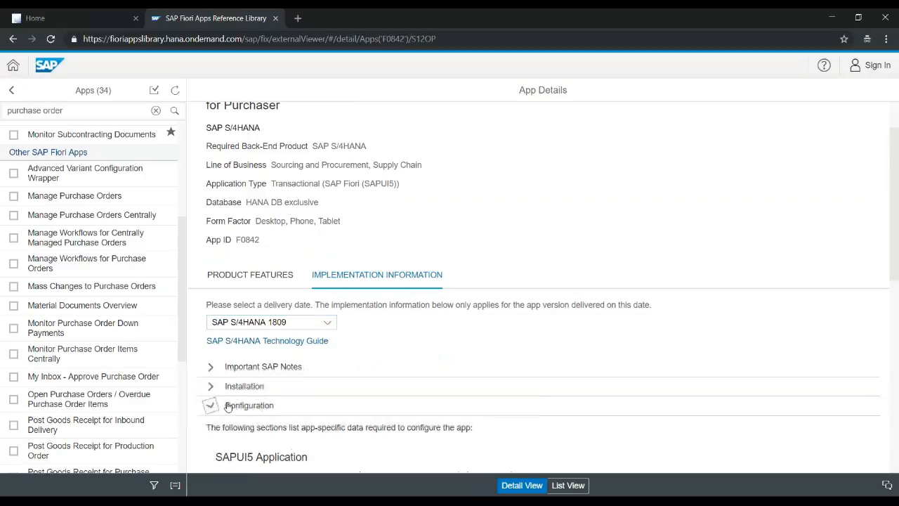
scroll(275, 359, "down", 5)
scroll(275, 359, "down", 5)
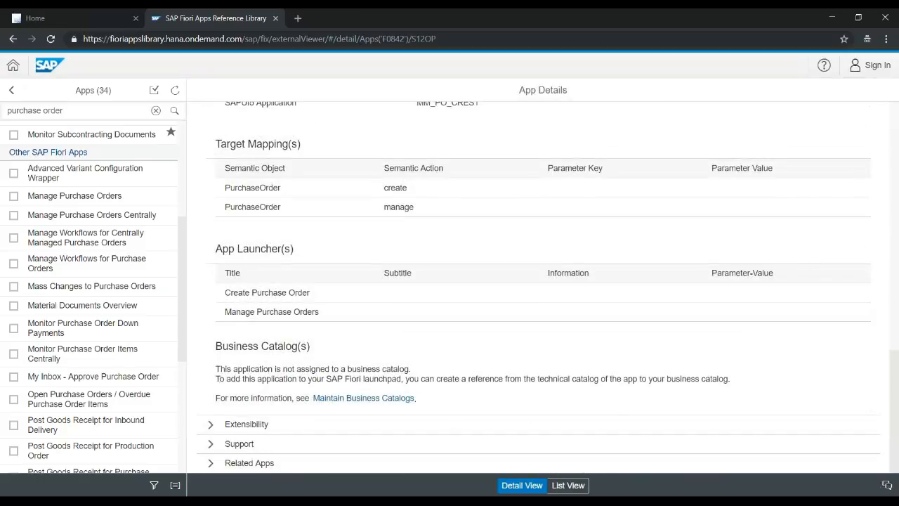
scroll(269, 342, "up", 4)
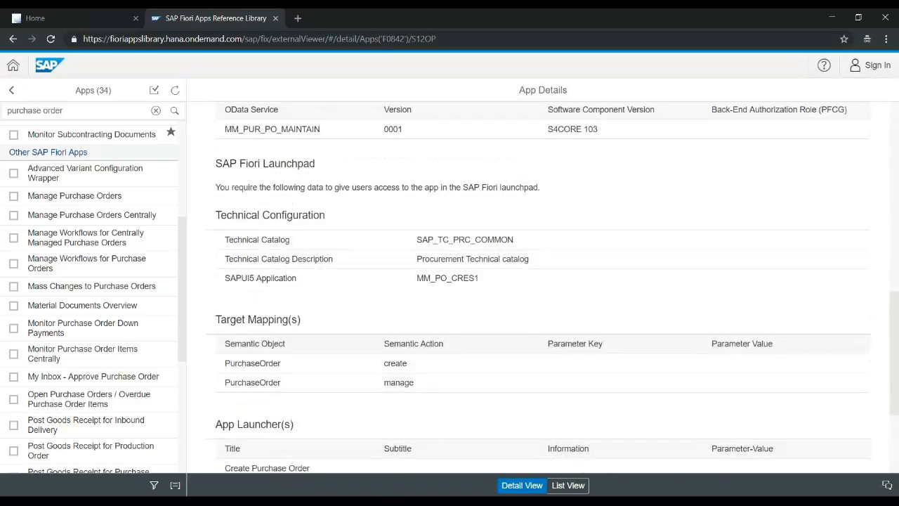
scroll(539, 286, "up", 3)
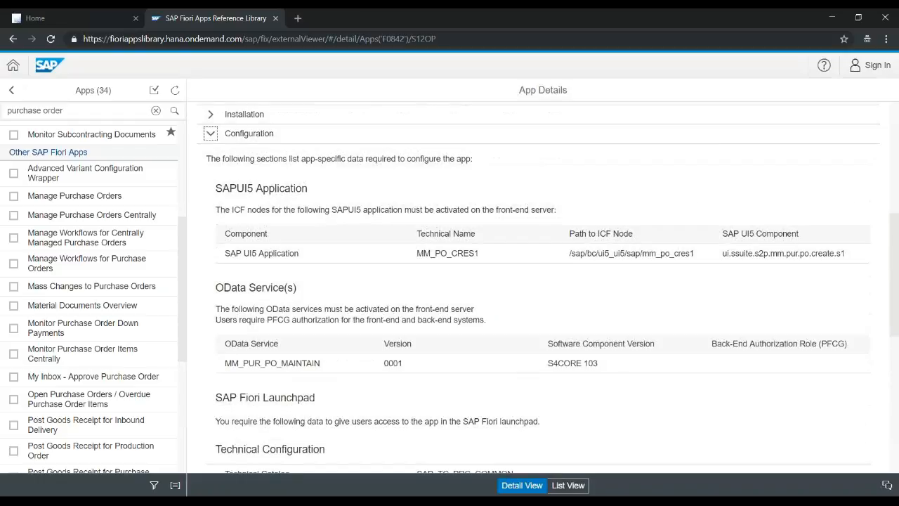
scroll(273, 351, "down", 3)
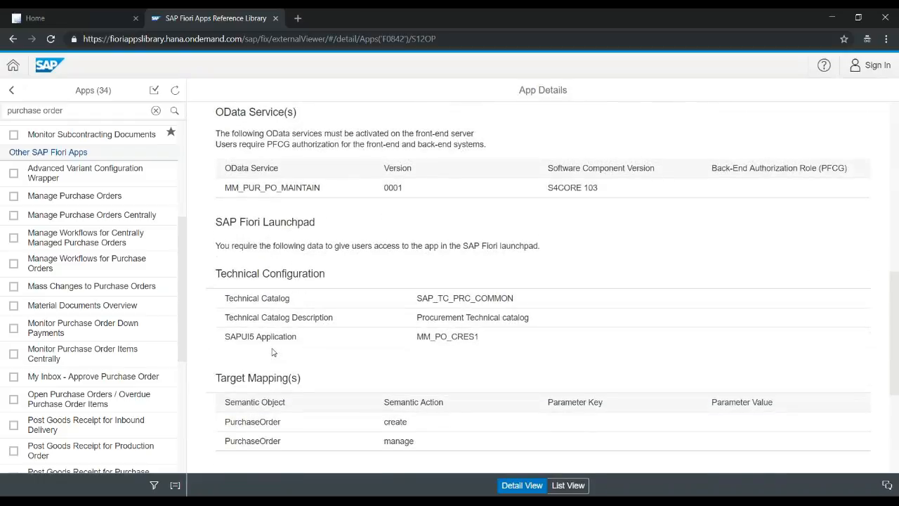
scroll(273, 352, "down", 4)
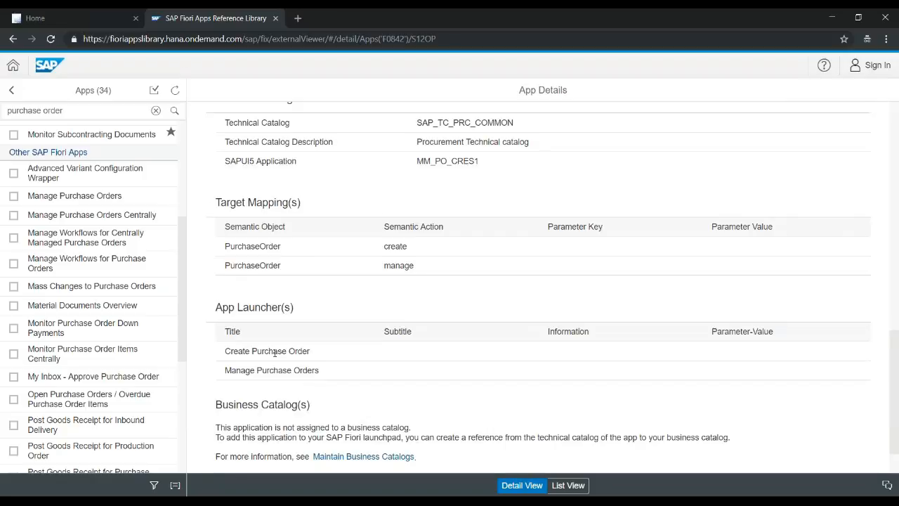
scroll(274, 352, "down", 2)
left_click(212, 424)
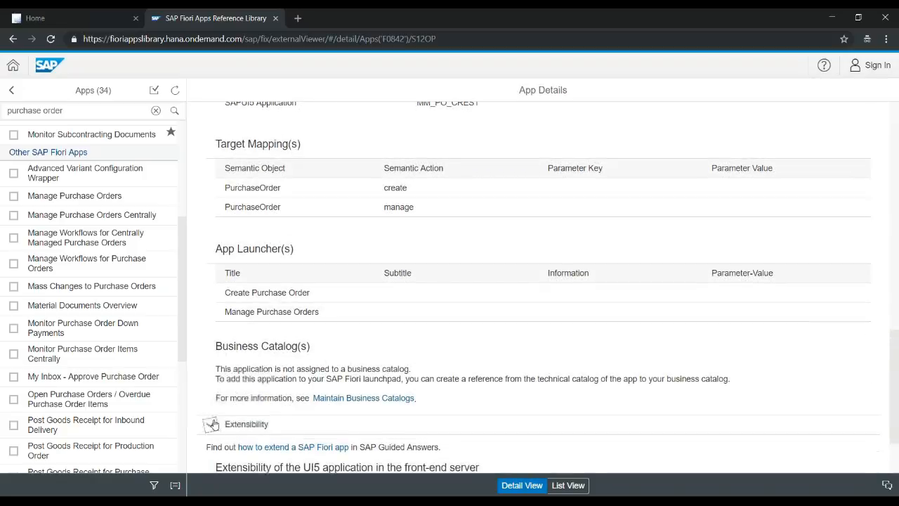
left_click(217, 423)
Step: Expand the Installation section and look through the app's component requirements
scroll(217, 422, "up", 5)
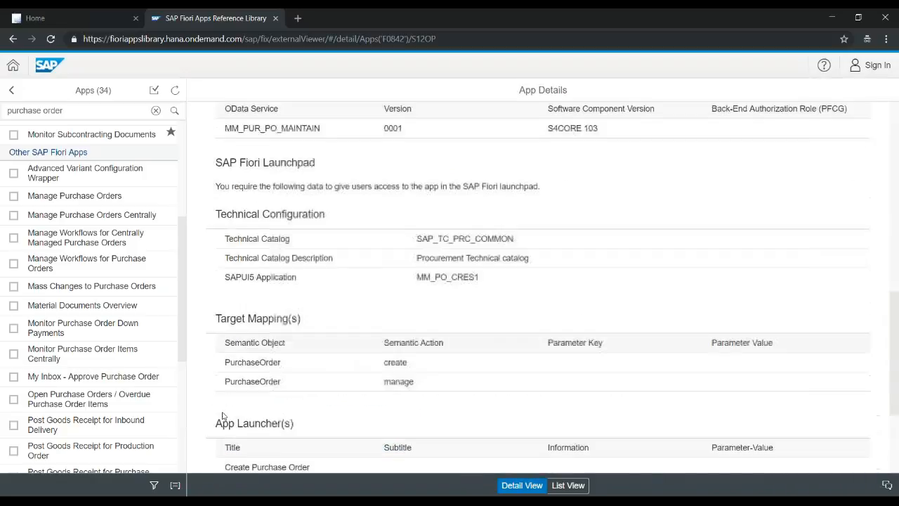
scroll(222, 411, "up", 6)
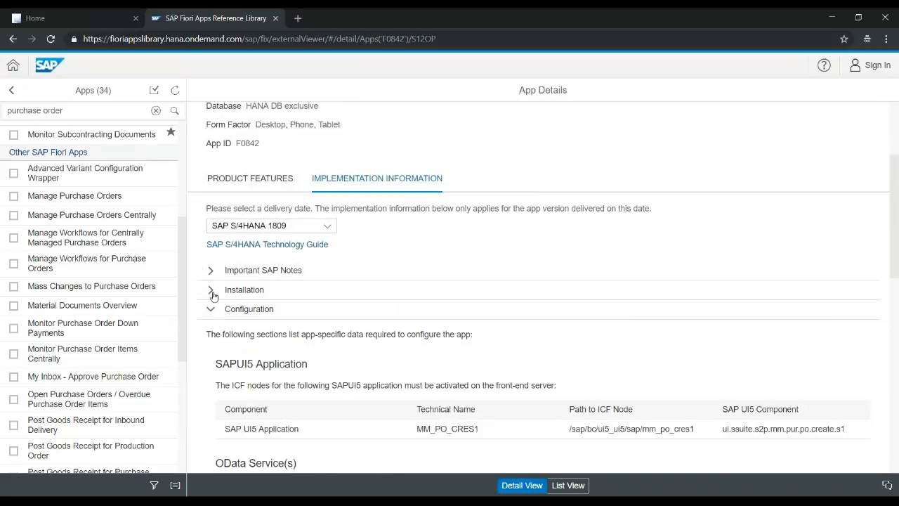
left_click(212, 290)
scroll(213, 295, "down", 8)
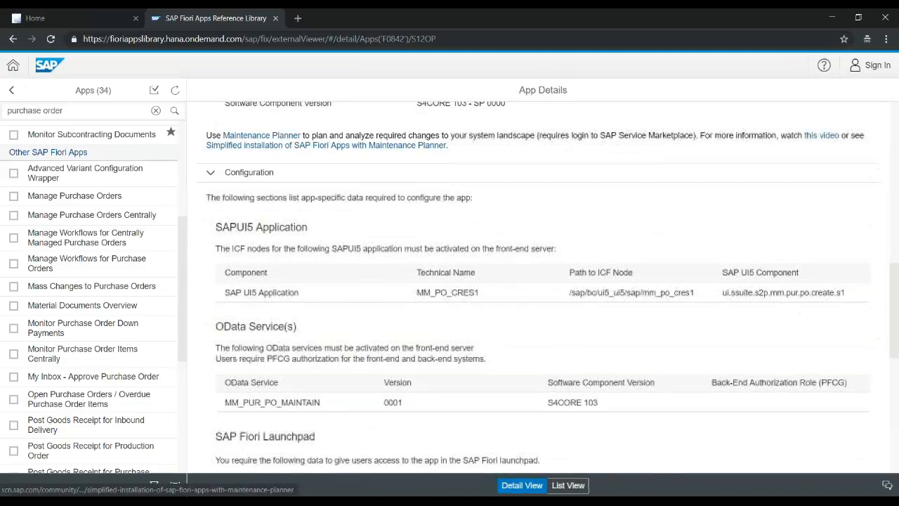
Step: Search the app details page for the word "role"
key("ctrl+f")
type("ro")
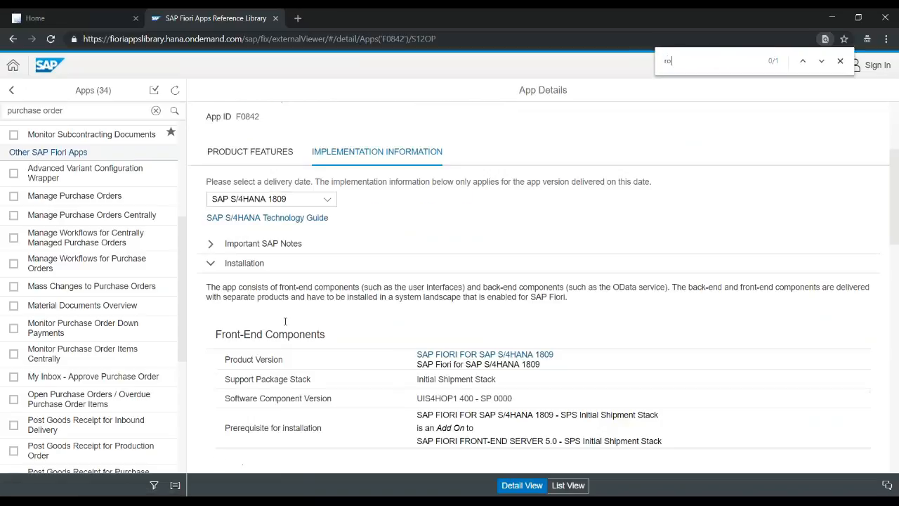
type("le")
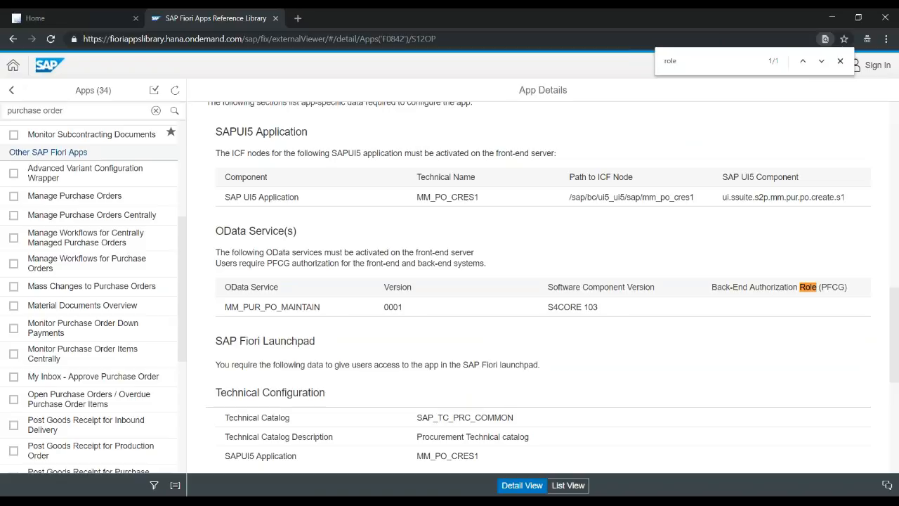
Step: Expand the Extensibility and Support sections below the business catalog information
scroll(292, 318, "down", 5)
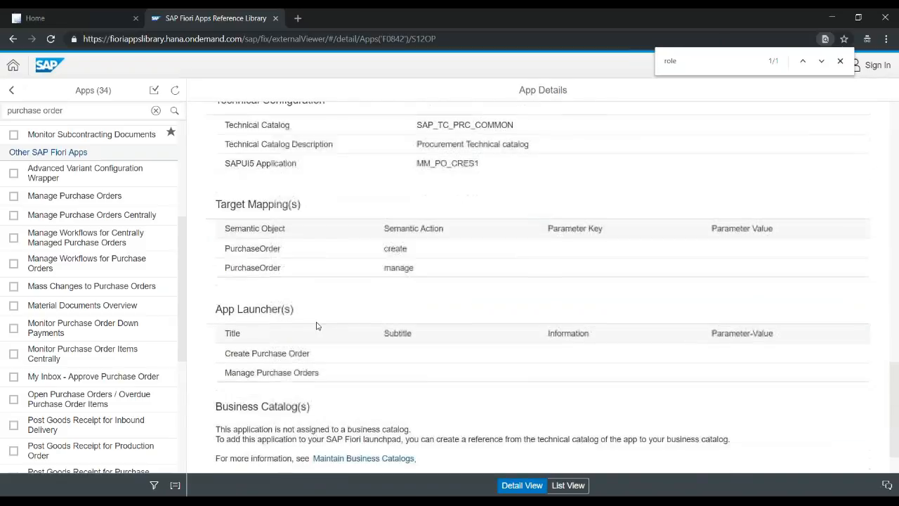
scroll(287, 325, "down", 1)
left_click(210, 425)
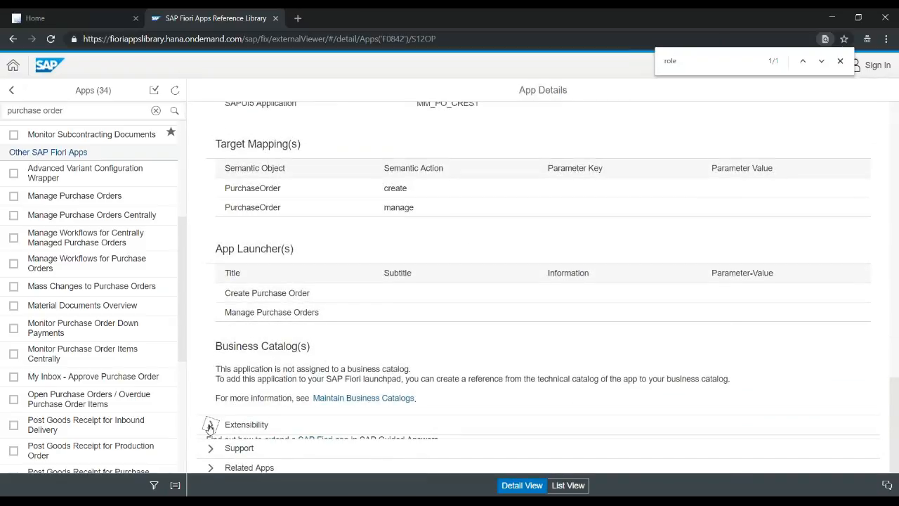
scroll(216, 424, "down", 2)
left_click(211, 442)
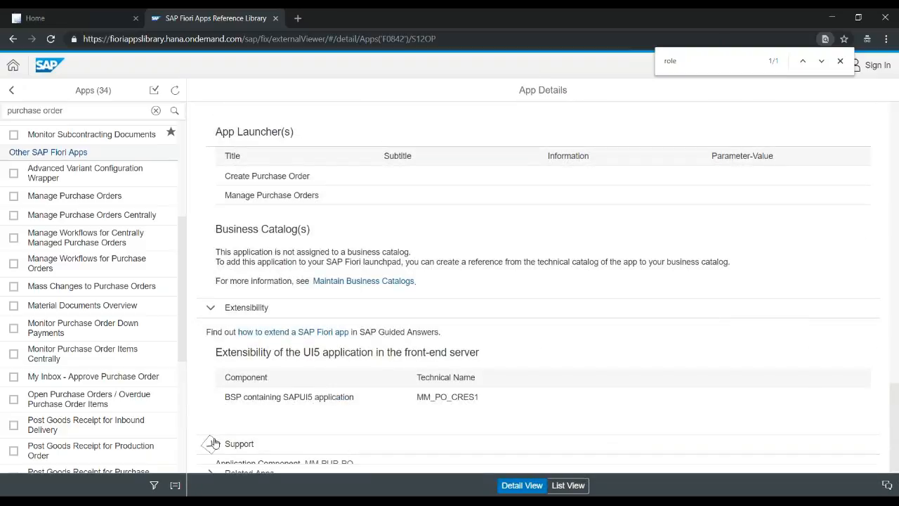
Step: Expand the Related Apps section of the Manage Purchase Orders details and return to the app overview
scroll(212, 441, "down", 1)
left_click(211, 462)
scroll(213, 462, "down", 2)
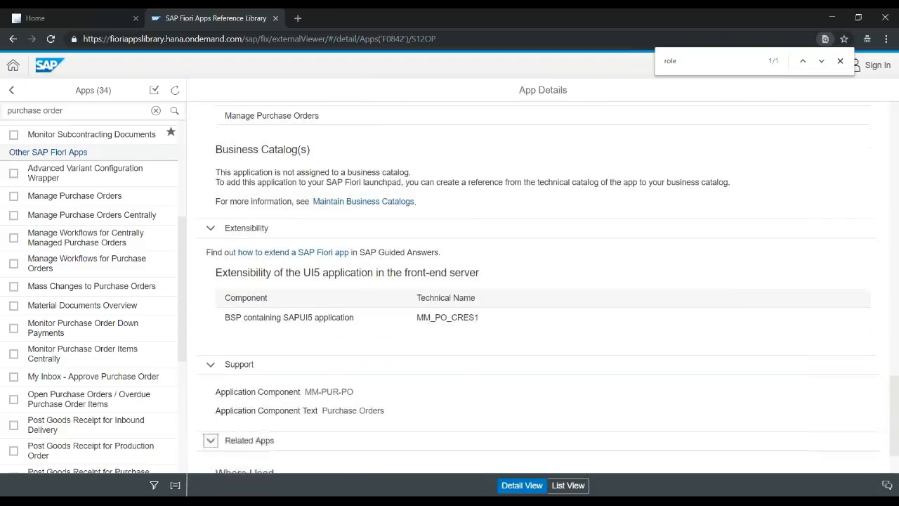
scroll(267, 432, "up", 10)
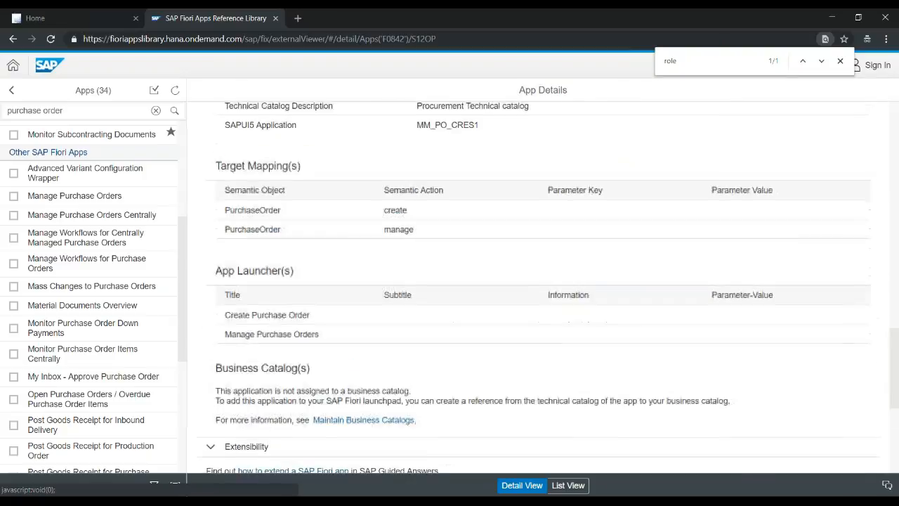
scroll(262, 429, "up", 8)
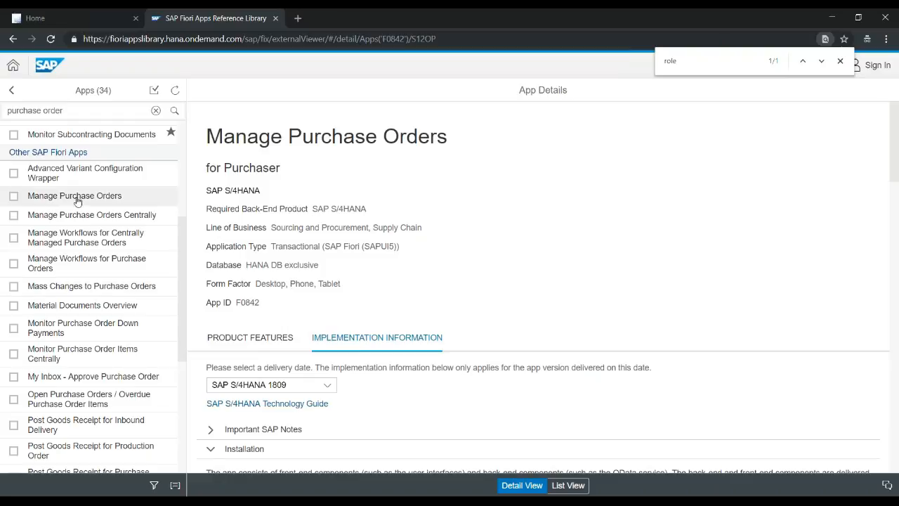
Step: Open the Mass Changes to Purchase Orders app and review its business catalog, business group and business role
left_click(77, 292)
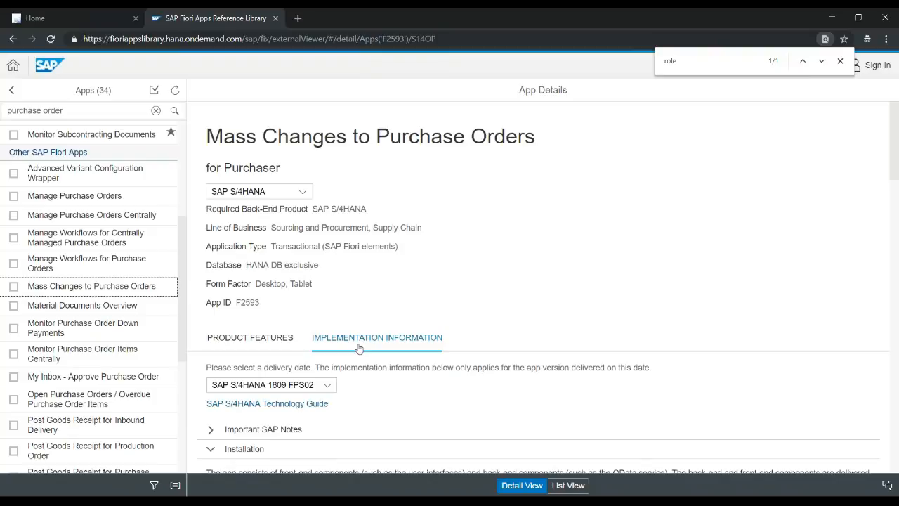
left_click(328, 390)
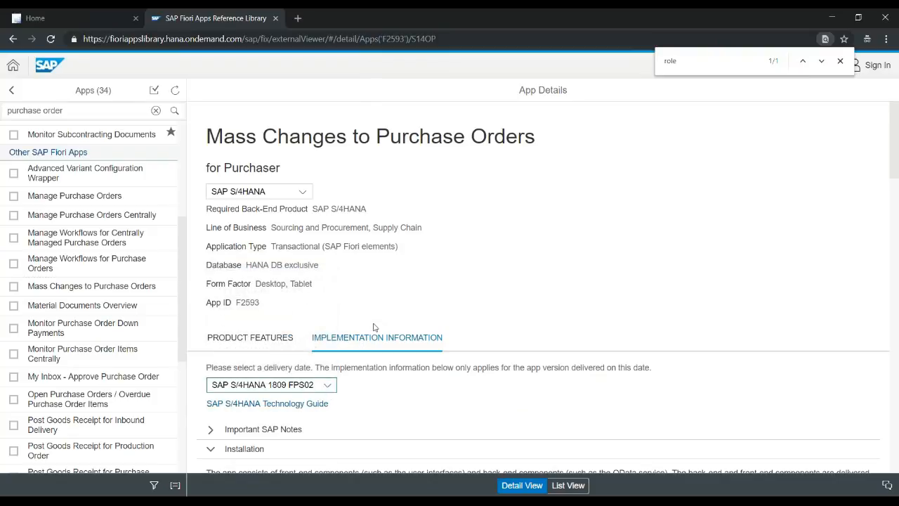
scroll(374, 327, "down", 15)
scroll(542, 281, "down", 4)
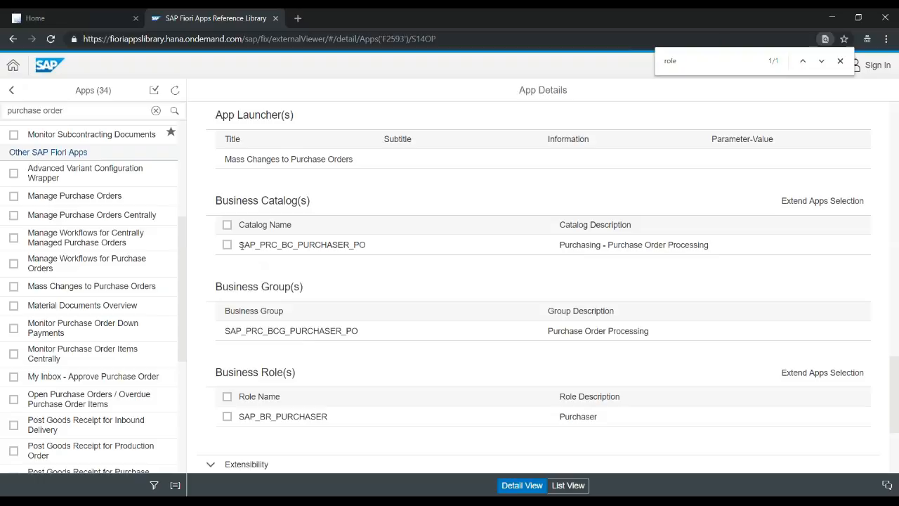
Step: Reopen the Manage Purchase Orders app and check its SAP S/4HANA 1809 FPS02 configuration and installation details for role information
left_click(85, 196)
scroll(366, 361, "up", 10)
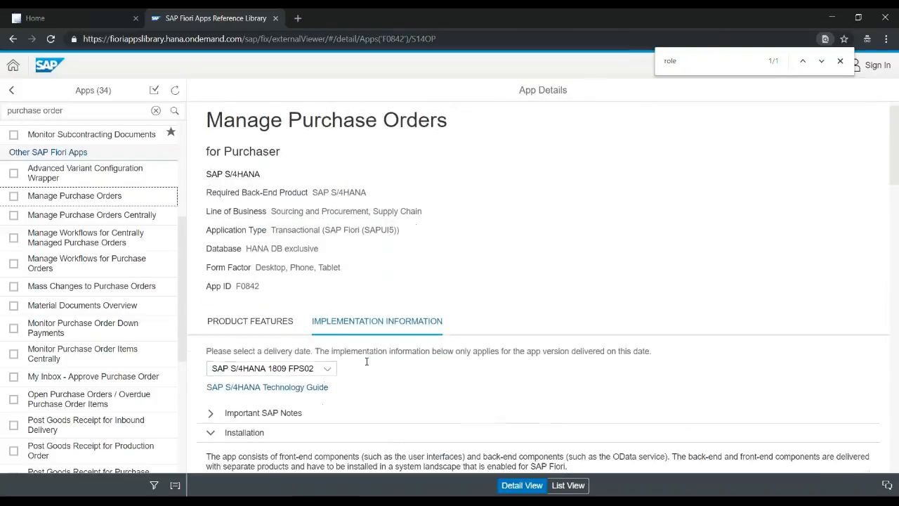
scroll(366, 361, "down", 10)
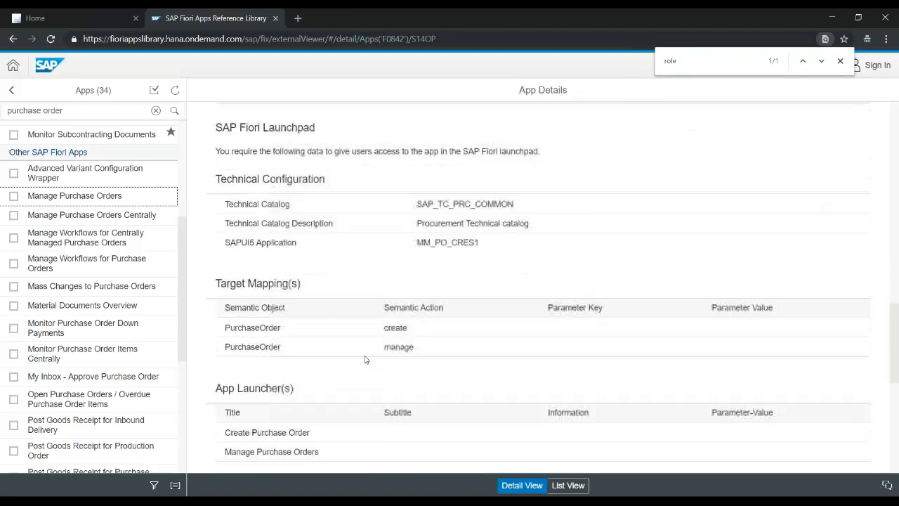
scroll(364, 359, "down", 8)
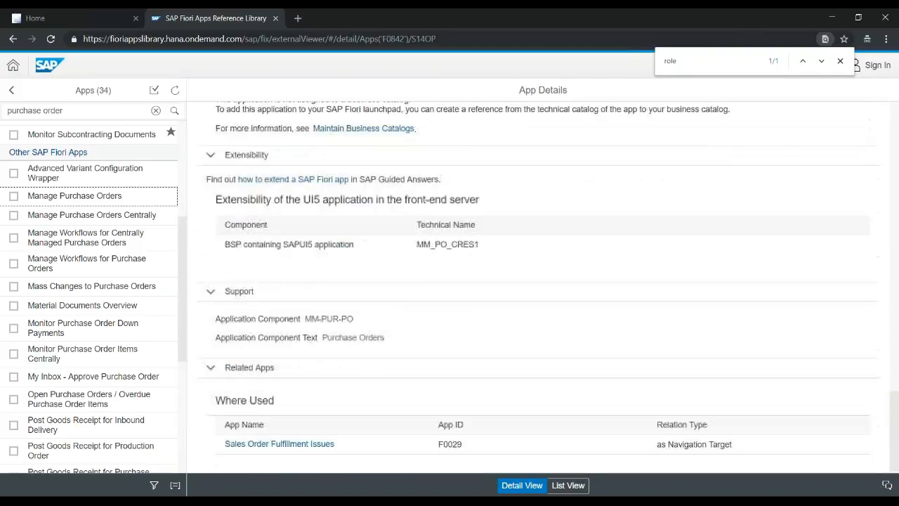
scroll(363, 360, "up", 5)
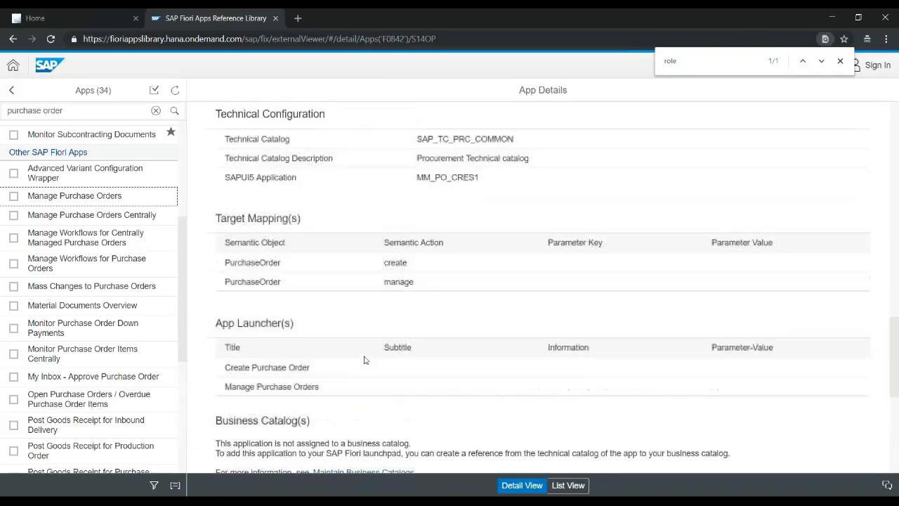
scroll(364, 360, "up", 2)
scroll(364, 360, "up", 4)
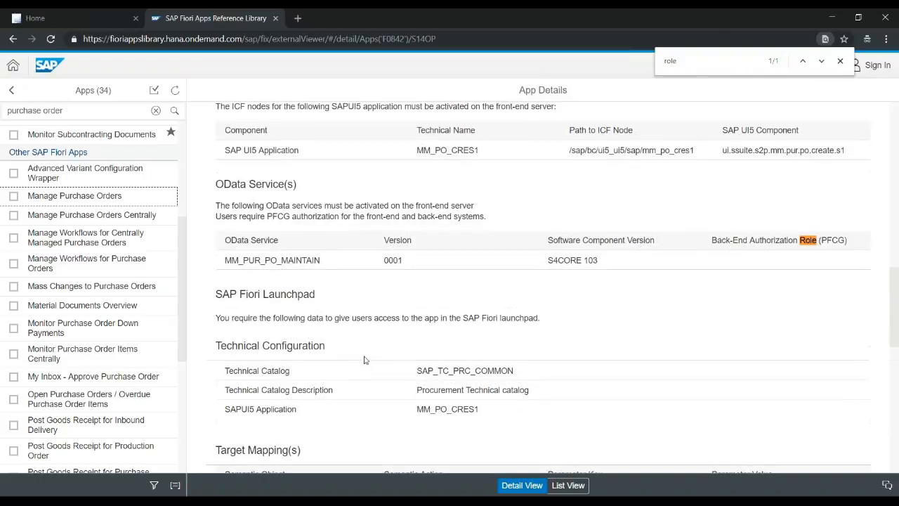
scroll(364, 359, "up", 3)
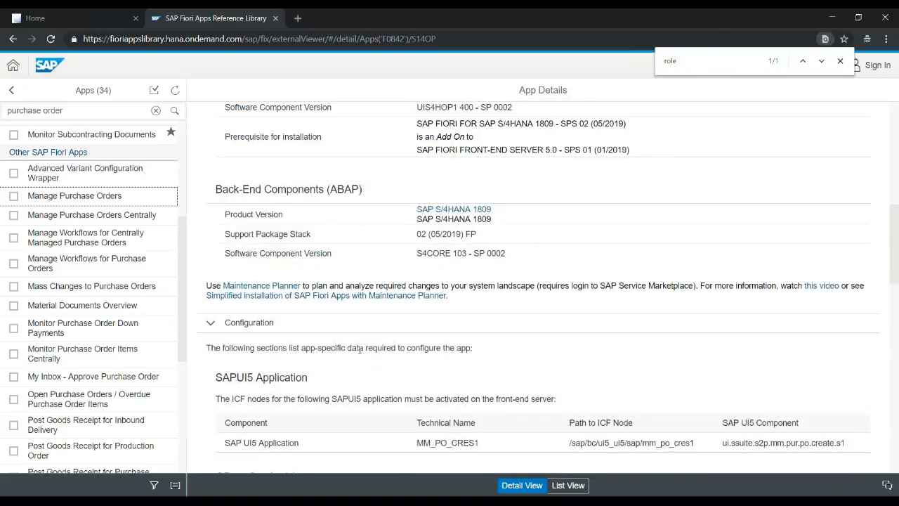
scroll(313, 335, "up", 2)
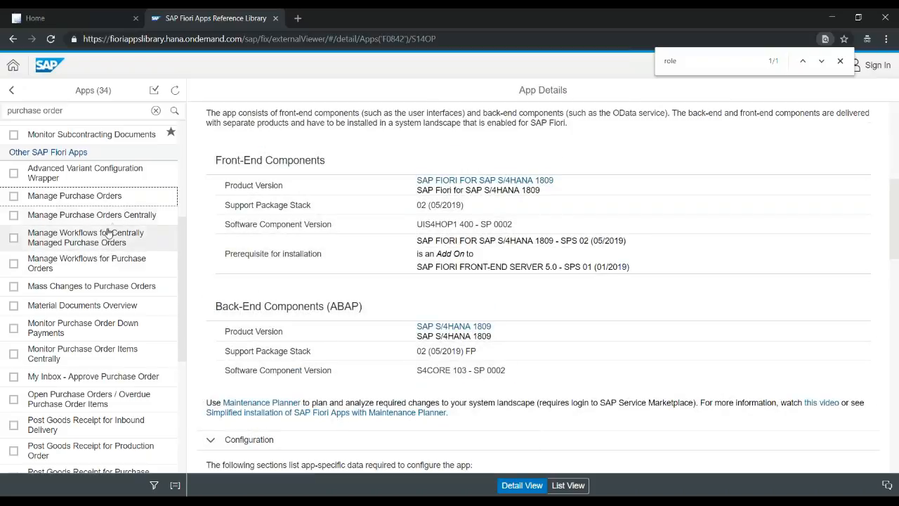
Step: Return to the Mass Changes to Purchase Orders details and highlight the business role name SAP_BR_PURCHASER
left_click(107, 285)
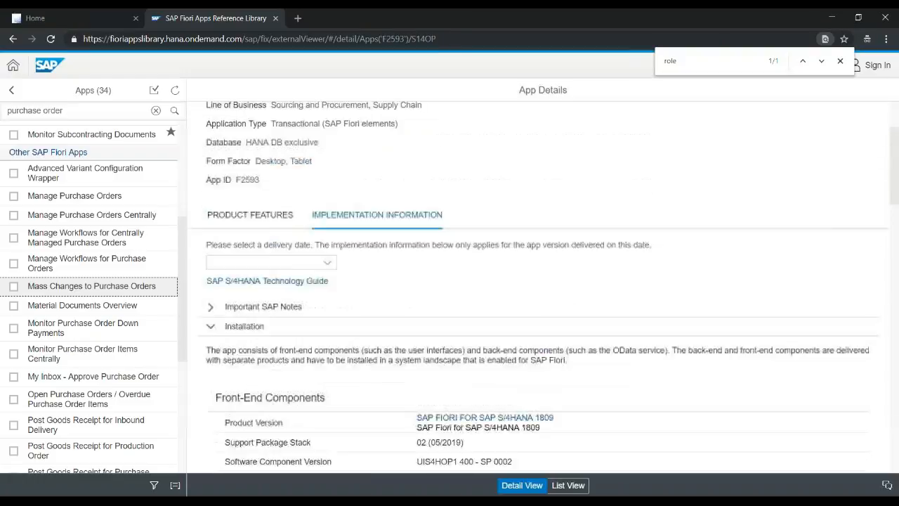
scroll(542, 294, "down", 10)
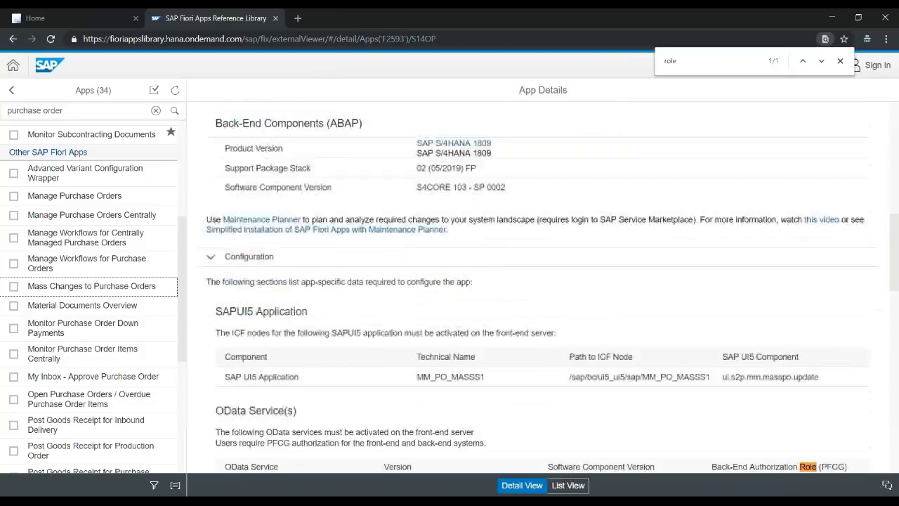
scroll(542, 295, "down", 6)
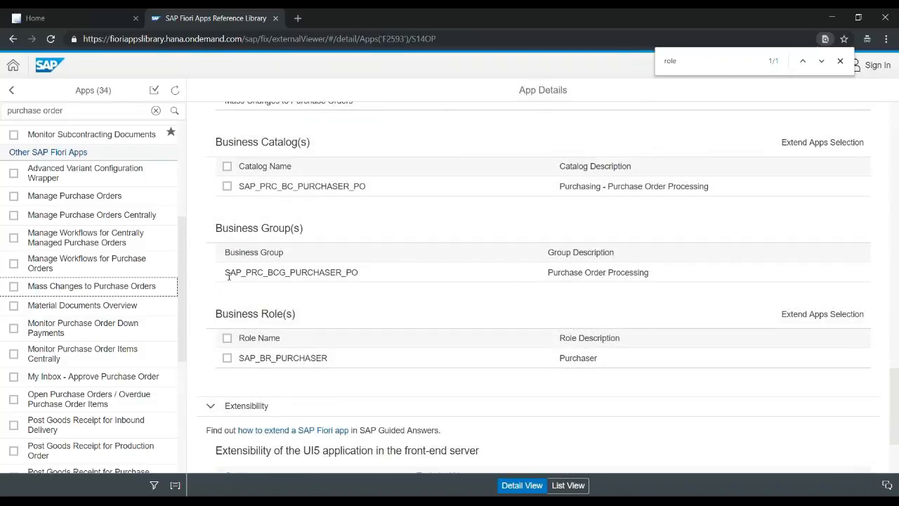
left_click_drag(241, 359, 327, 359)
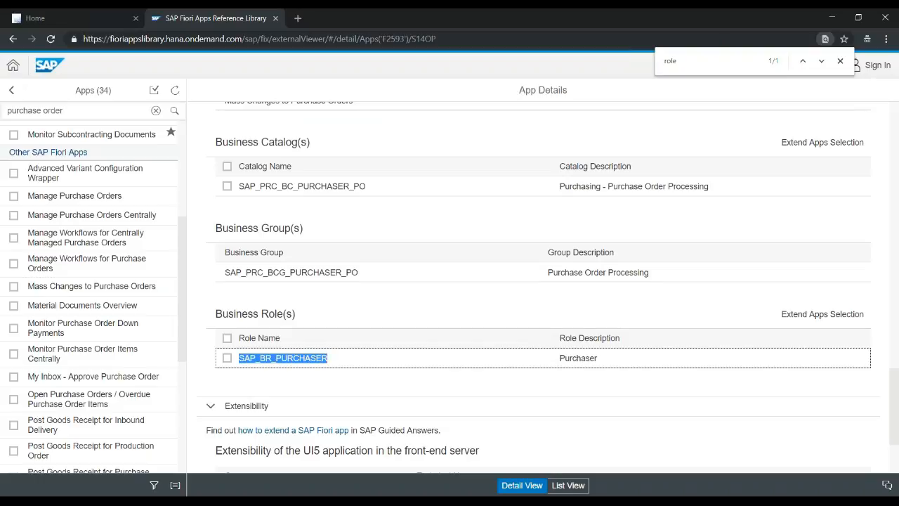
mouse_move(295, 314)
left_mouse_down()
mouse_move(268, 314)
mouse_move(285, 314)
left_mouse_up()
left_click_drag(240, 359, 328, 360)
Step: Switch to SAP GUI, dismiss the installed software and system status dialogs, and open user BUSER's role assignments for editing
key("alt+Tab")
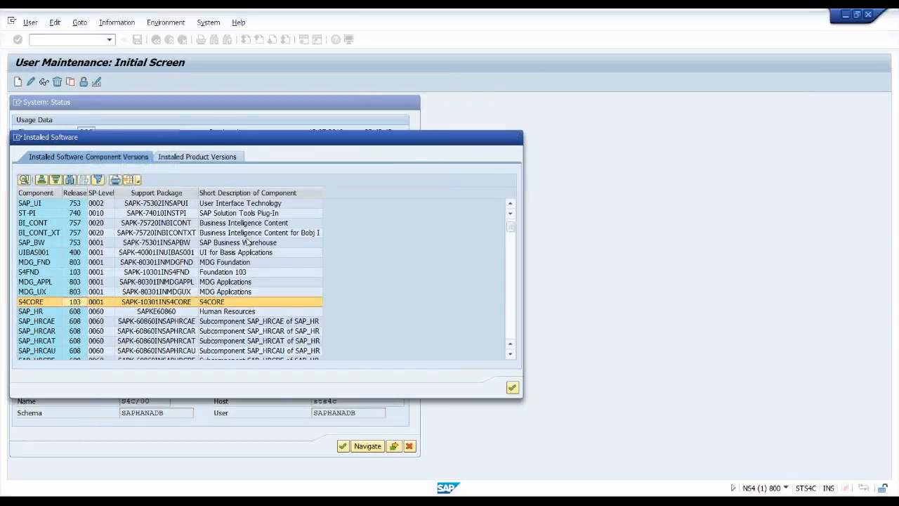
key("Return")
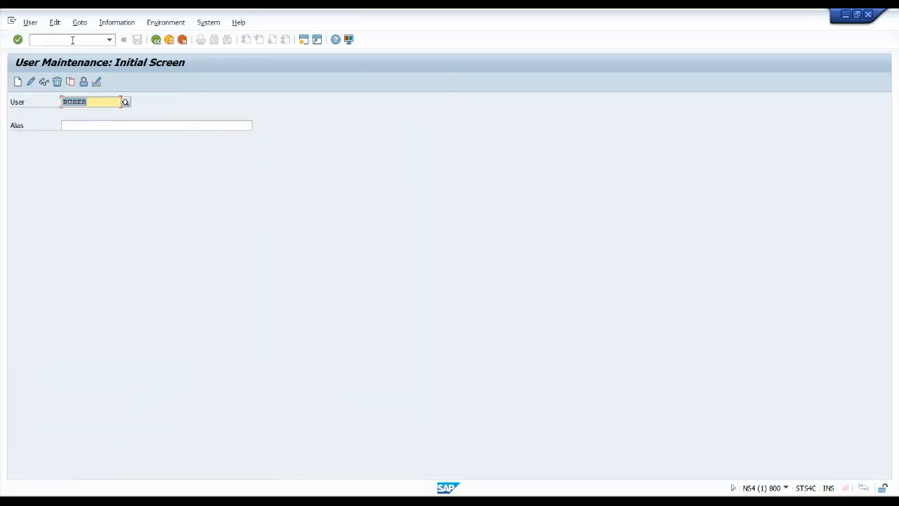
left_click(73, 40)
key("Return")
left_click(32, 82)
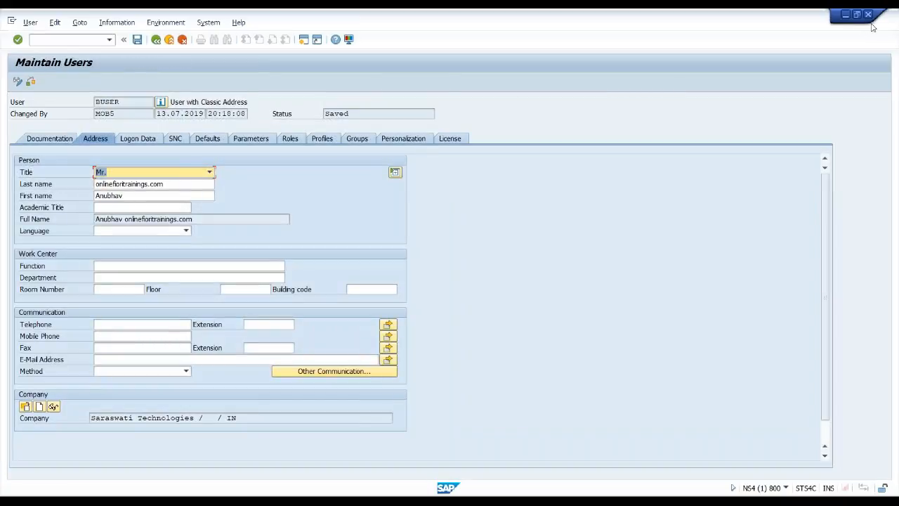
left_click(293, 138)
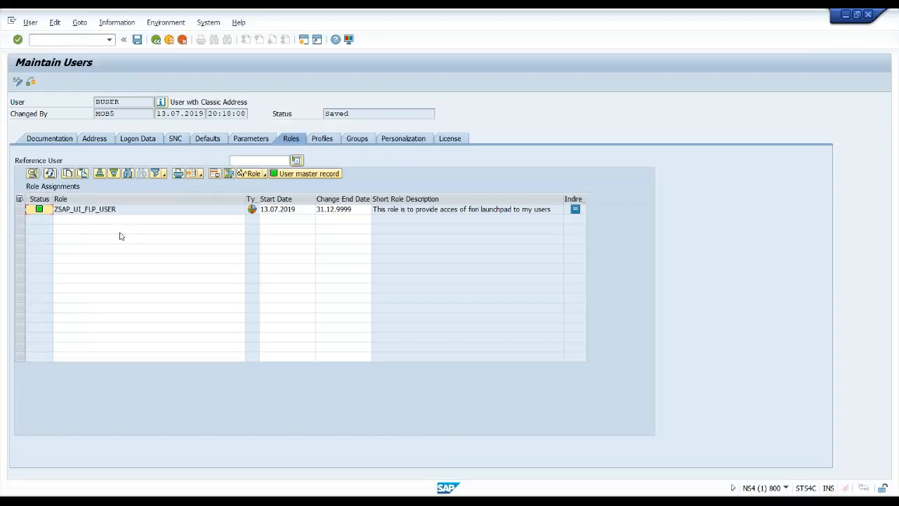
Step: Assign the role SAP_BR_PURCHASER to user BUSER and save the user record
left_click(125, 220)
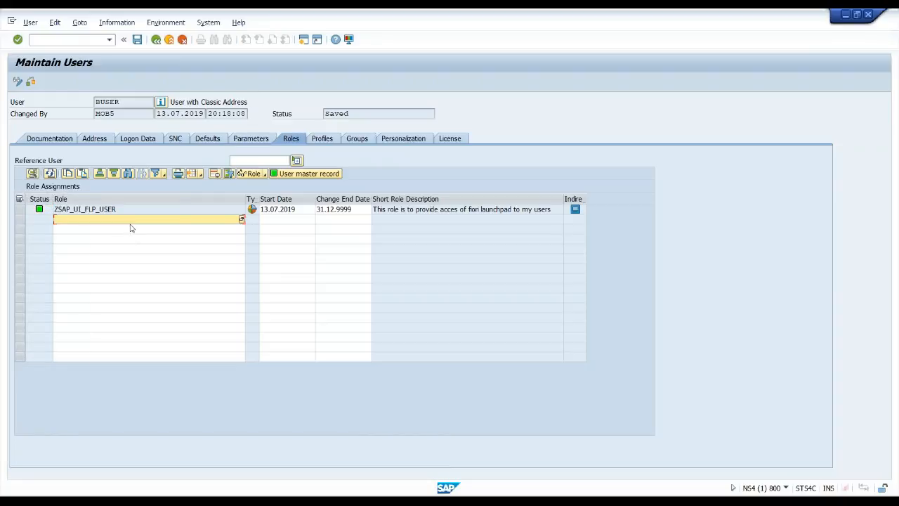
key("alt+Tab")
key("alt+Tab")
key("Caps_Lock")
type("SAP")
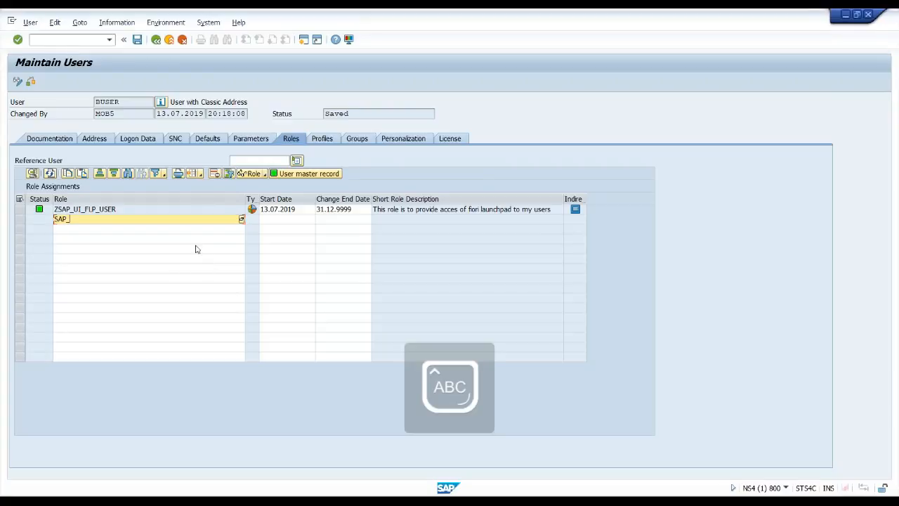
type("_BR")
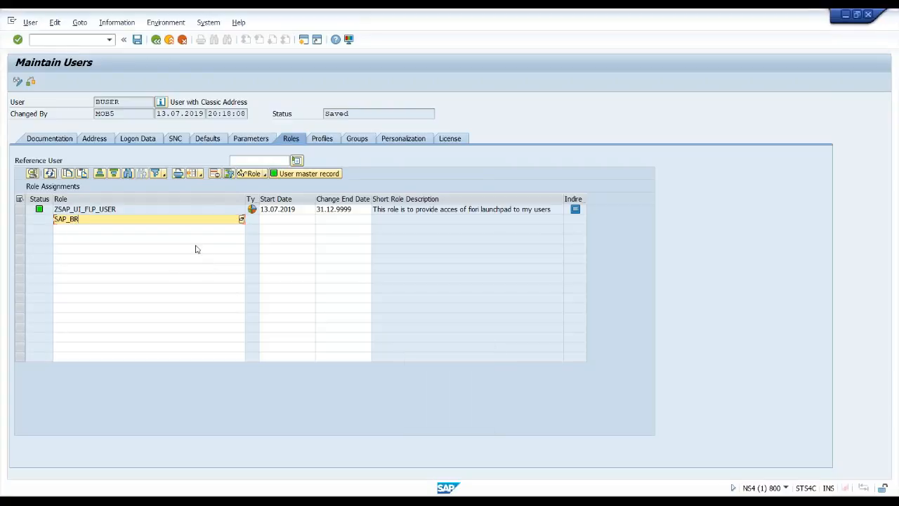
type("_PUR")
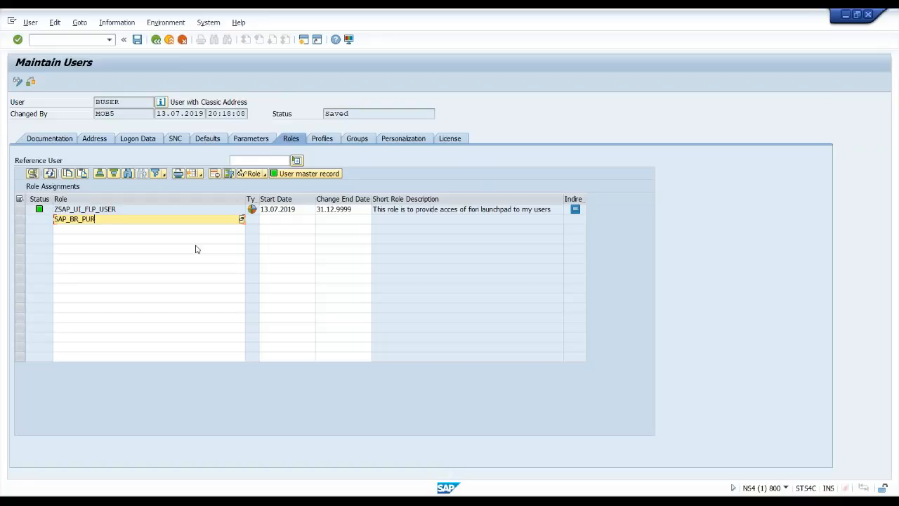
type("CHASER")
key("Return")
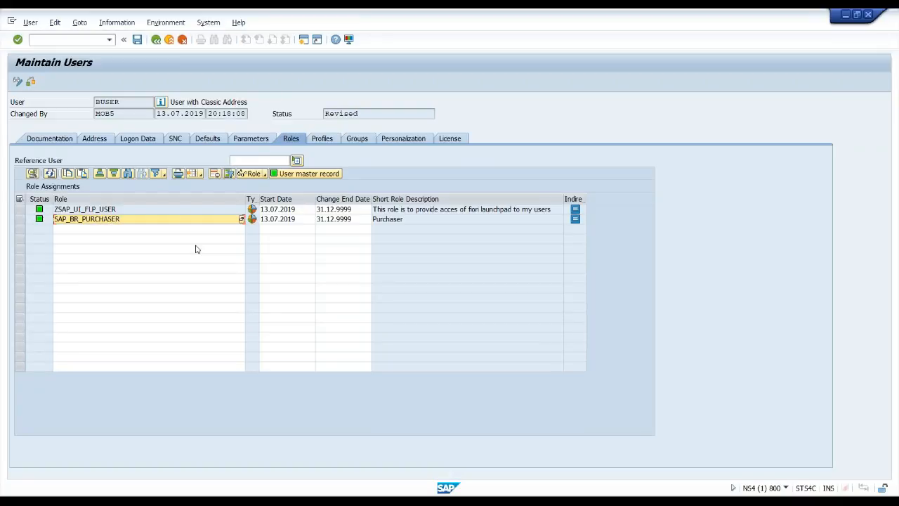
left_click(424, 223)
left_click(215, 223)
left_click(137, 40)
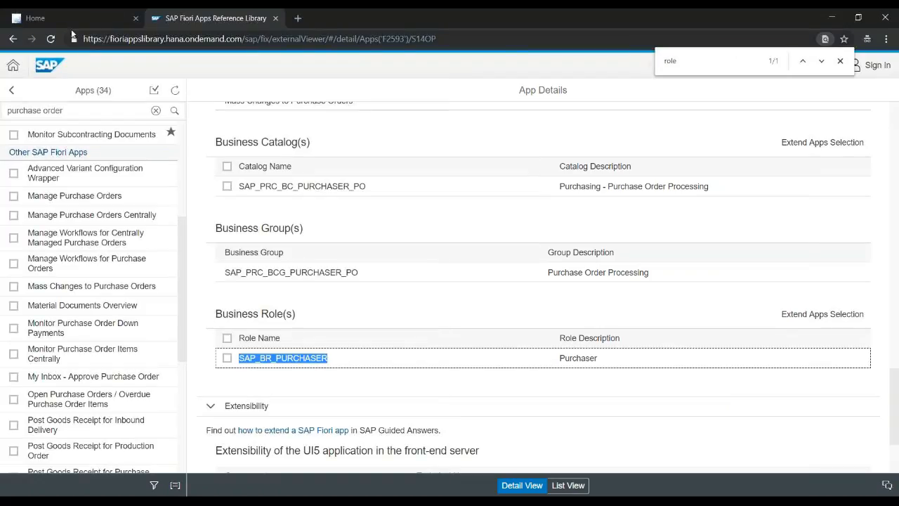
Step: Switch to the Fiori launchpad home page in the browser, open the developer console and reload the page
left_click(70, 19)
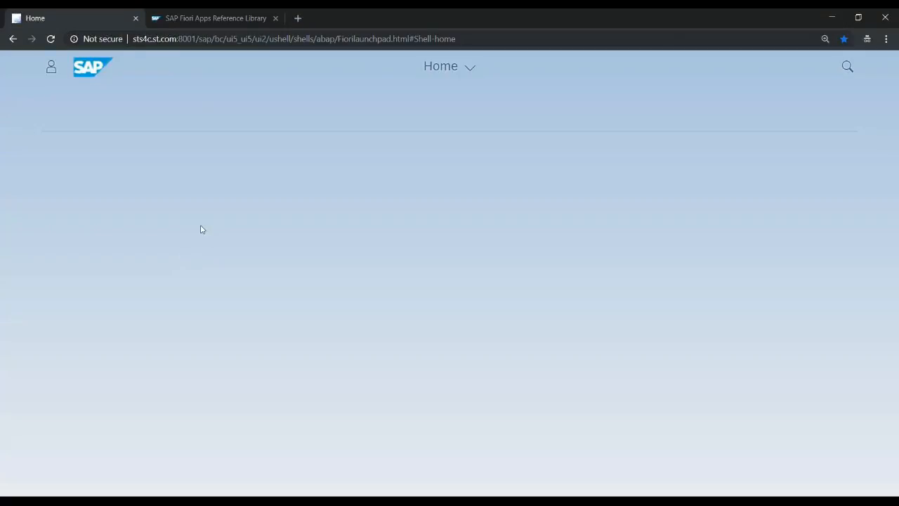
key("F12")
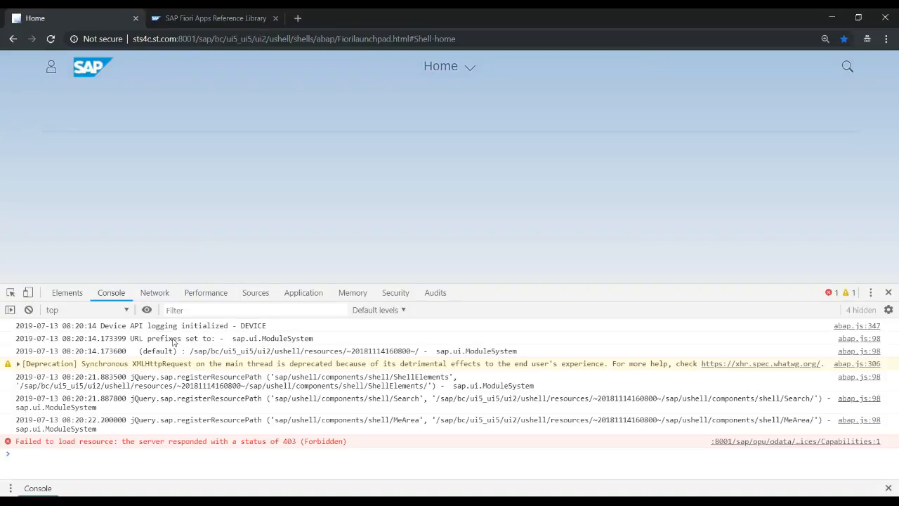
left_click(50, 39)
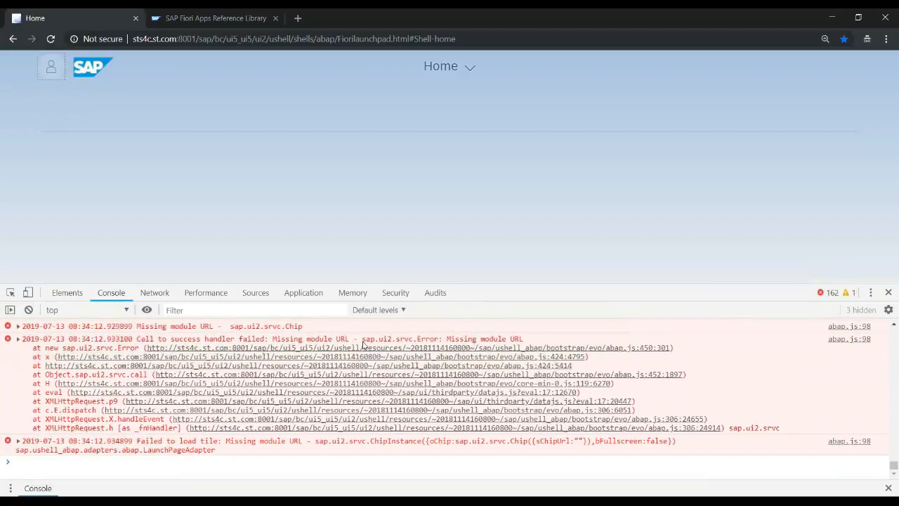
Step: Examine the launchpad's console errors about the missing module URL, the app launcher tile and sap.ui2.srvc.Chip
left_click_drag(274, 342, 444, 344)
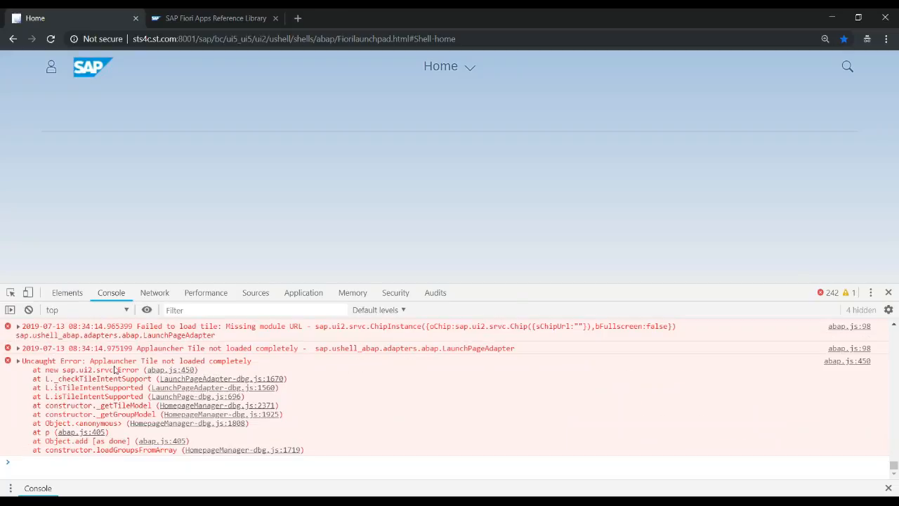
left_click_drag(93, 363, 256, 363)
left_click(256, 365)
scroll(256, 365, "up", 3)
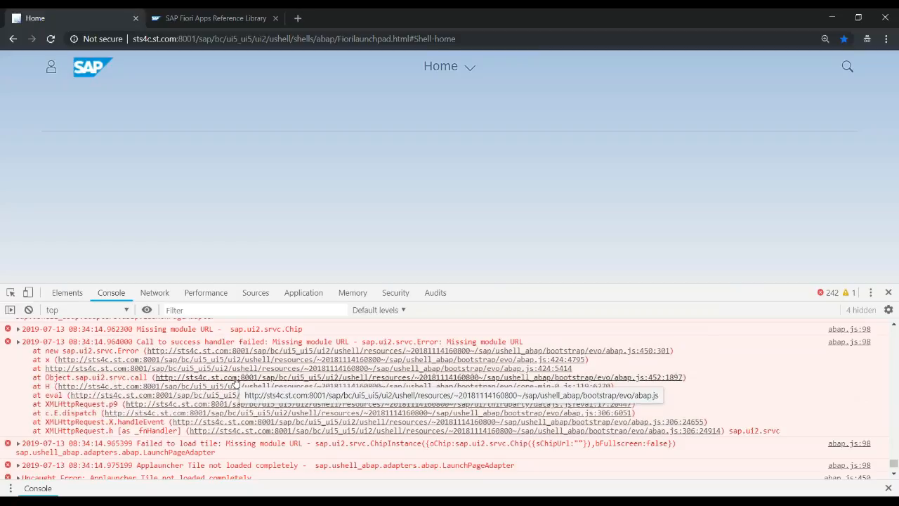
scroll(237, 383, "up", 8)
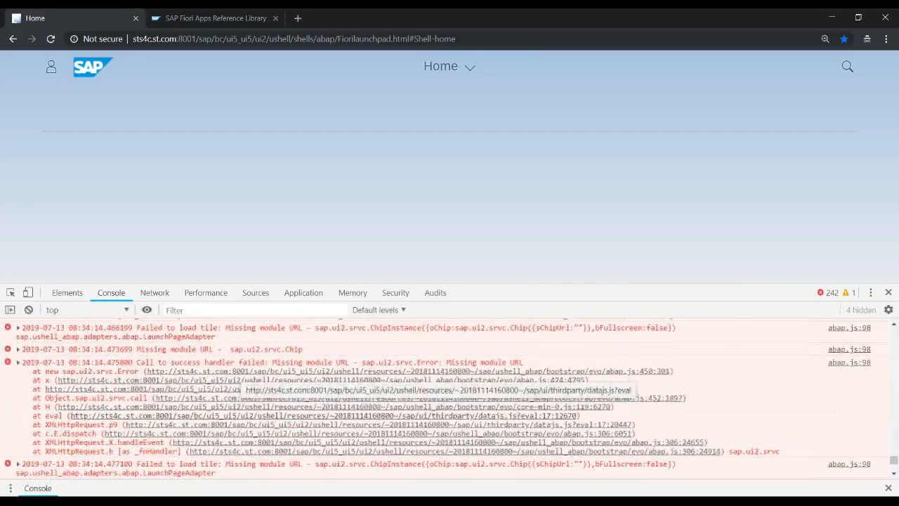
scroll(239, 383, "up", 2)
left_click_drag(229, 408, 288, 410)
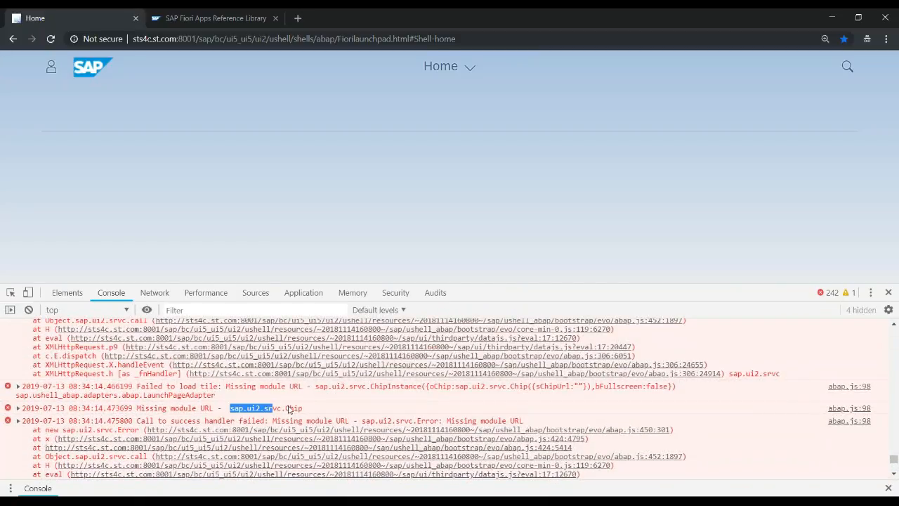
left_click(295, 411)
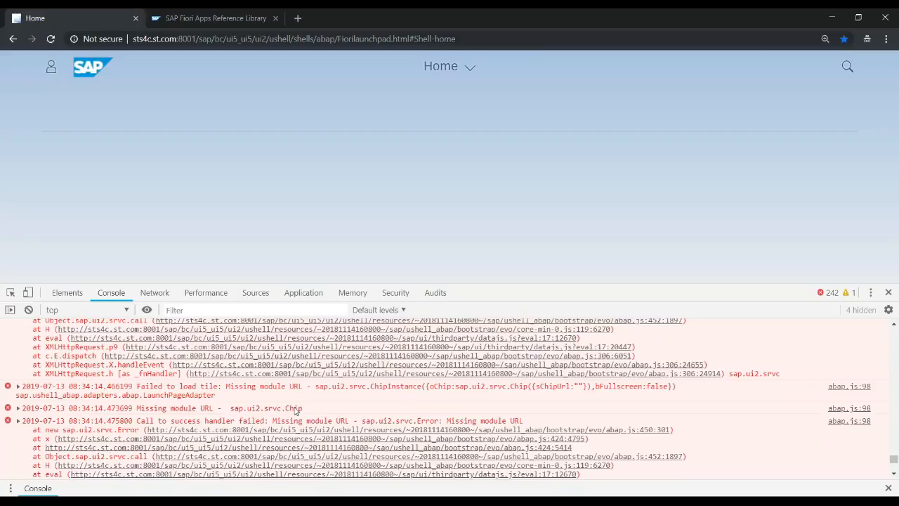
Step: Look back through the launchpad's earlier console errors about tiles failing to load
scroll(325, 408, "up", 5)
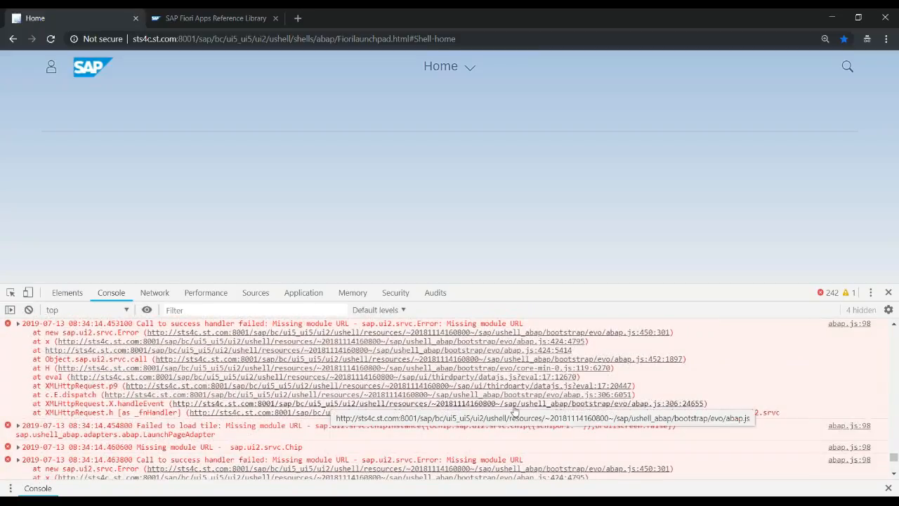
scroll(470, 422, "up", 15)
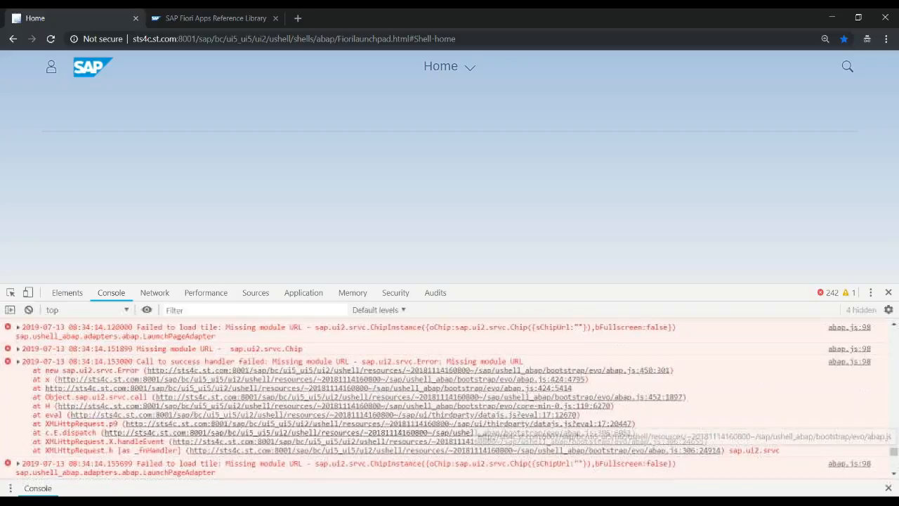
scroll(471, 421, "up", 15)
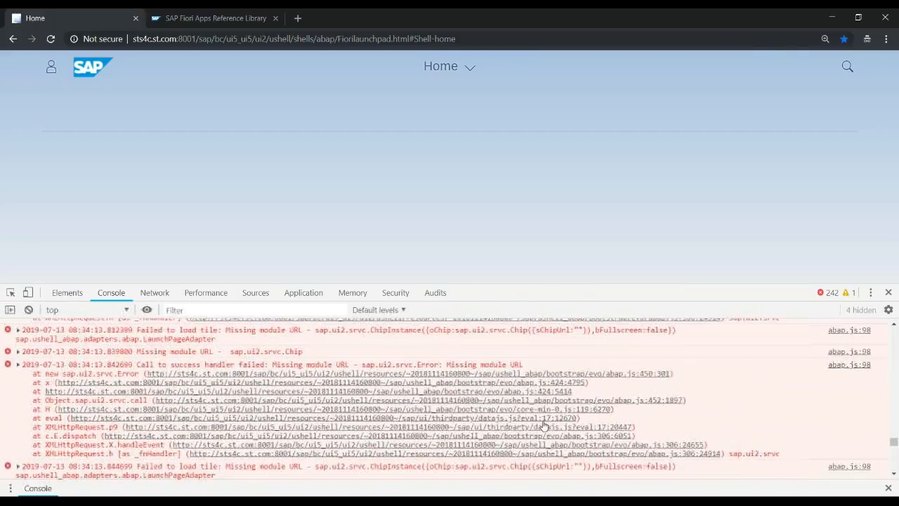
scroll(523, 422, "up", 15)
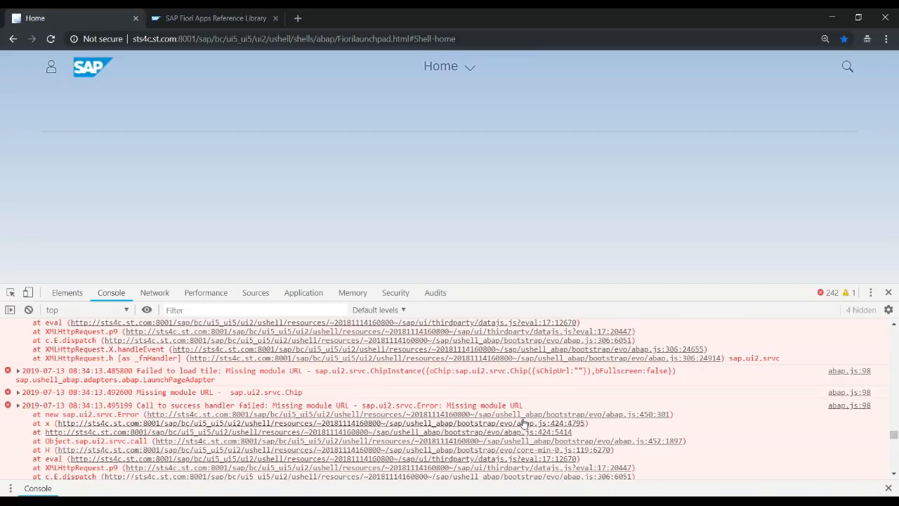
scroll(523, 422, "up", 15)
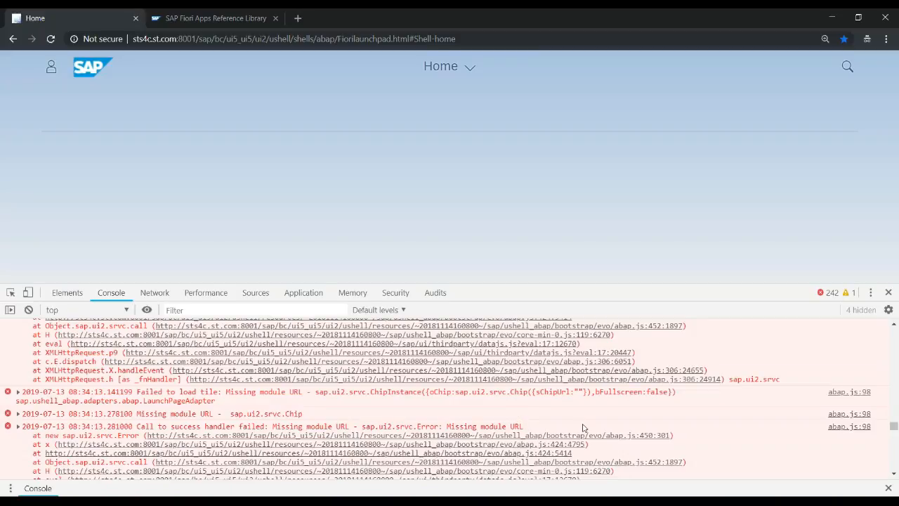
Step: Switch to SAP GUI, open the authorization data of role ZSAP_UI_FLP_USER for changing and expand its S_SERVICE object
key("alt+Tab")
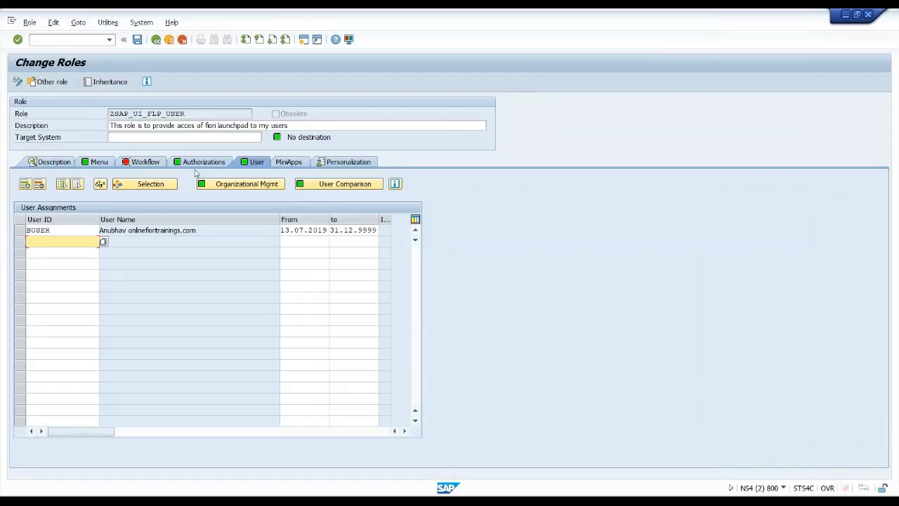
left_click(200, 163)
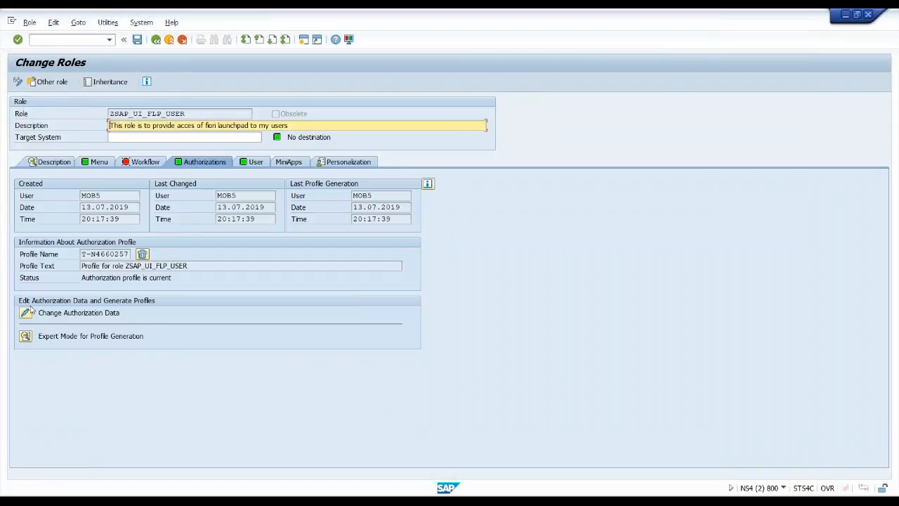
left_click(28, 311)
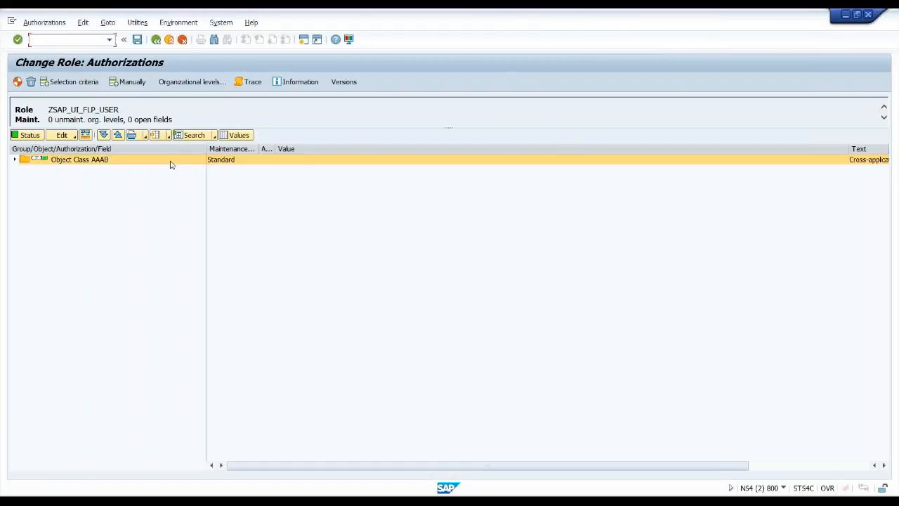
left_click(15, 160)
left_click(24, 169)
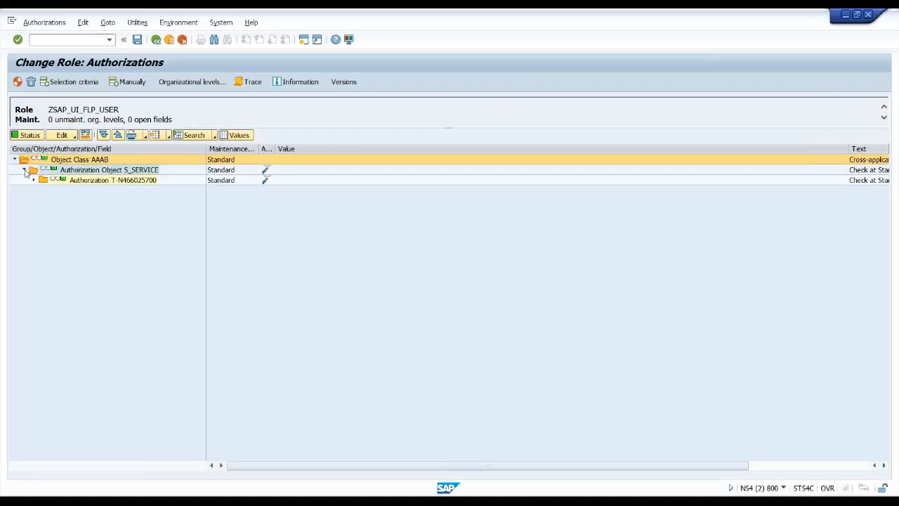
Step: Start a manual selection of authorizations and enter S_PB_CHIP as the first authorization object
left_click(128, 82)
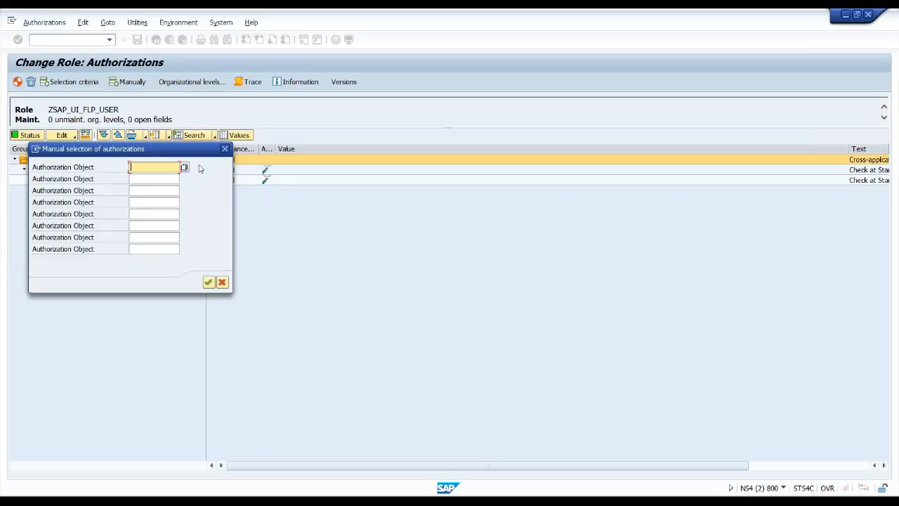
key("BackSpace")
key("Down")
key("Down")
key("Down")
key("Down")
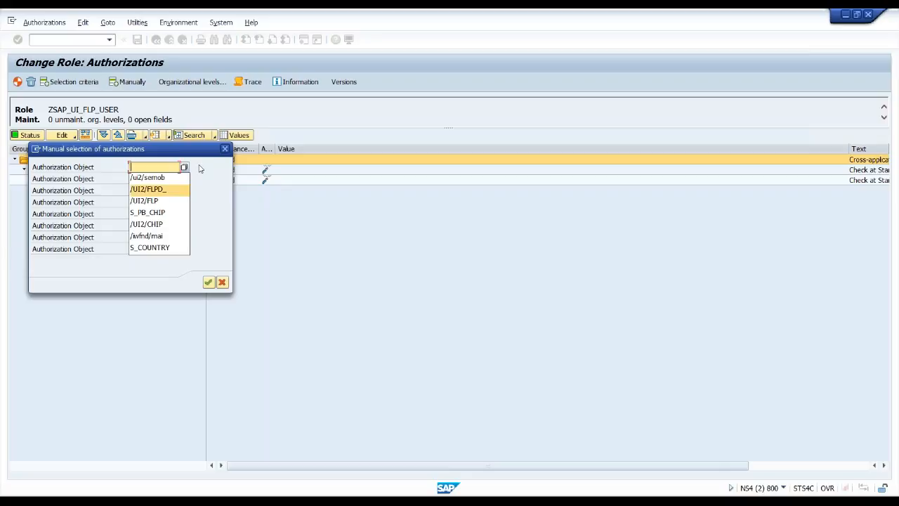
key("Return")
Step: Enter /UI2/CHIP as the second authorization object and insert both objects into the role
key("Tab")
key("BackSpace")
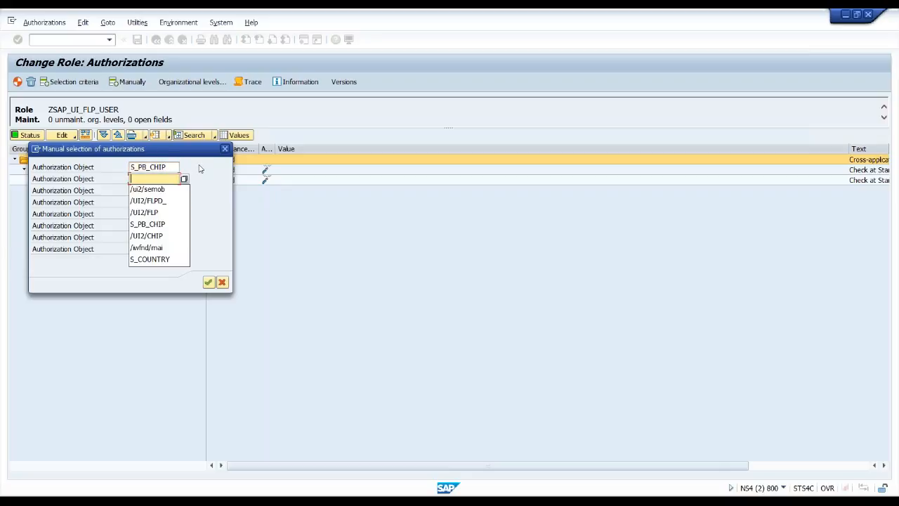
key("Down")
key("Down")
key("Down")
key("Down")
key("Down")
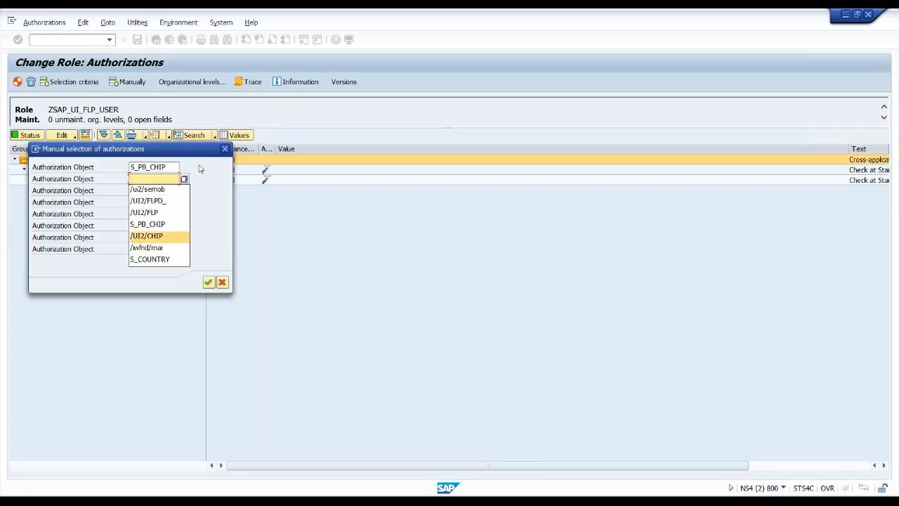
key("Up")
key("Down")
key("Return")
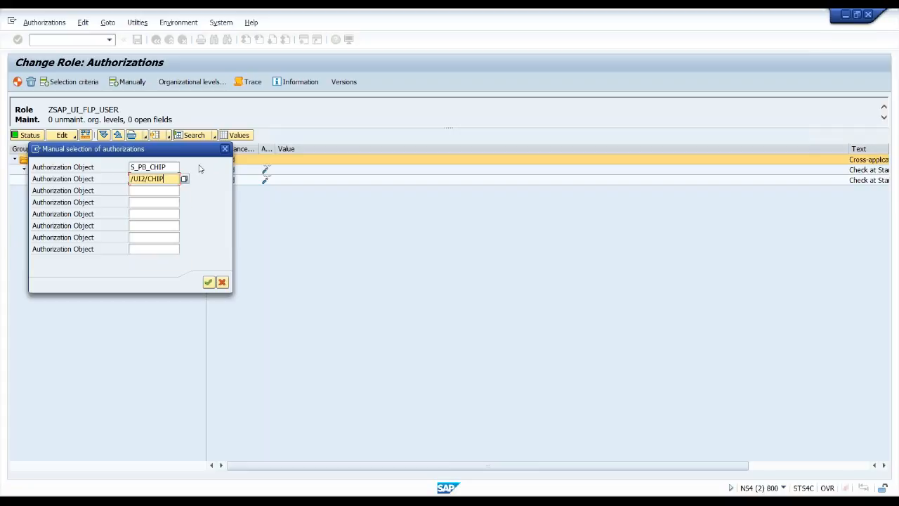
left_click_drag(163, 178, 131, 179)
left_click(166, 179)
left_click_drag(165, 179, 131, 178)
left_click(164, 203)
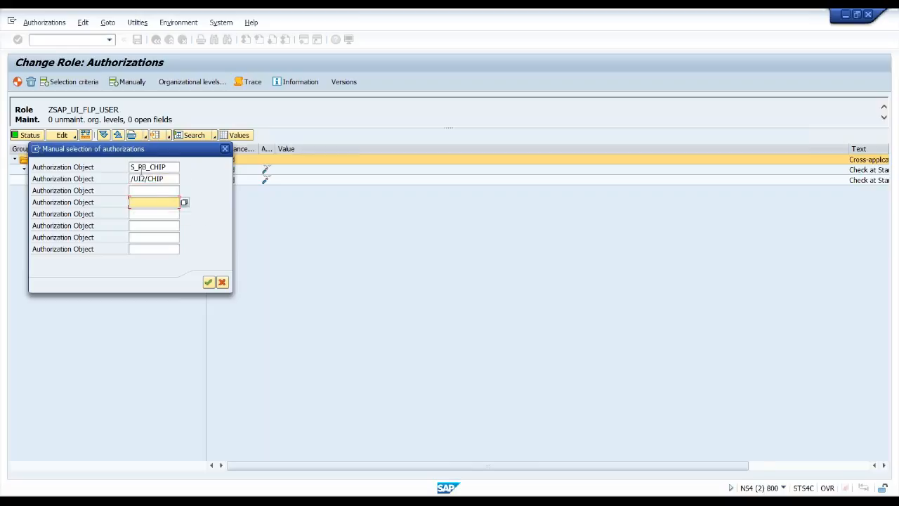
left_click(208, 281)
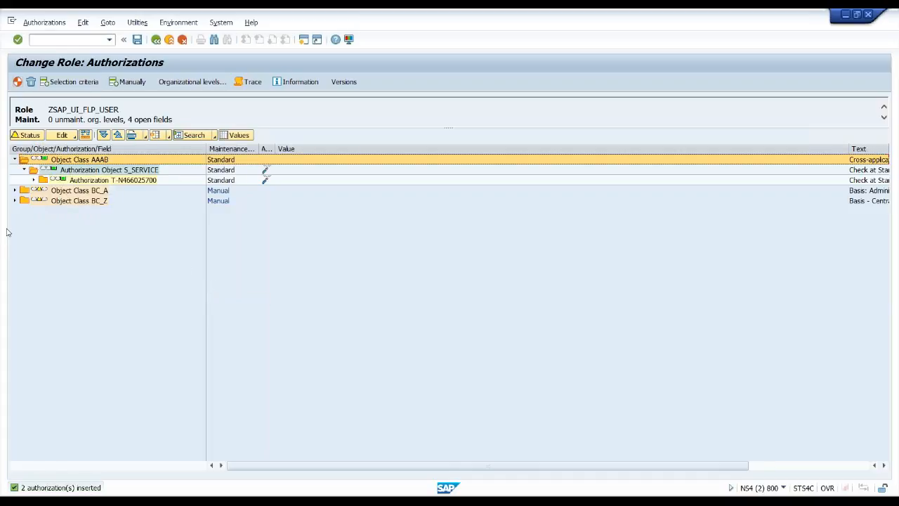
Step: Expand the two added authorization objects and grant full authorization for the CHIP ID and ACTVT fields of /UI2/CHIP
left_click(14, 200)
left_click(15, 190)
left_click(24, 200)
left_click(23, 232)
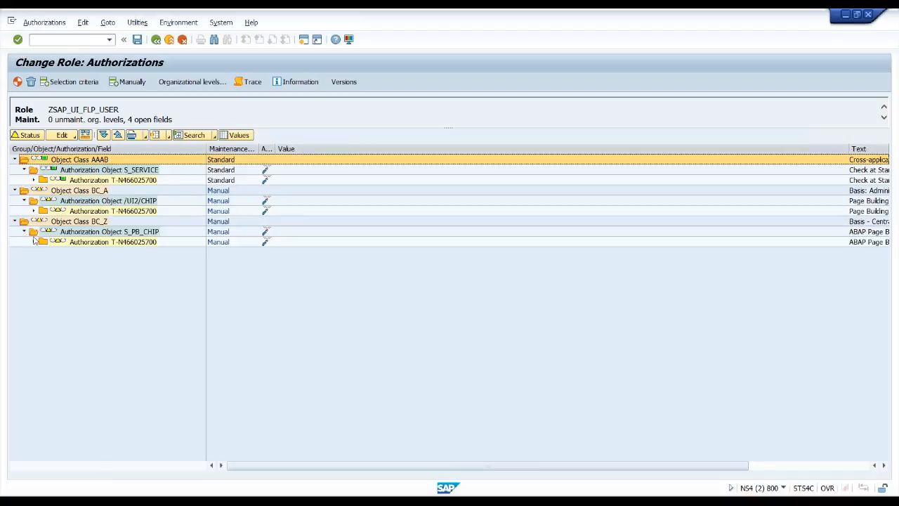
left_click(33, 241)
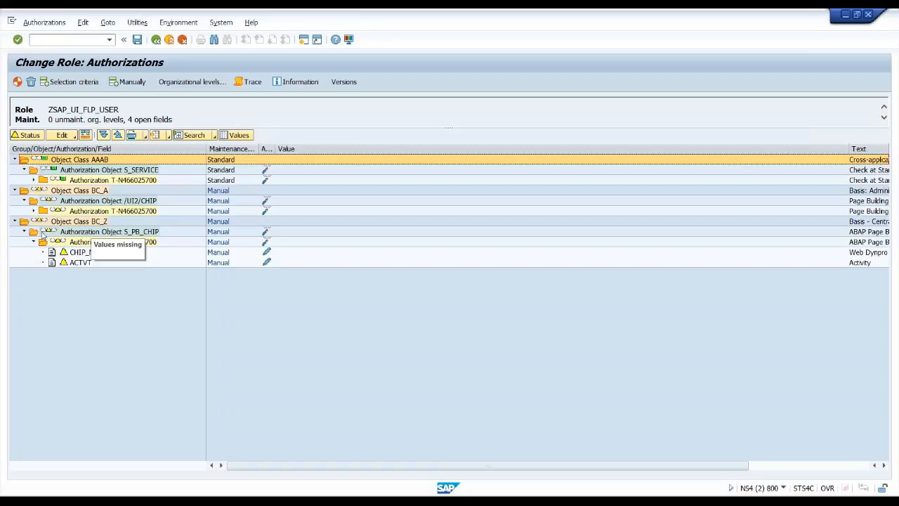
left_click(33, 210)
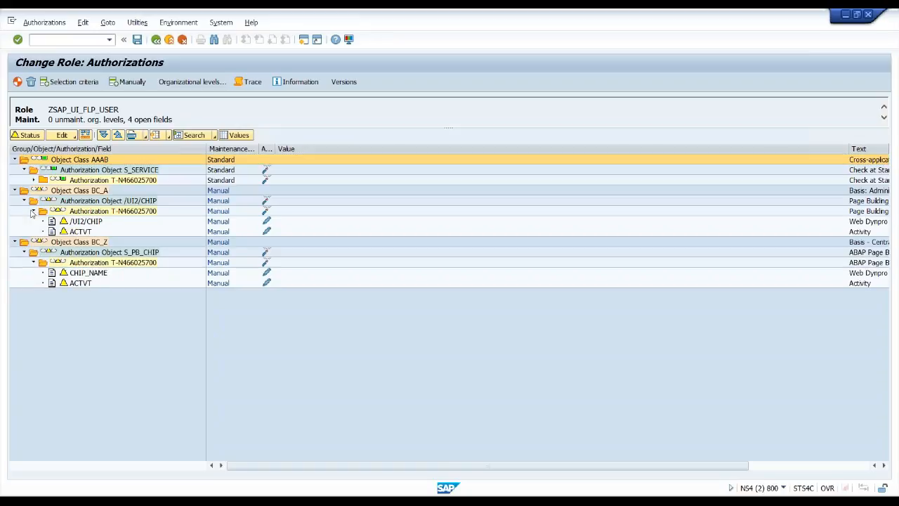
left_click(266, 221)
left_click(174, 168)
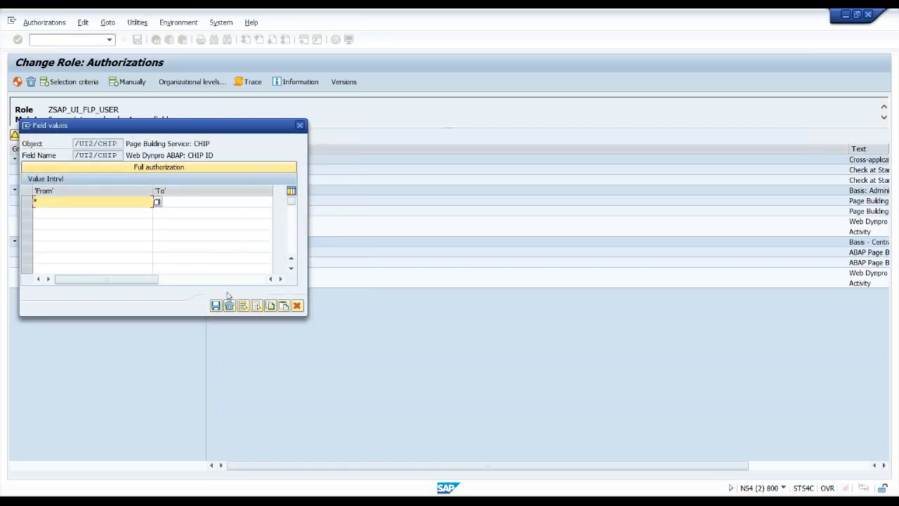
left_click(216, 305)
left_click(266, 233)
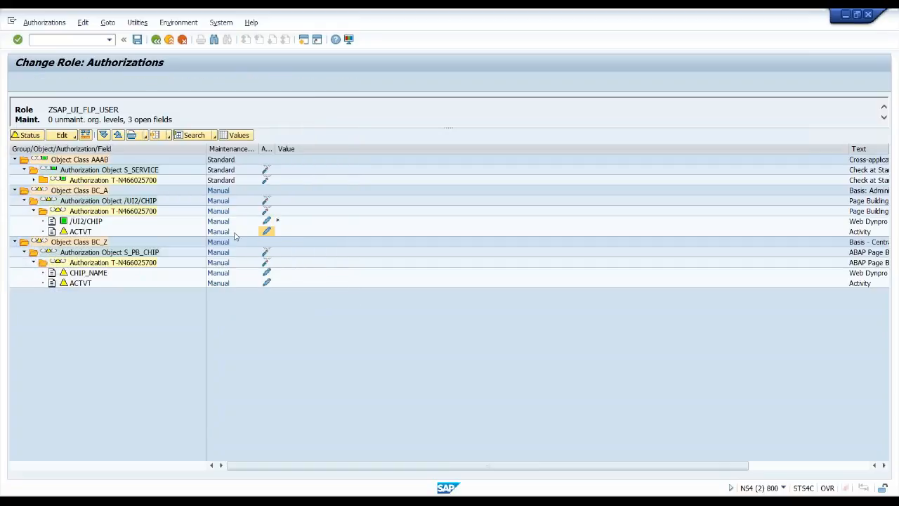
left_click(128, 167)
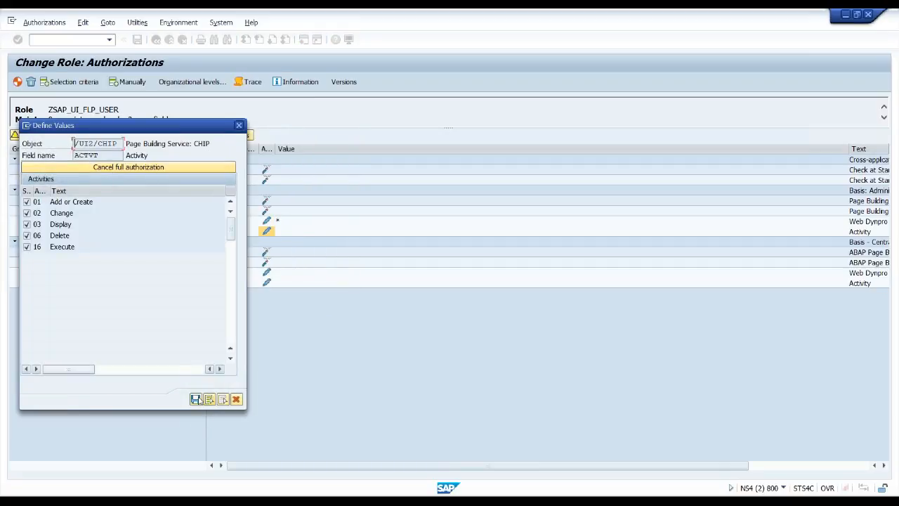
left_click(195, 399)
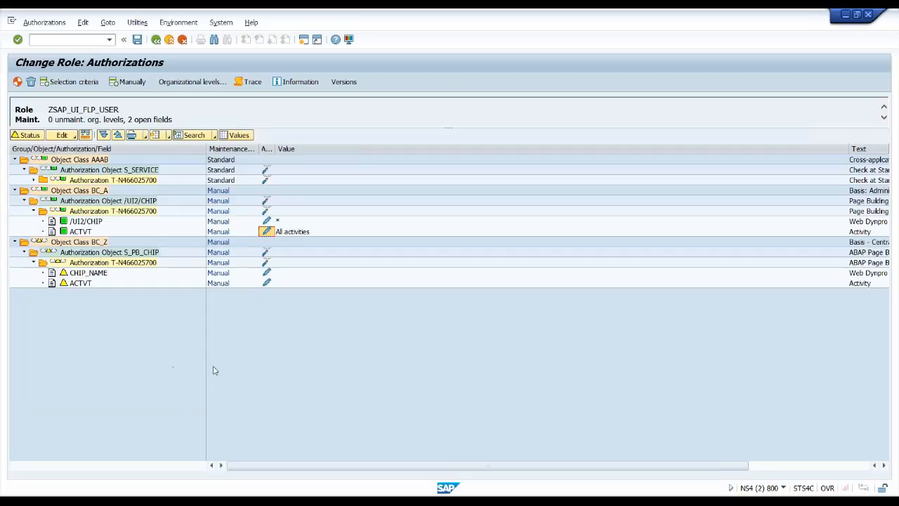
Step: Grant full authorization for the CHIP_NAME and ACTVT fields of S_PB_CHIP, and save and generate the role's profile
left_click(266, 272)
left_click(110, 166)
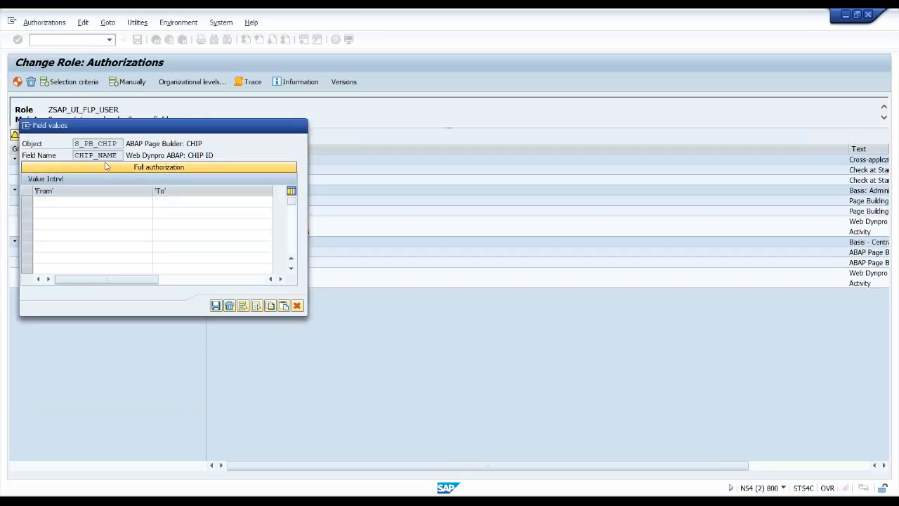
left_click(216, 306)
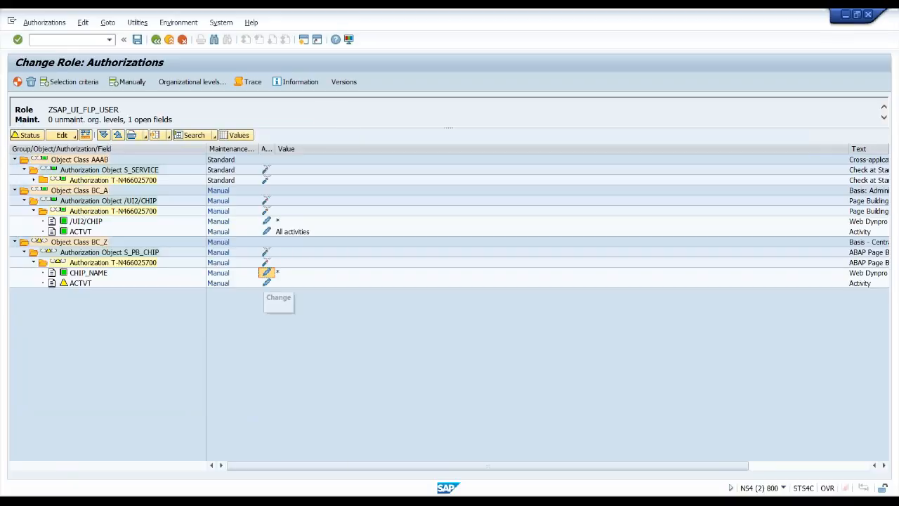
left_click(266, 282)
left_click(120, 168)
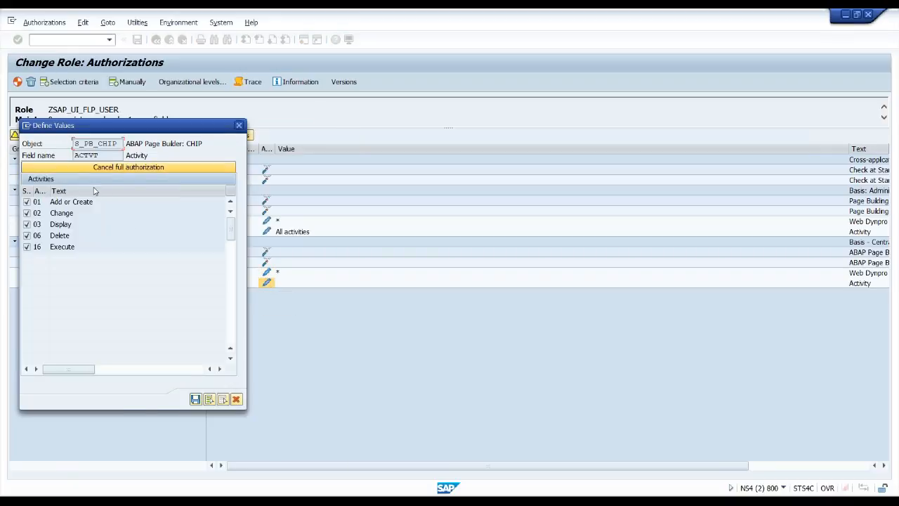
left_click(195, 399)
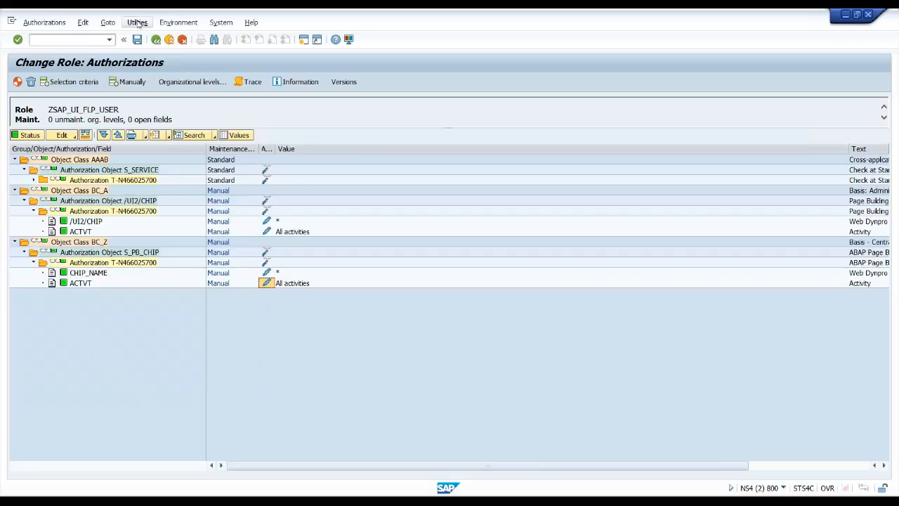
left_click(138, 40)
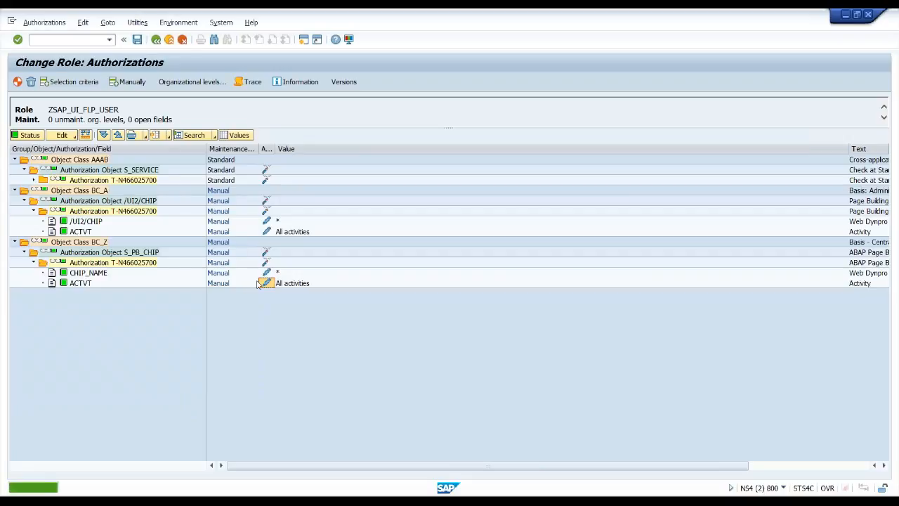
left_click(19, 83)
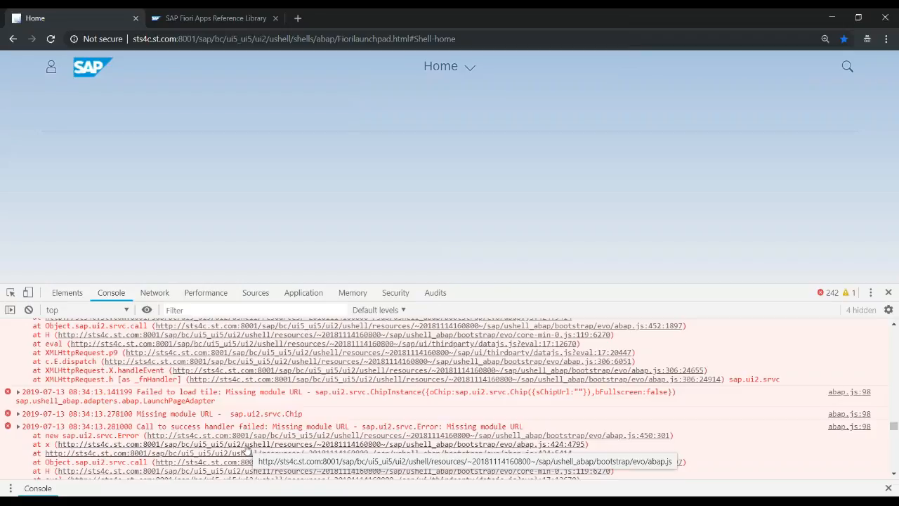
Step: Switch to the Fiori launchpad in the browser, reload it with the developer tools closed, and look through the procurement tile groups
left_click(50, 40)
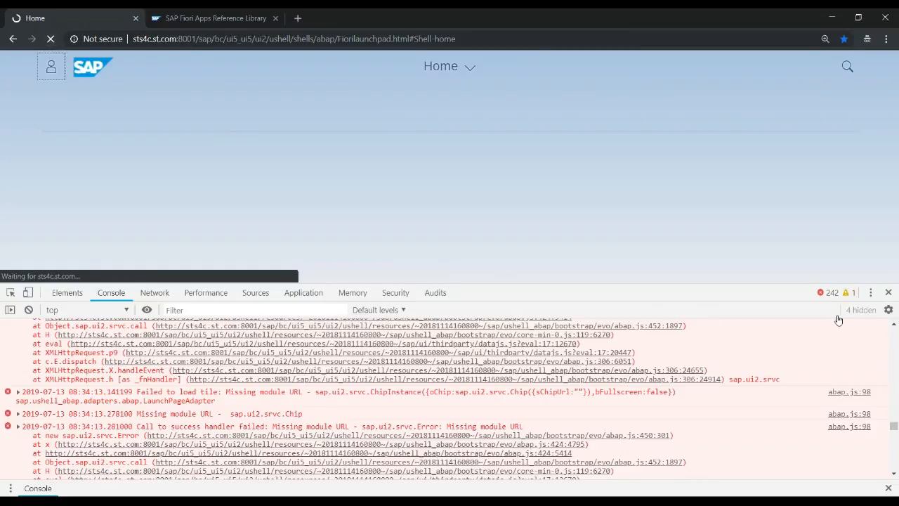
left_click(886, 293)
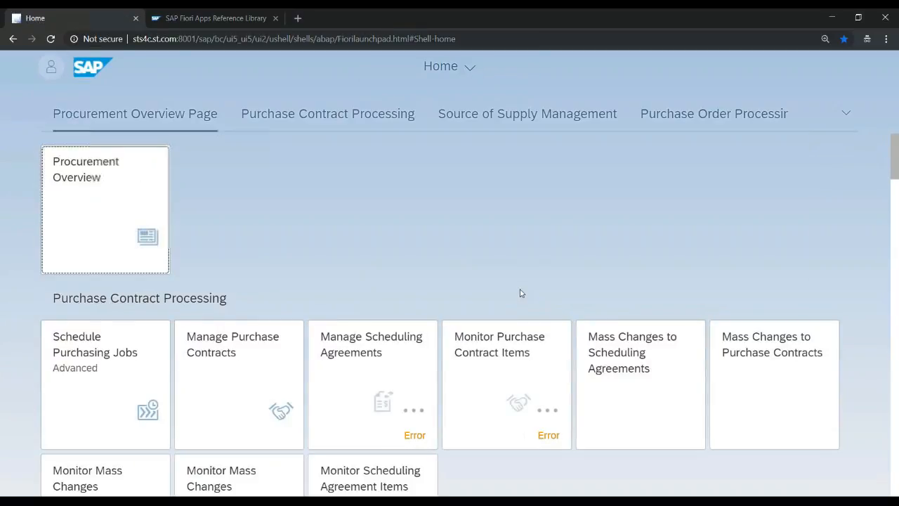
scroll(475, 281, "down", 10)
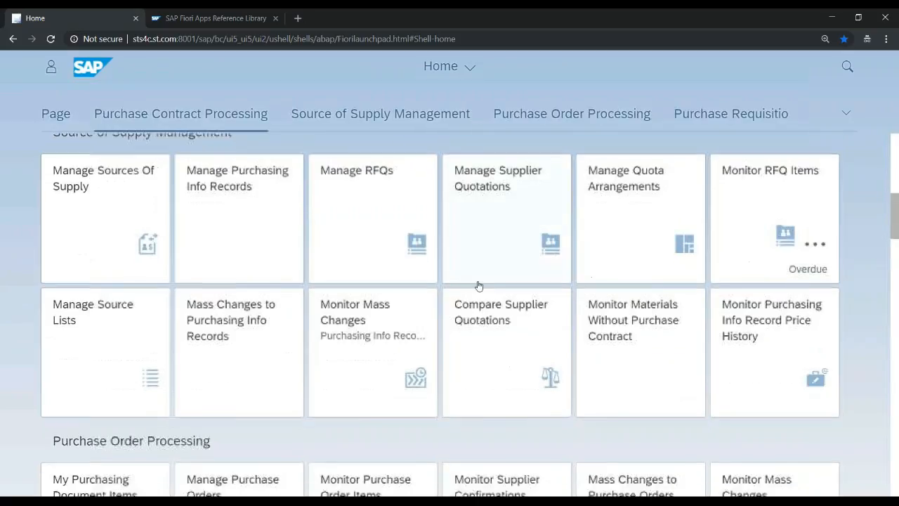
scroll(475, 287, "down", 10)
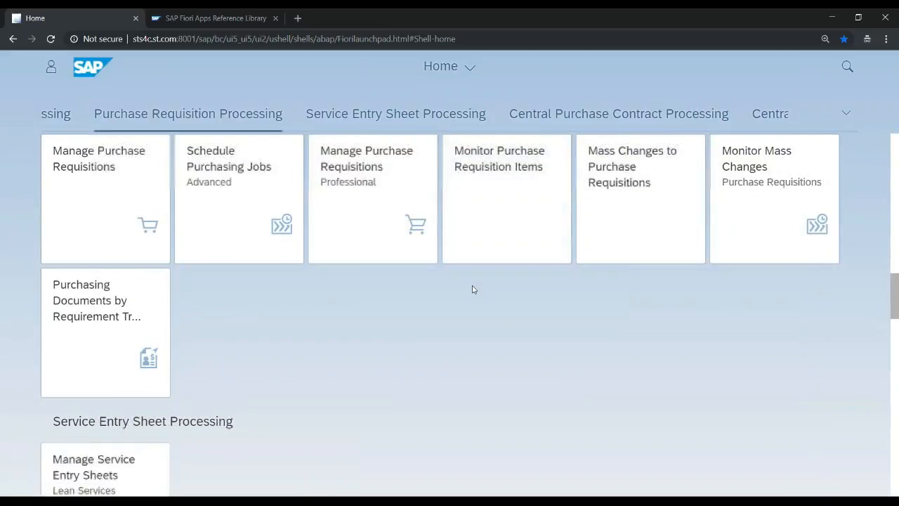
scroll(462, 305, "down", 10)
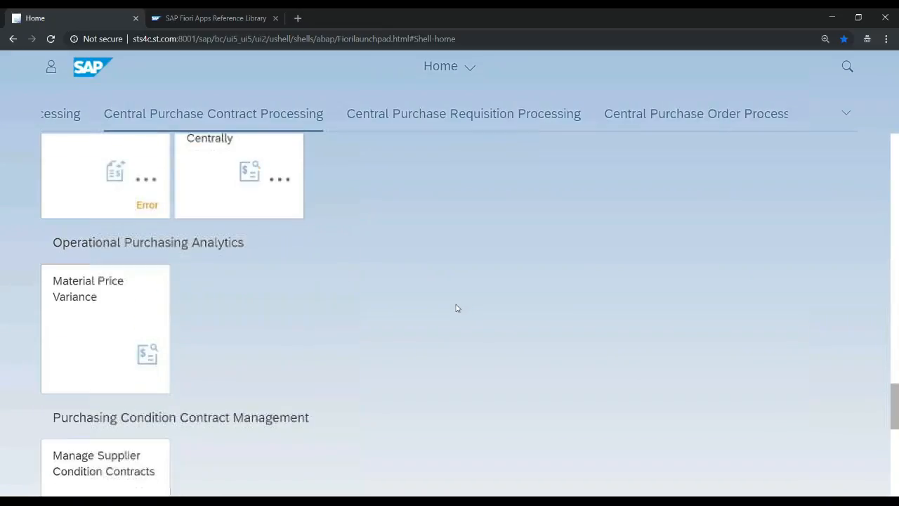
scroll(454, 309, "down", 3)
scroll(452, 312, "up", 10)
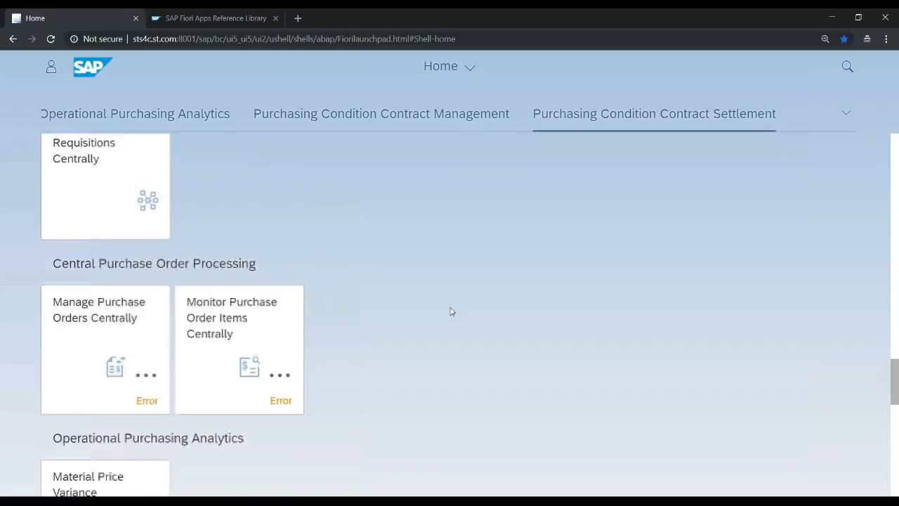
Step: Look through the launchpad's procurement tile groups to identify which app tiles report errors
scroll(450, 313, "up", 10)
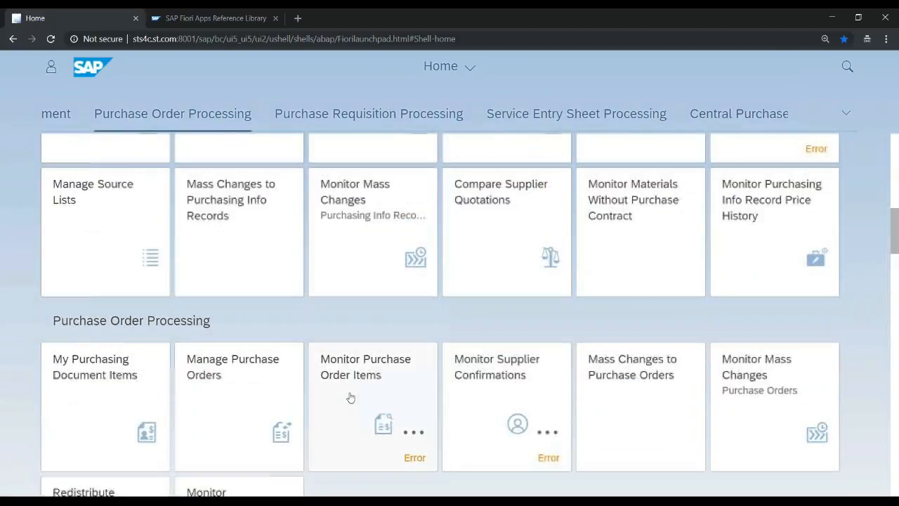
scroll(482, 417, "down", 2)
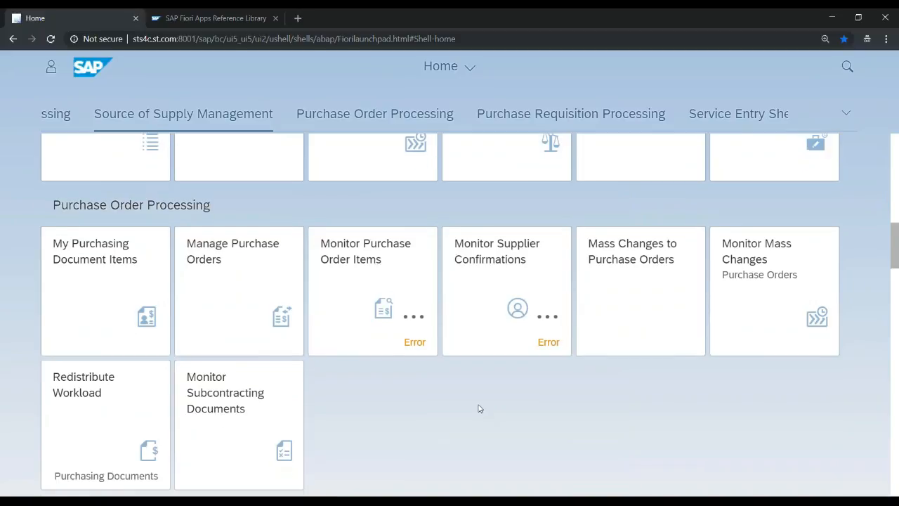
scroll(480, 409, "up", 5)
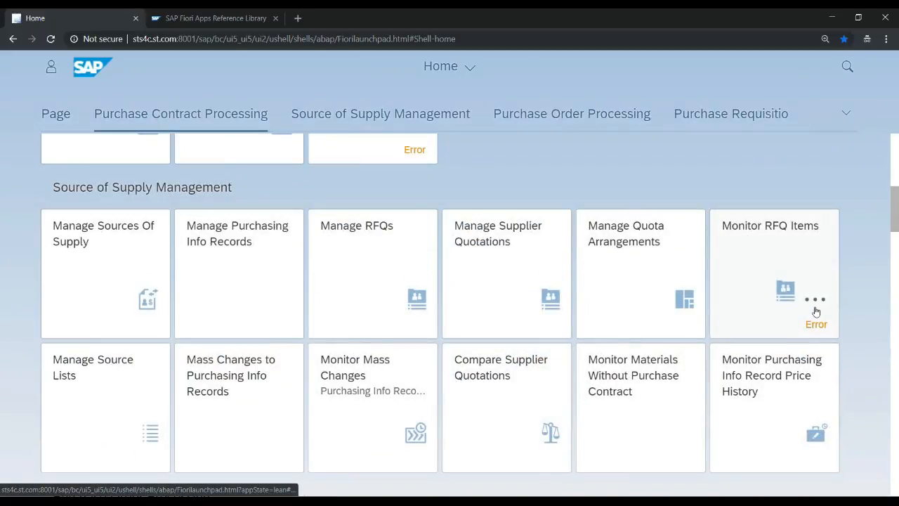
scroll(814, 312, "up", 3)
scroll(596, 316, "up", 4)
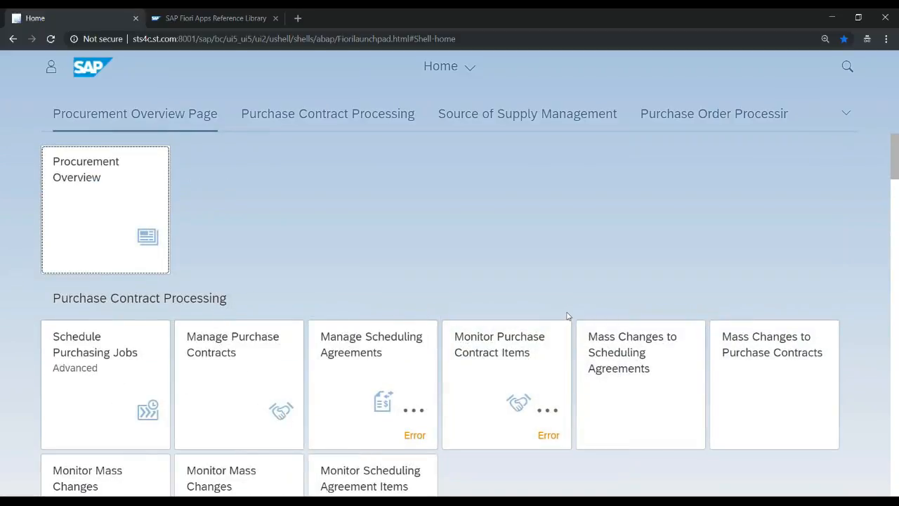
scroll(567, 316, "down", 3)
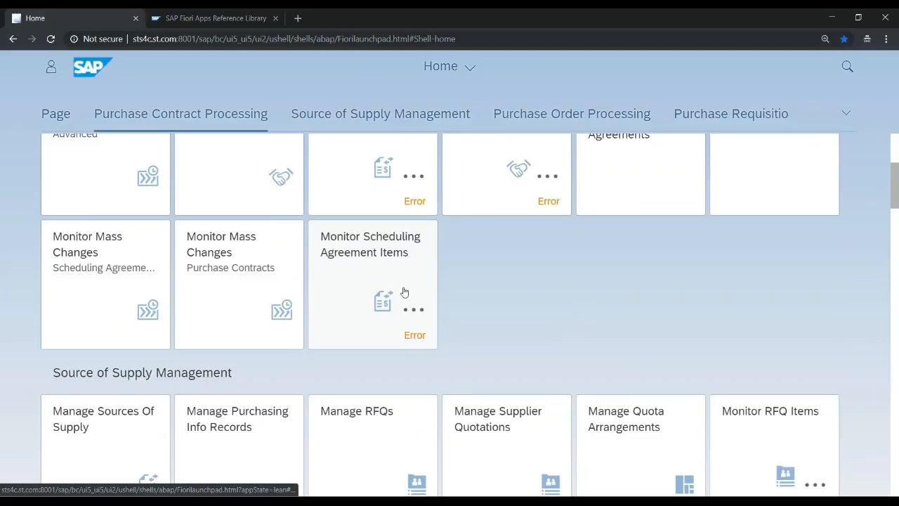
scroll(464, 326, "up", 2)
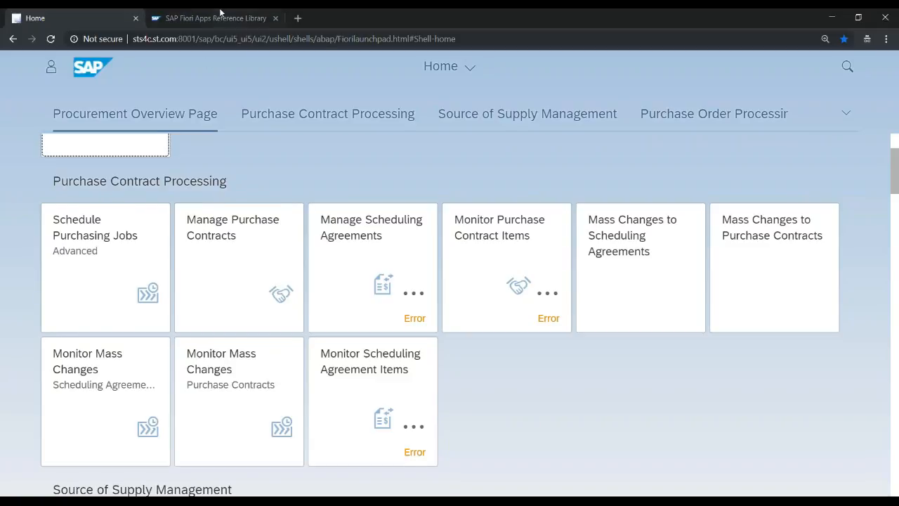
Step: Search the SAP Fiori Apps Reference Library for MONITOR SCHEDULING and open the Monitor Scheduling Agreement Items app details
left_click(219, 14)
left_click_drag(80, 113, 4, 115)
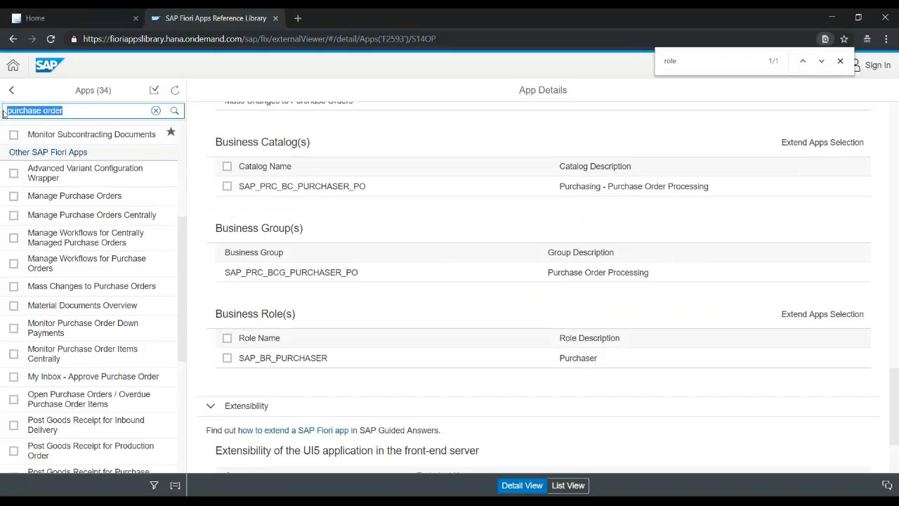
type("MONITOR")
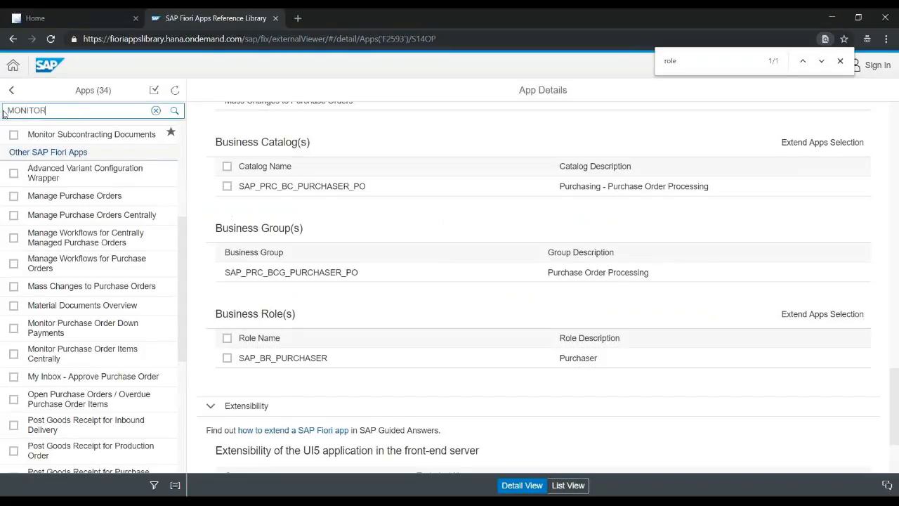
type(" SCHEDULING")
key("Return")
key("Caps_Lock")
left_click(85, 184)
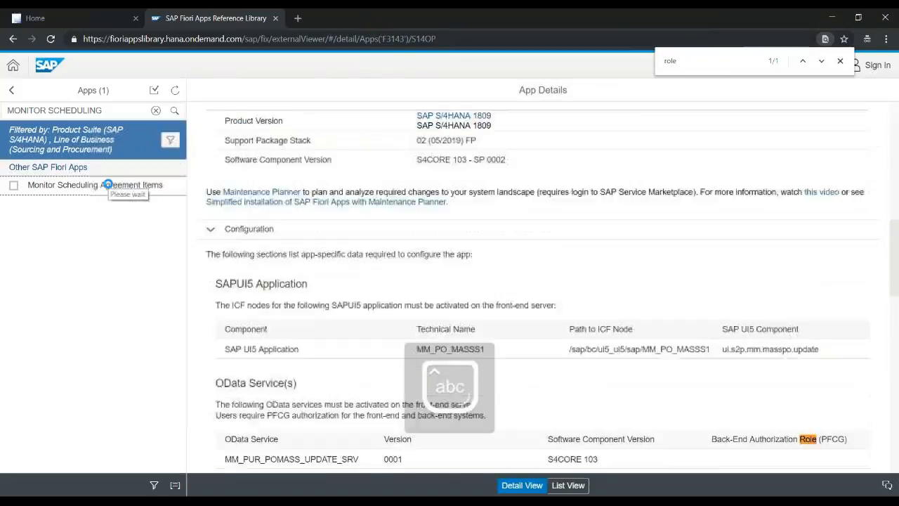
Step: Find the app's OData service in its configuration details and select the name MM_PUR_SCHAGMT_MNTR for copying
scroll(312, 231, "down", 9)
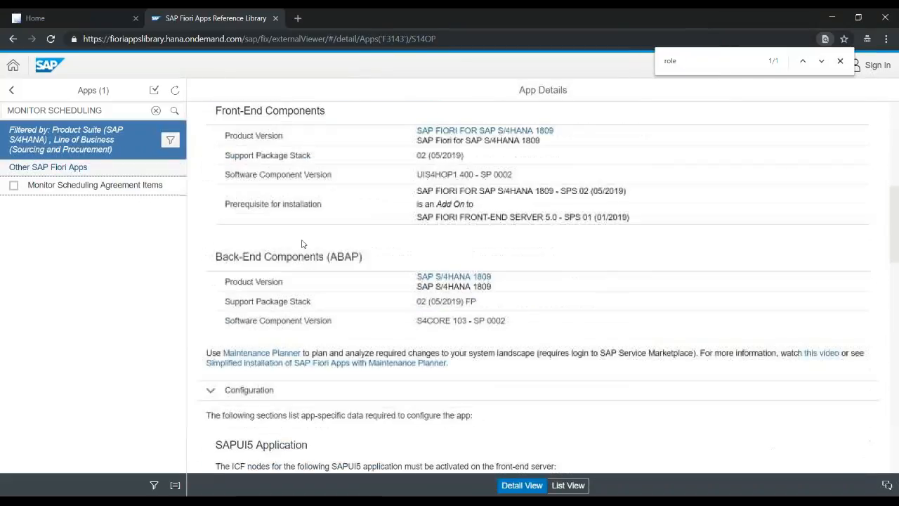
scroll(322, 252, "down", 1)
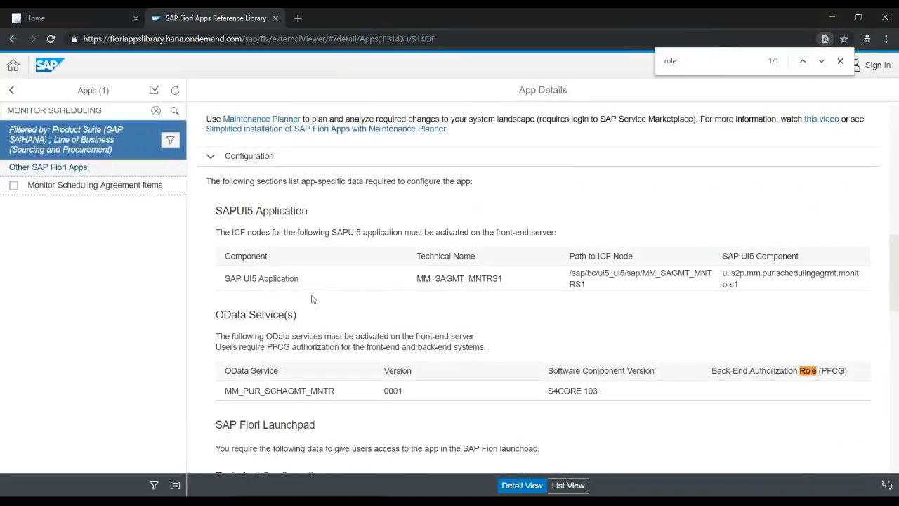
scroll(329, 292, "down", 2)
left_click_drag(225, 274, 313, 279)
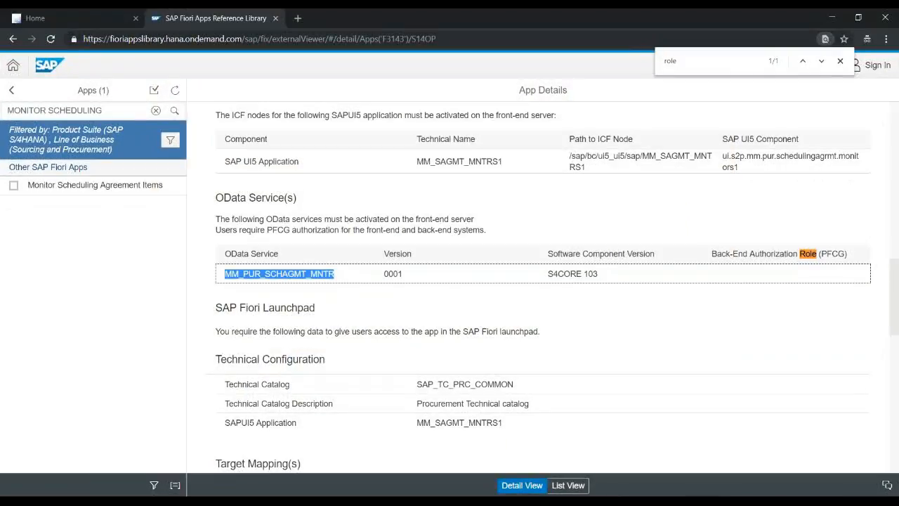
Step: Switch to SAP GUI, leave the role authorizations and open /IWFND/MAINT_SERVICE to activate and maintain services
left_click(91, 17)
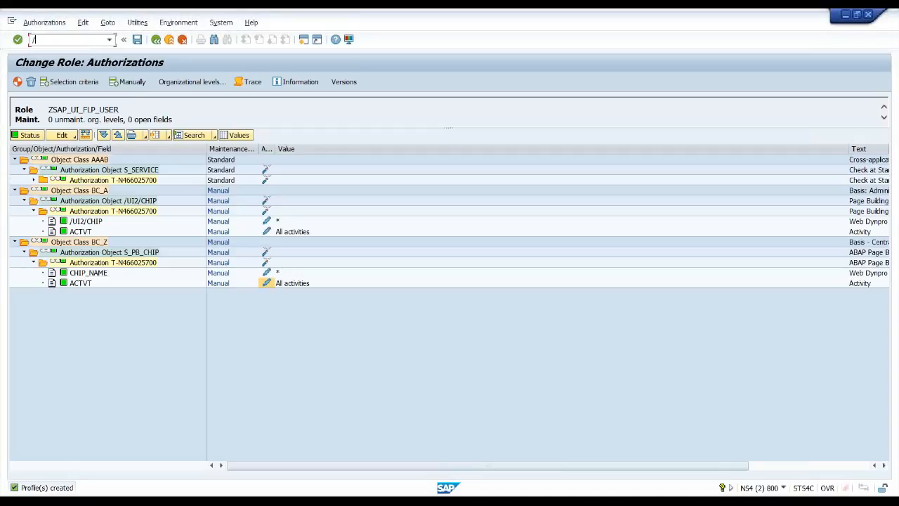
key("Return")
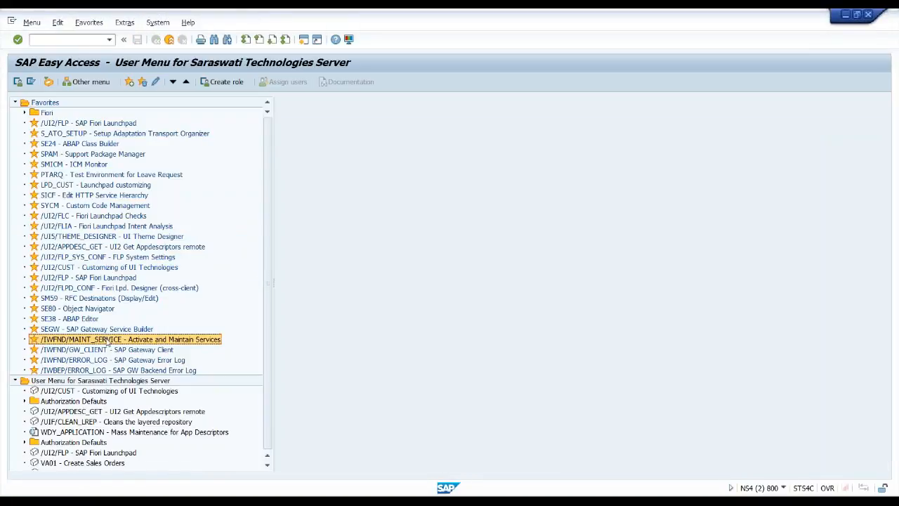
double_click(108, 341)
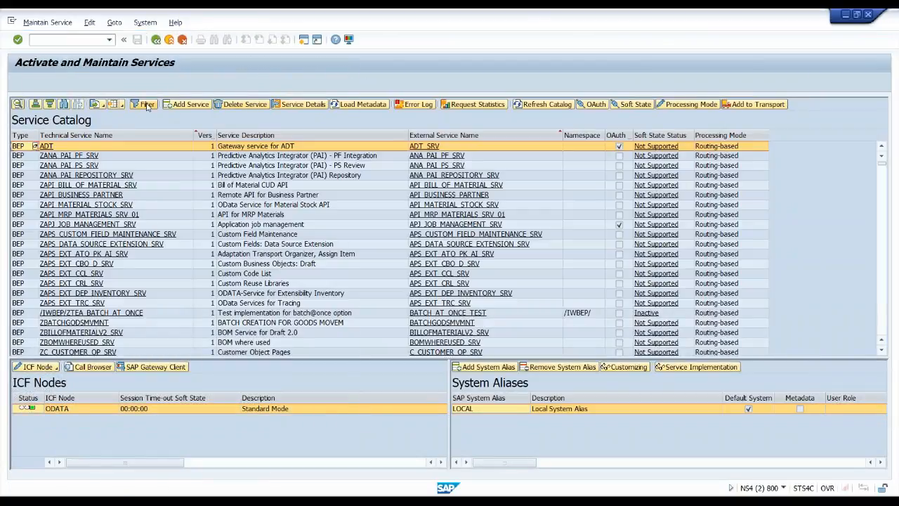
Step: Start adding a service and search the backend services for the external service name MM_PUR_SCHAGMT_MNTR
left_click(188, 103)
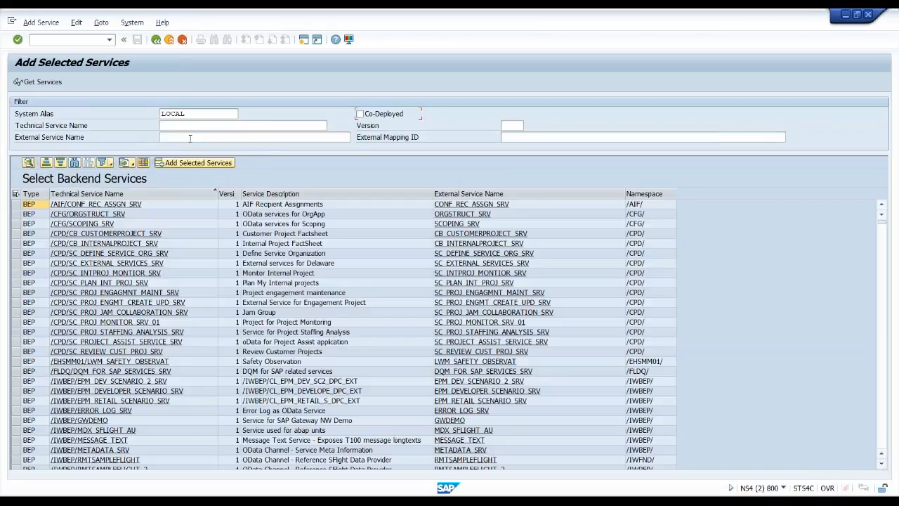
left_click(189, 139)
type("MM_PUR_SCHAGMT_MNTR")
left_click_drag(252, 137, 154, 137)
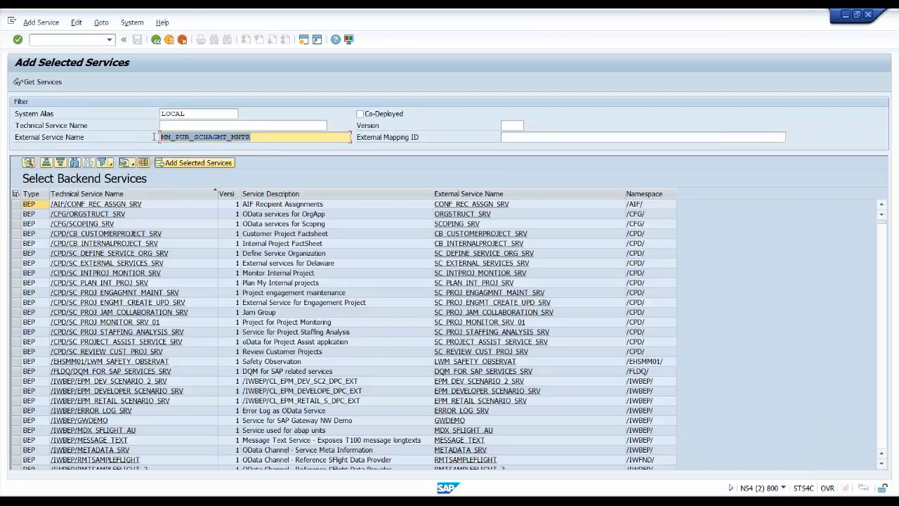
left_click(230, 136)
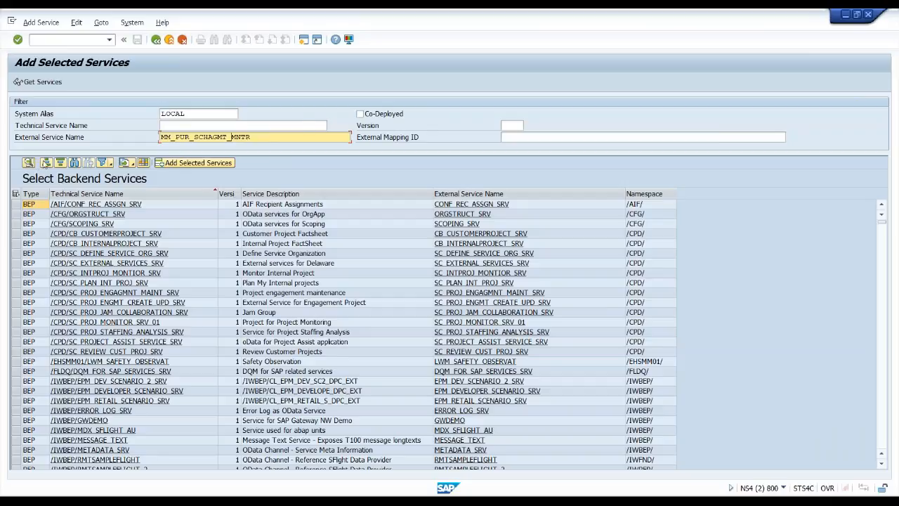
key("Return")
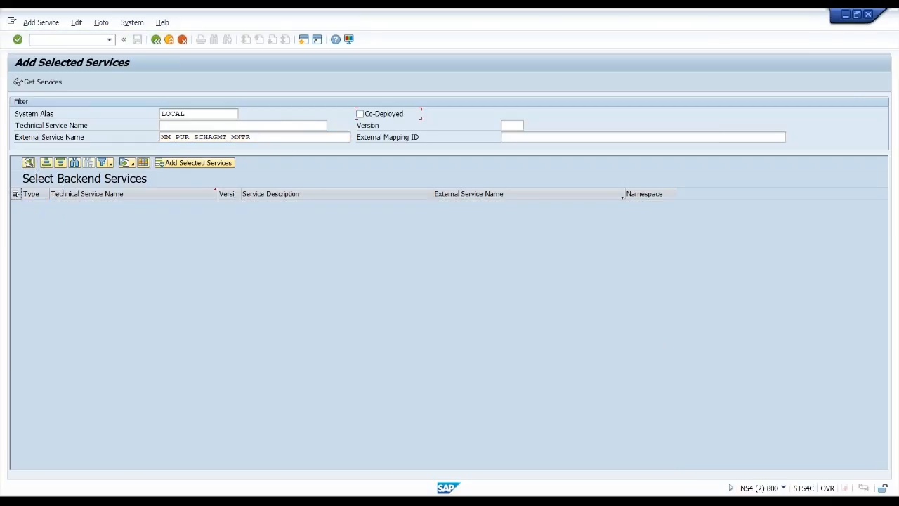
Step: Retry the backend service search with the external name MM_PUR_SCHAGMT_MNTR_SRV, and again without the _SRV suffix
left_click(298, 134)
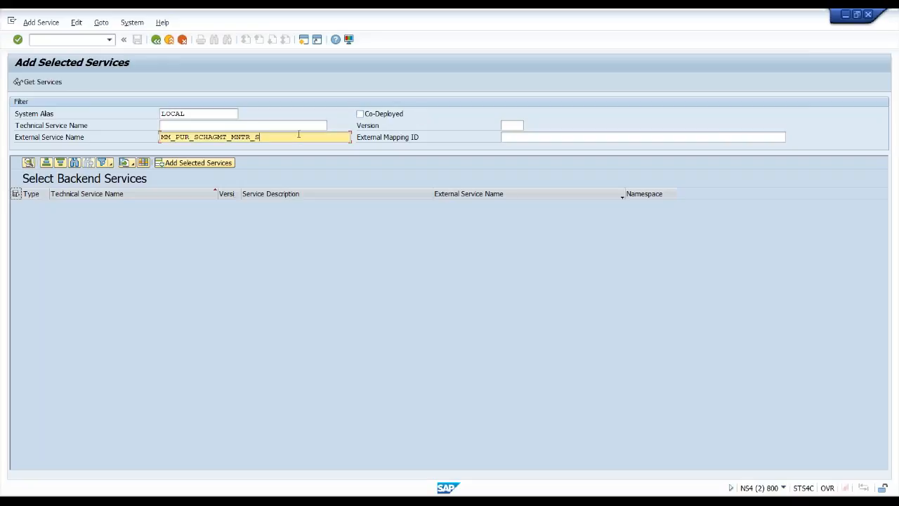
key("Return")
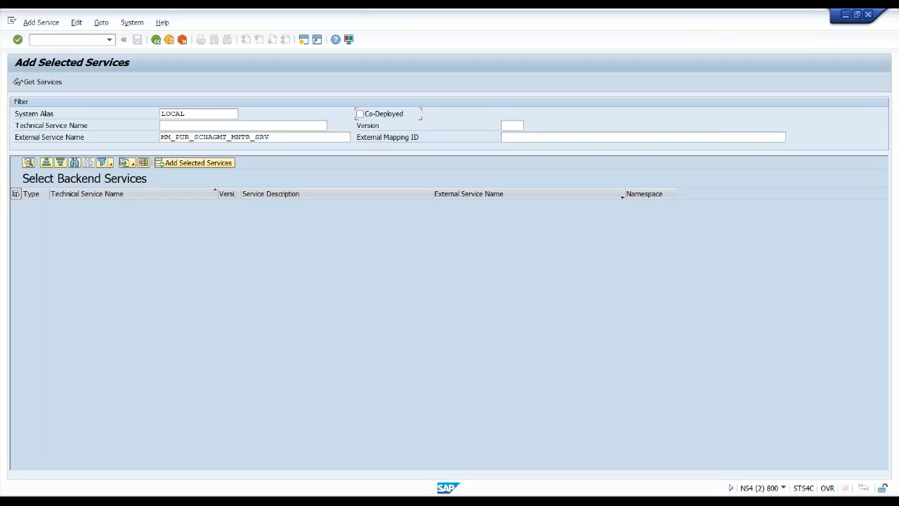
left_click(299, 135)
key("BackSpace")
key("BackSpace")
key("BackSpace")
key("BackSpace")
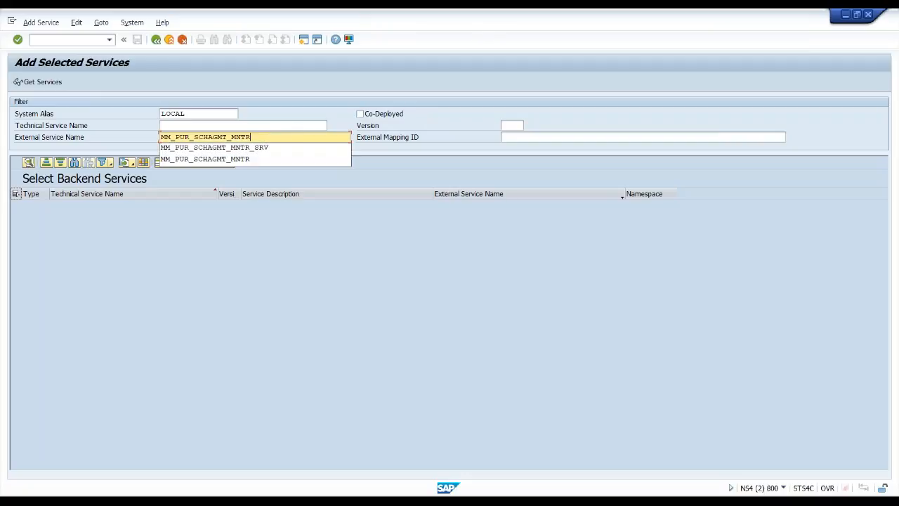
key("Return")
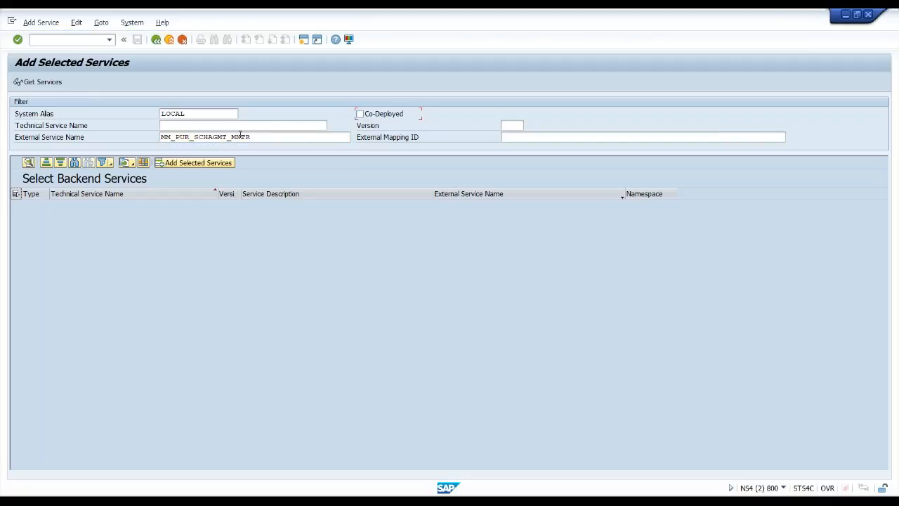
Step: Return to the service catalog, filter it by the external service name MM_PUR_SCHAGMT_MNTR with wildcards, and check its ICF node status
left_click(156, 40)
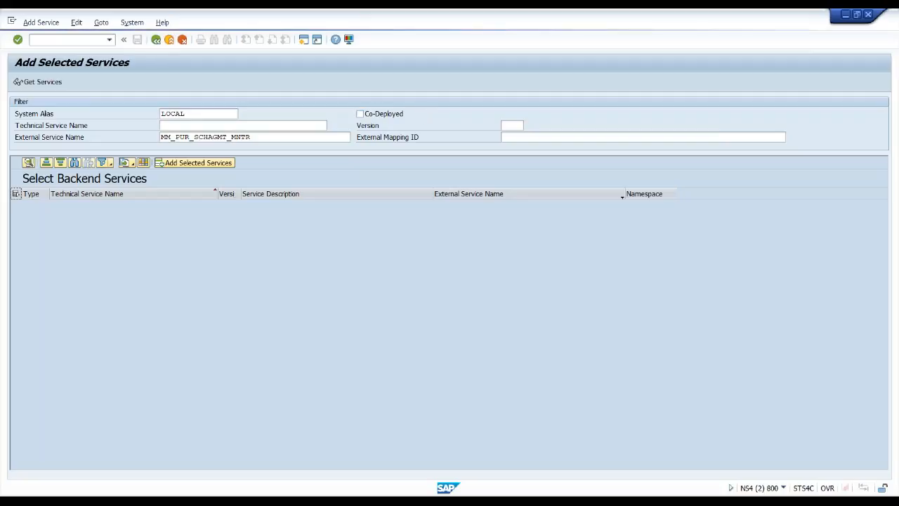
left_click(144, 104)
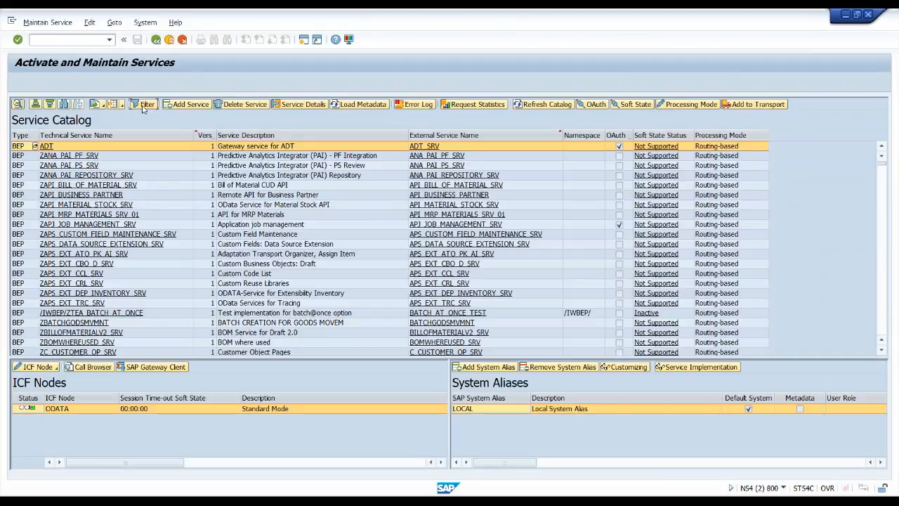
left_click(187, 202)
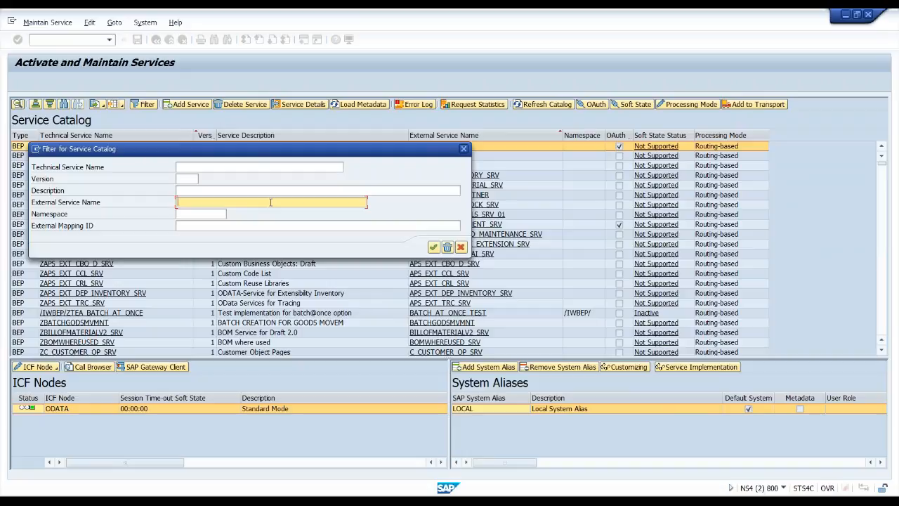
type("**")
key("Left")
type("MM_PUR_SCHAGMT_MNTS")
key("Return")
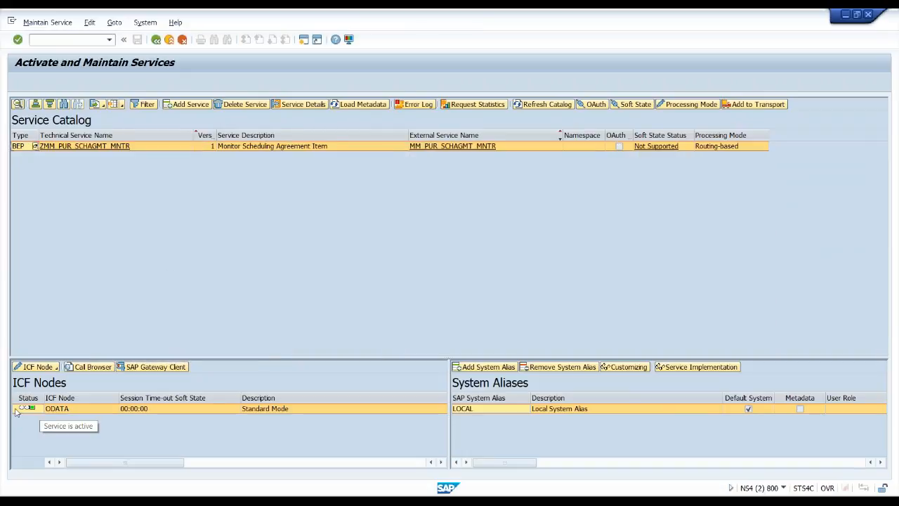
mouse_move(43, 417)
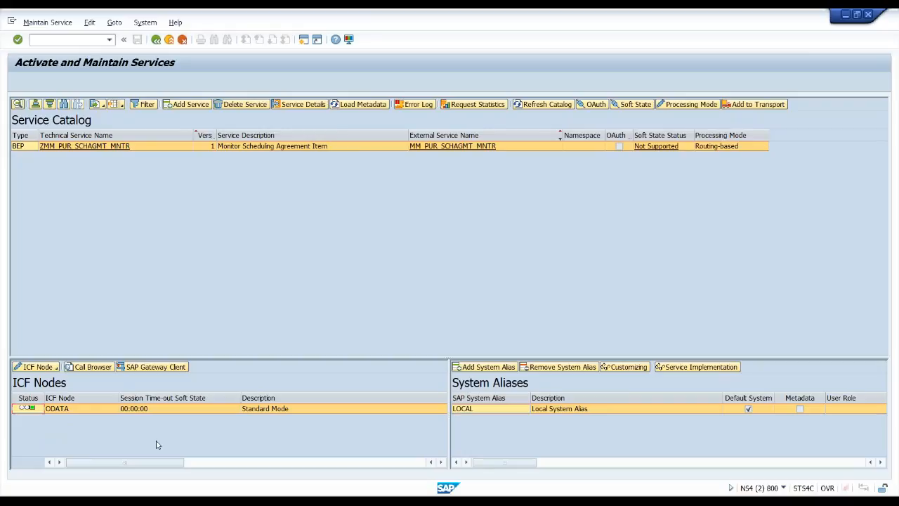
Step: Switch to the Fiori launchpad and launch the Manage Purchase Orders app from the Purchase Order Processing group
key("alt+Tab")
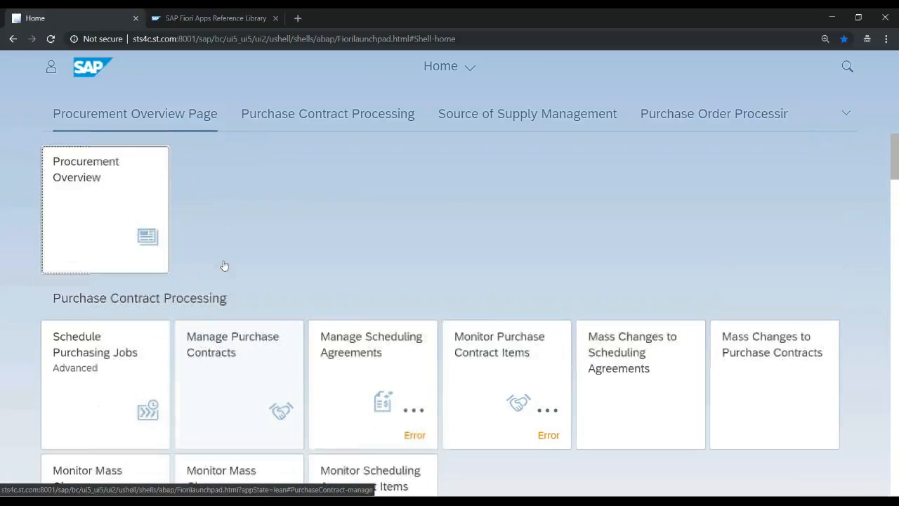
scroll(222, 263, "down", 6)
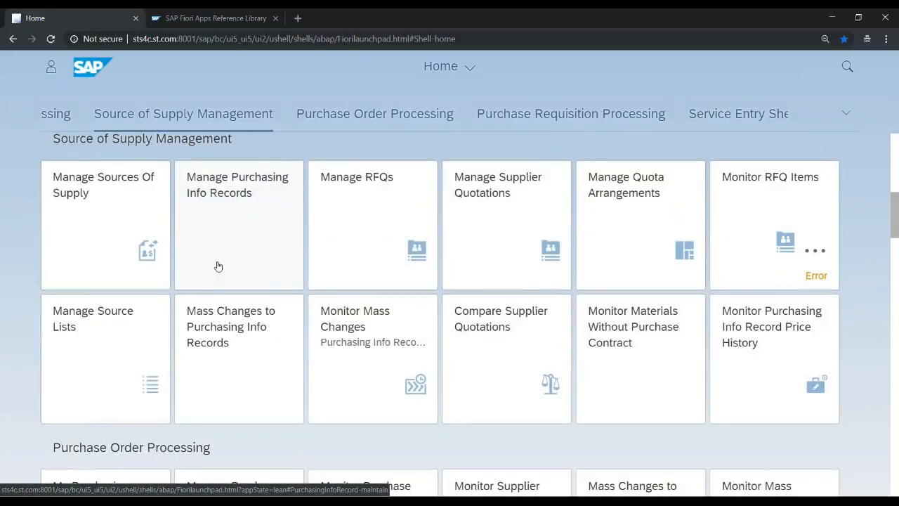
scroll(218, 265, "down", 2)
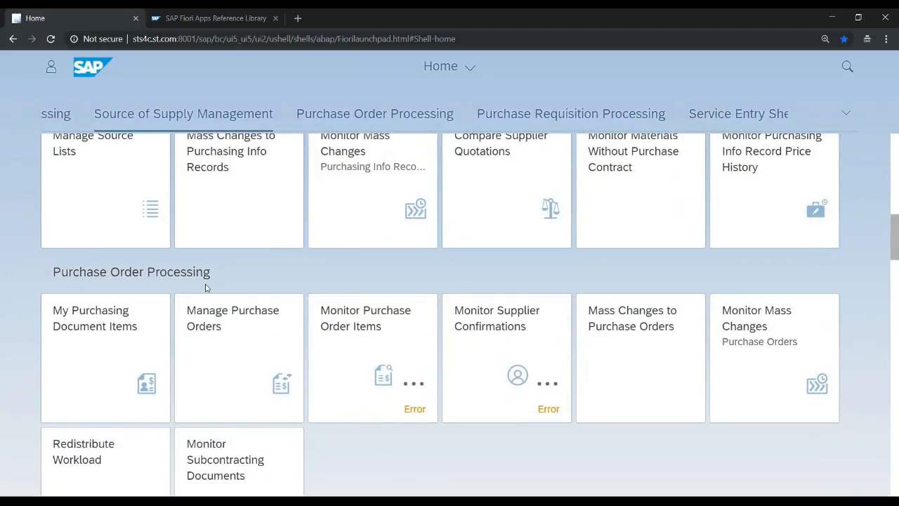
left_click(208, 321)
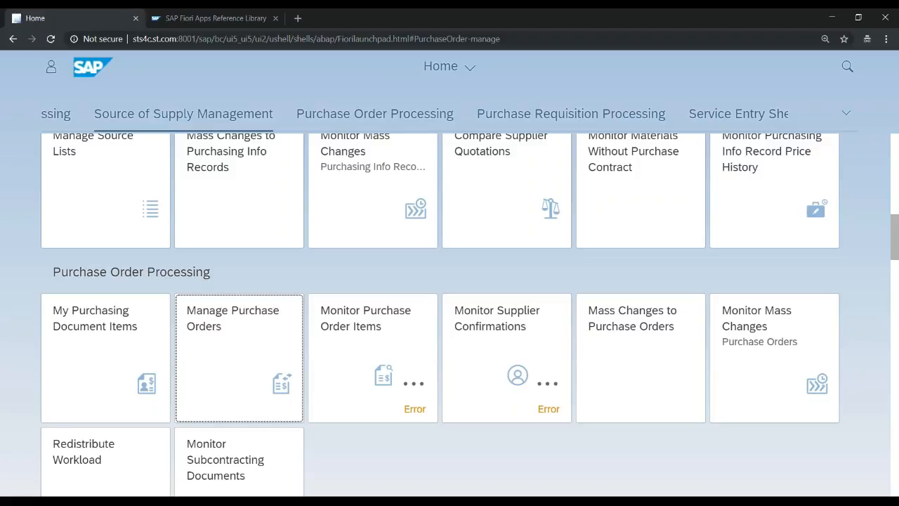
Step: Open the browser's developer console and examine the failed OData requests, highlighting the service name MM_PUR_RFQITEM_MNTR_SRV
key("F12")
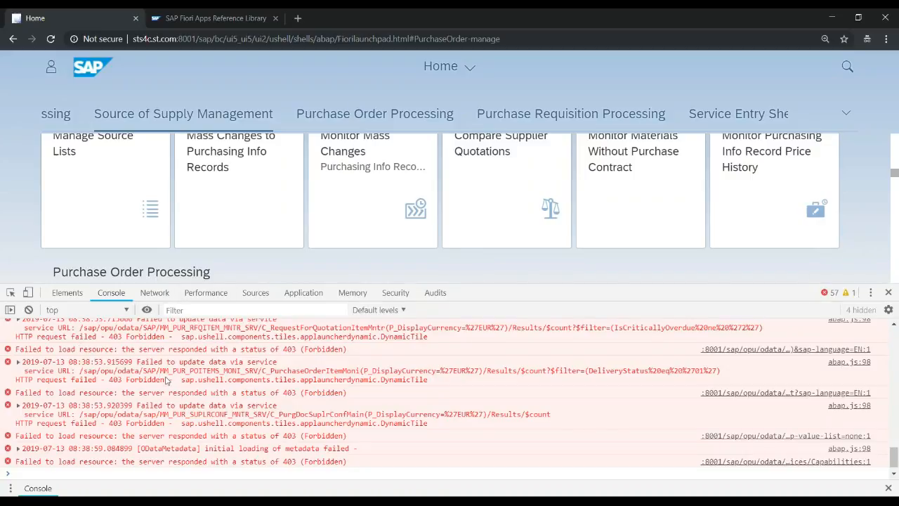
scroll(167, 380, "up", 2)
left_click_drag(160, 387, 258, 391)
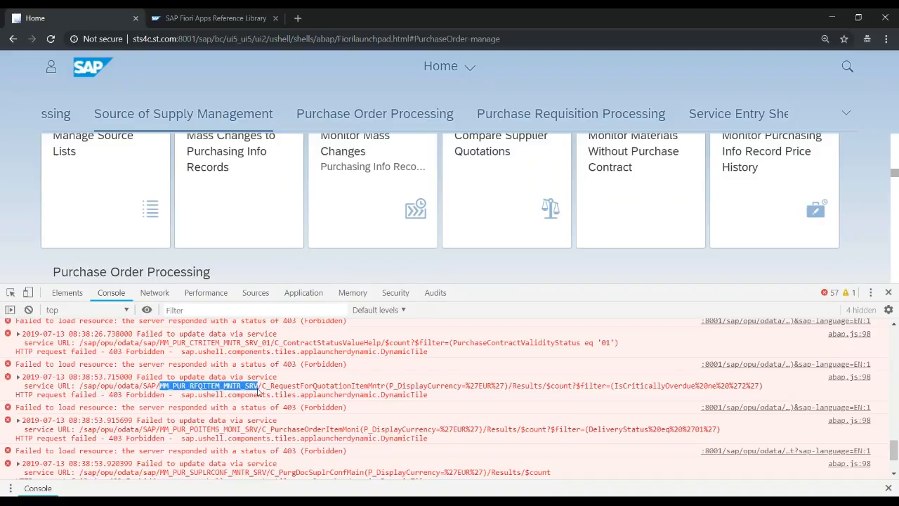
scroll(253, 398, "up", 1)
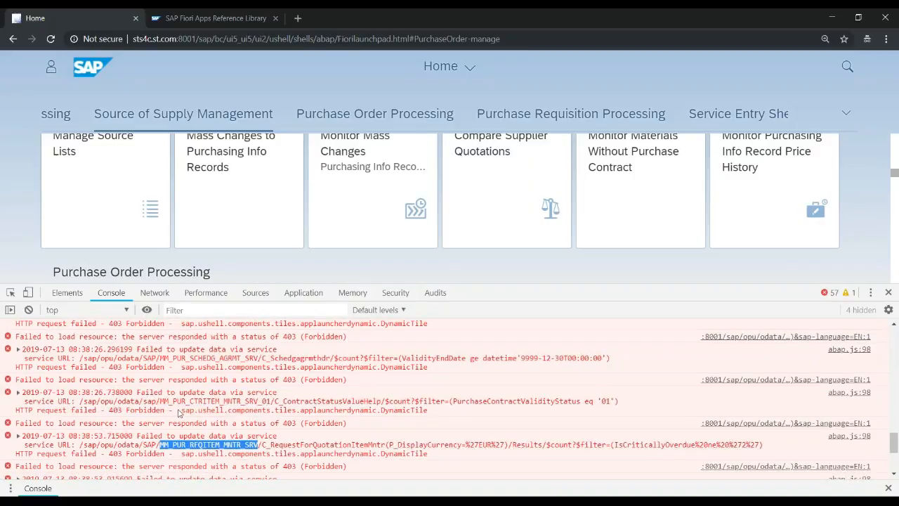
Step: Examine the failed OData requests in the browser console, highlighting the service names MM_PUR_CTRITEM_MNTR_SRV_01 and MM_PUR_SCHEDG_AGRMT_SRV
left_click_drag(160, 401, 261, 401)
left_click_drag(162, 360, 269, 360)
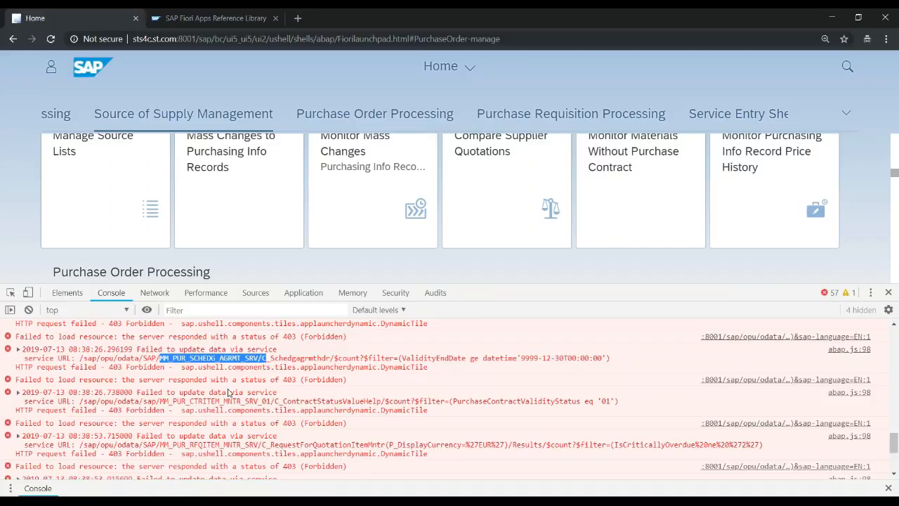
scroll(229, 393, "down", 3)
left_click_drag(162, 402, 249, 402)
scroll(237, 401, "up", 3)
scroll(237, 401, "up", 5)
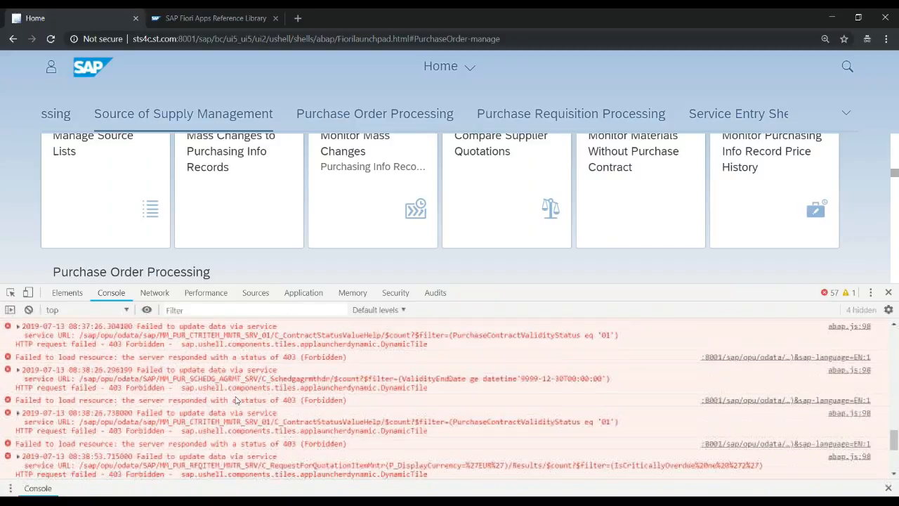
scroll(236, 399, "up", 3)
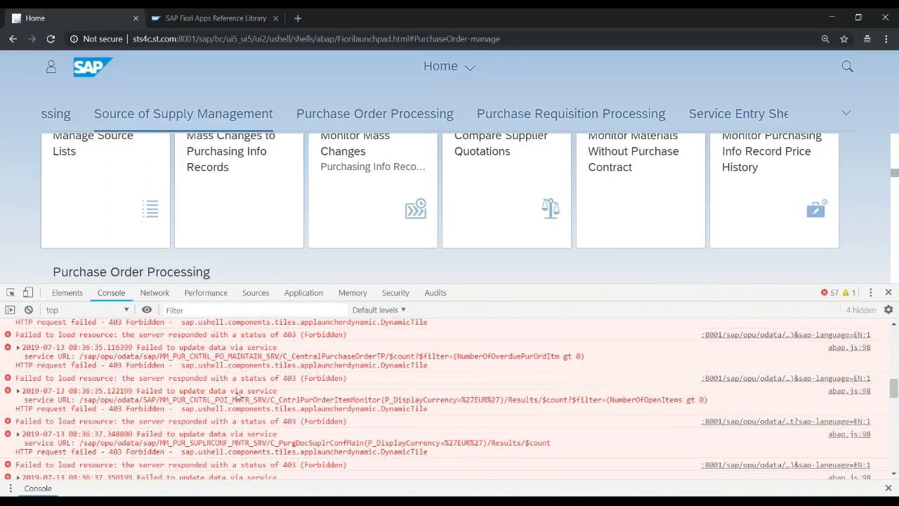
scroll(232, 390, "down", 5)
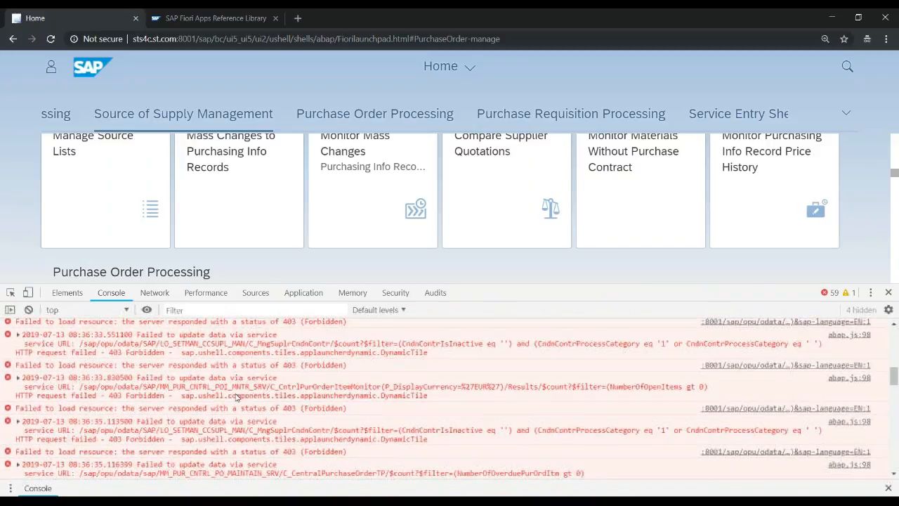
scroll(224, 377, "down", 5)
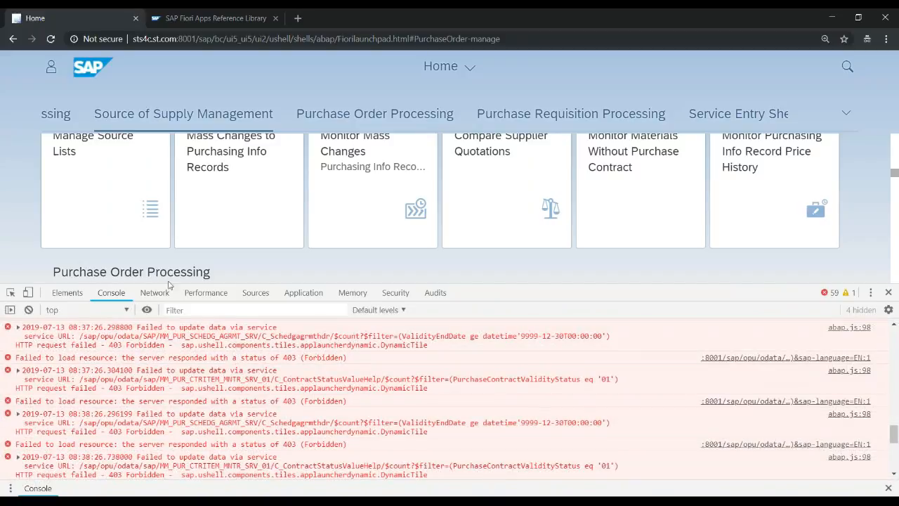
Step: Reload the launchpad, expand the failed metadata request in the console and copy its service name FIN_USER_DEFAULTPARAMETER_SRV
left_click(51, 39)
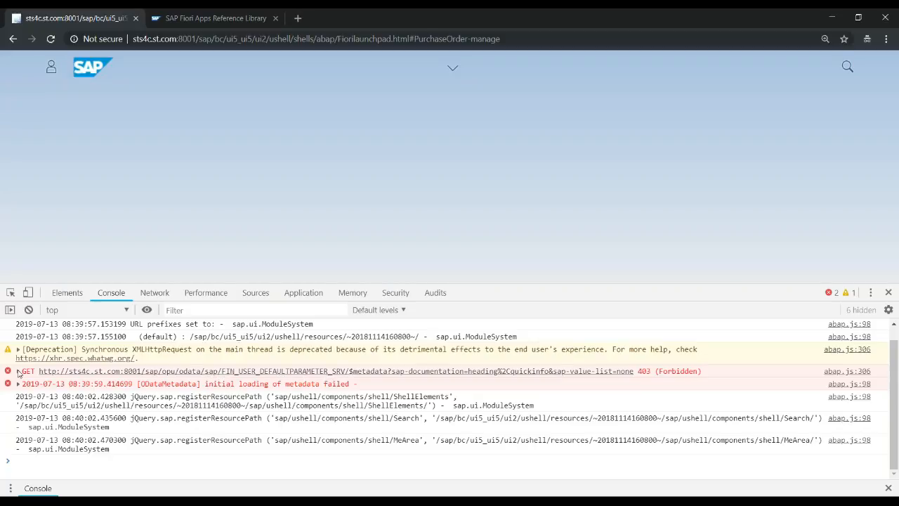
left_click(19, 371)
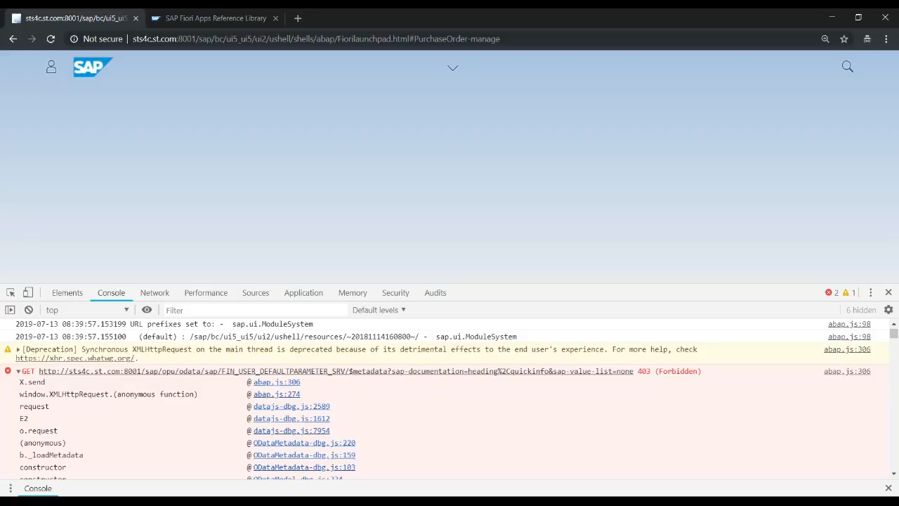
left_click_drag(348, 372, 222, 376)
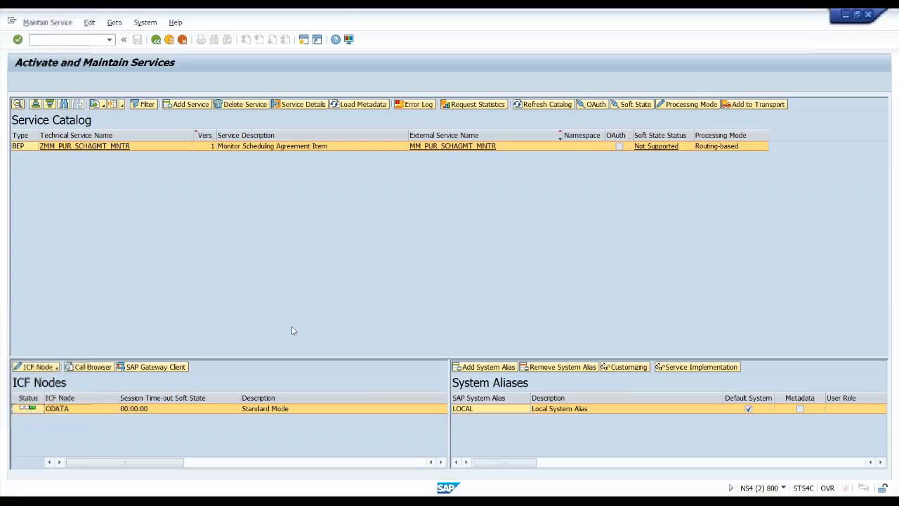
Step: Search the backend services of alias LOCAL for the external name FIN_USER_DEFAULTPARAMETER_SRV, and again without the _SRV suffix
left_click(186, 104)
left_click_drag(260, 138, 143, 131)
type("FIN_USER_DEFAULTPARAMETER_SRV/")
key("BackSpace")
key("Return")
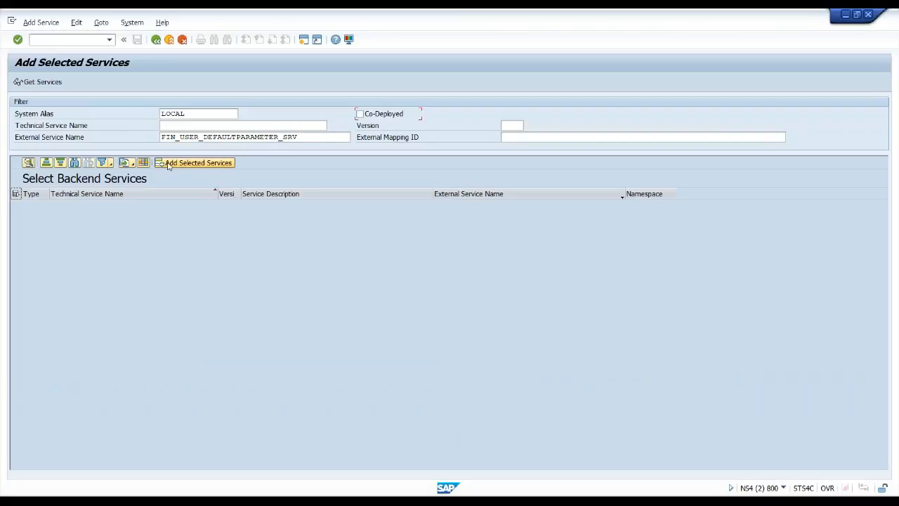
left_click_drag(279, 137, 301, 137)
key("BackSpace")
key("Return")
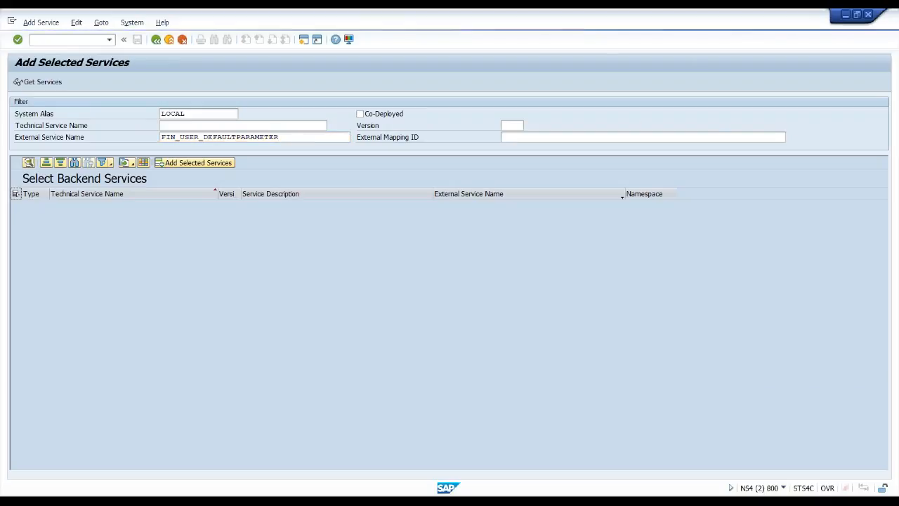
Step: Return to the service catalog and filter it by the external service name FIN_USER_DEFAULTPARAMETER_SRV, copied again from the browser console
left_click(161, 41)
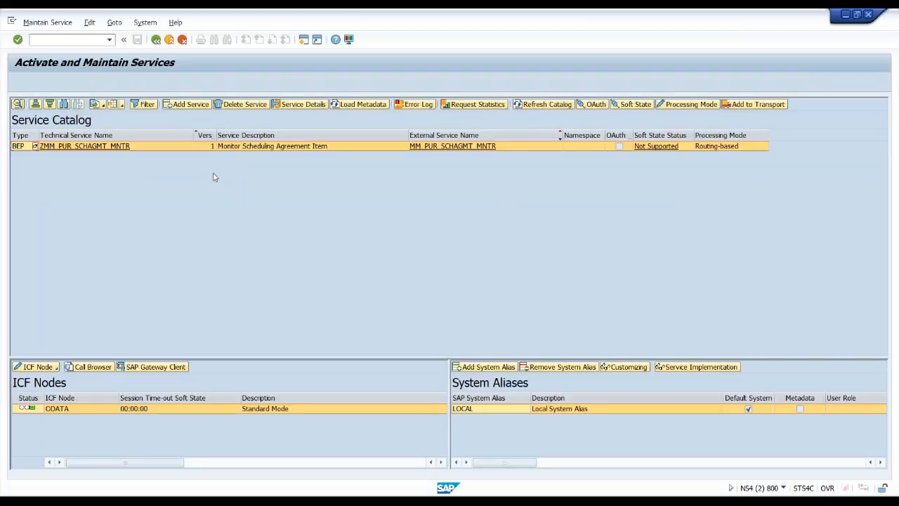
left_click(144, 104)
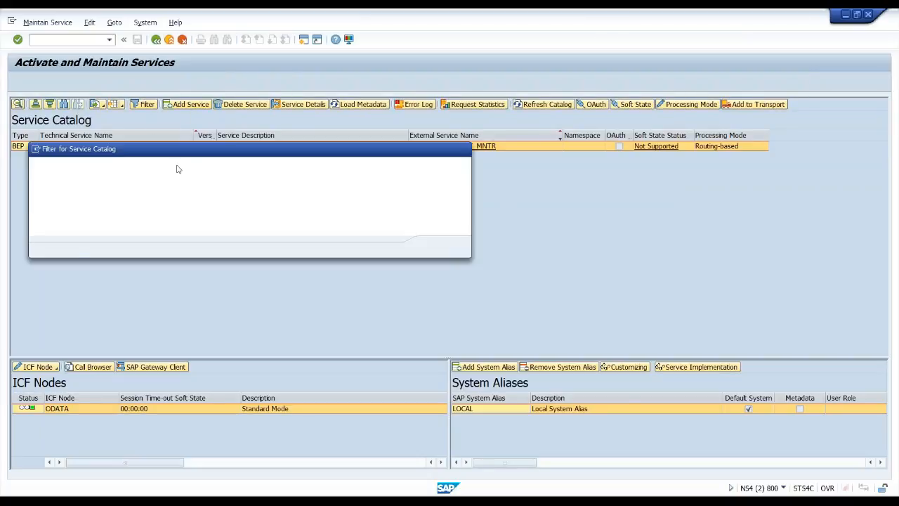
left_click_drag(271, 201, 181, 202)
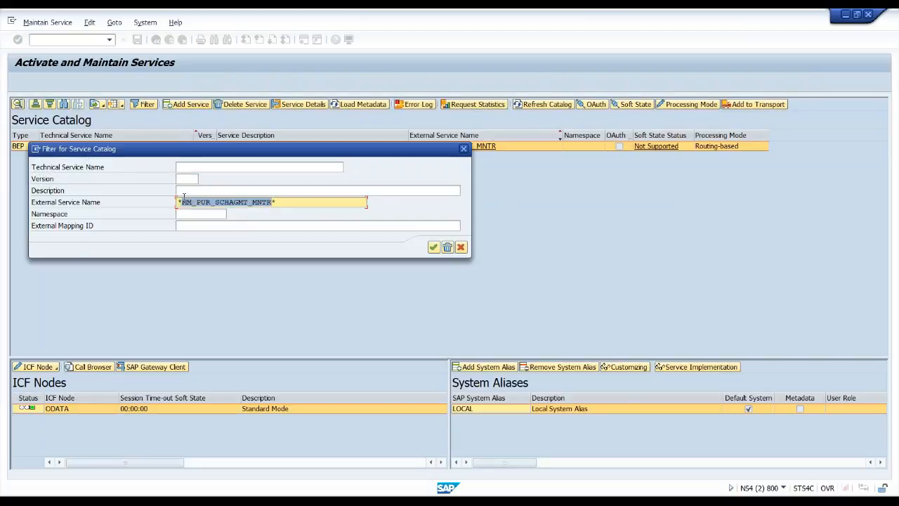
type("_SRV*")
key("ctrl+z")
key("alt+Tab")
left_click_drag(275, 369, 401, 369)
key("ctrl+c")
key("alt+Tab")
key("ctrl+v")
key("BackSpace")
key("Return")
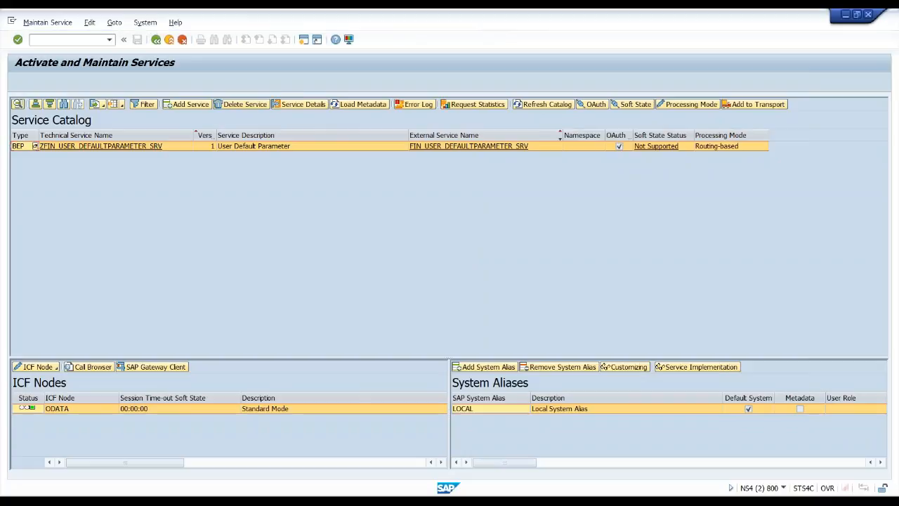
Step: Call the ZFIN_USER_DEFAULTPARAMETER_SRV service in the browser and allow access at the security prompt
left_click(181, 149)
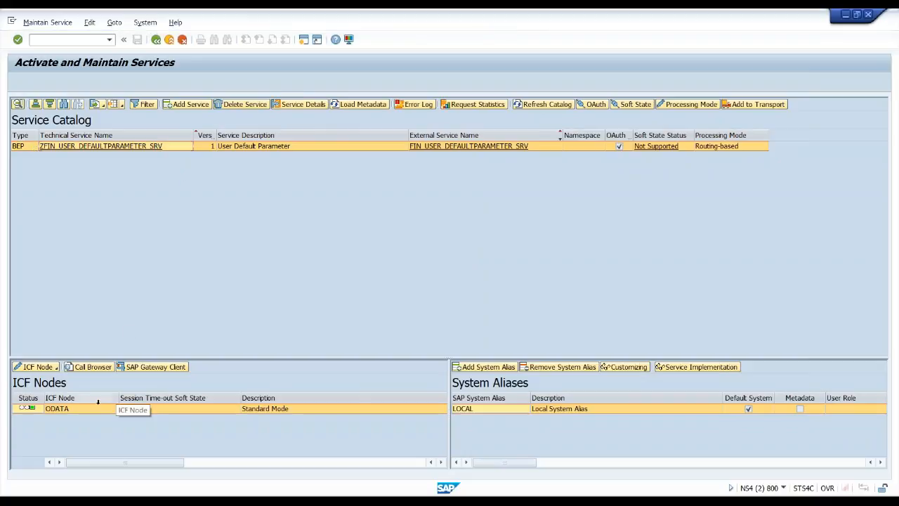
left_click(98, 372)
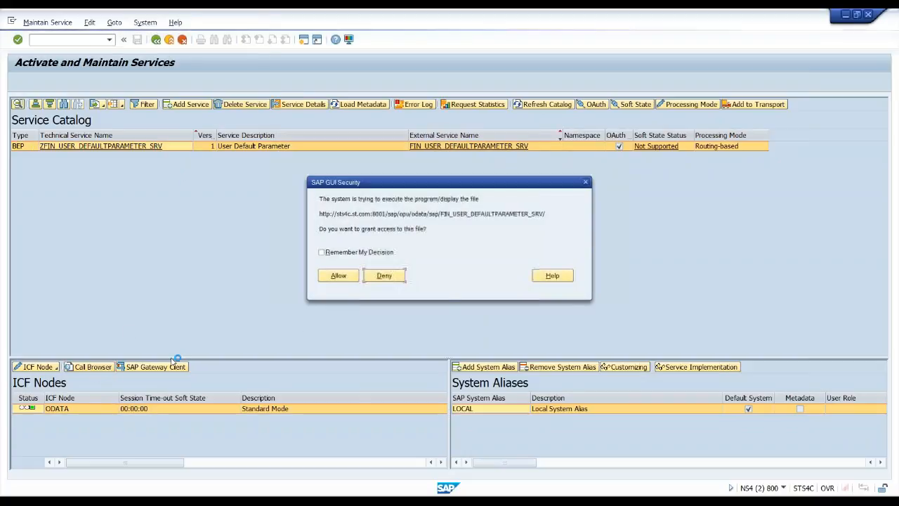
left_click(340, 276)
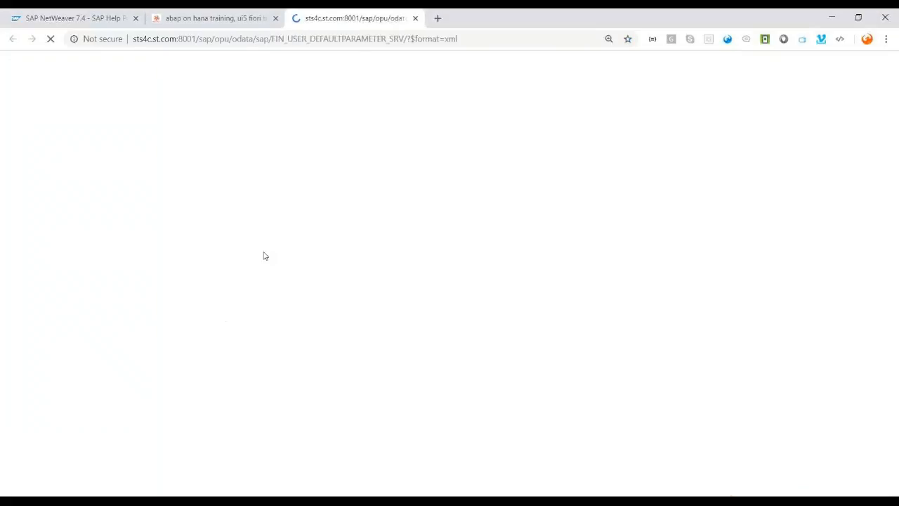
Step: Read the error message in the service's XML response and copy the service name ZFIN_USER_DEFAULTPARAMETER_SRV from it
left_click_drag(131, 117, 442, 120)
left_click(431, 157)
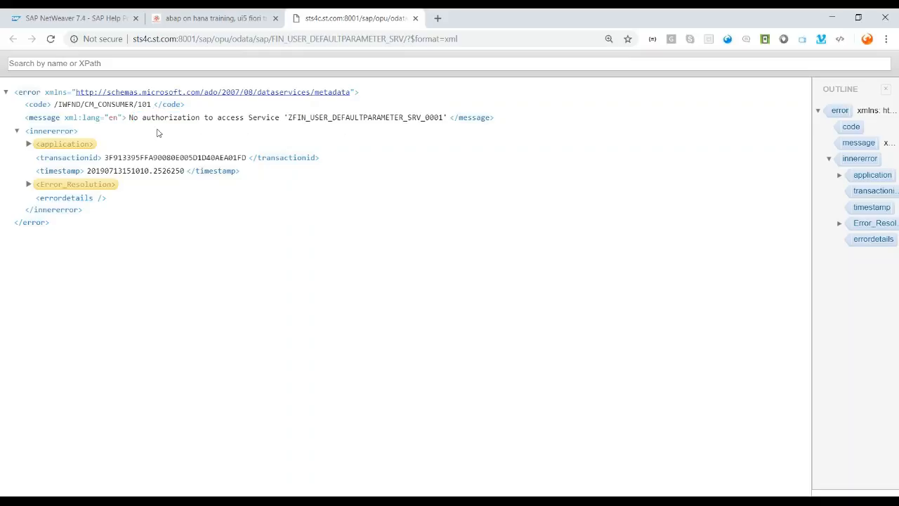
left_click_drag(129, 121, 208, 122)
left_click(298, 128)
left_click_drag(289, 118, 349, 120)
left_click(391, 127)
left_click_drag(441, 118, 297, 119)
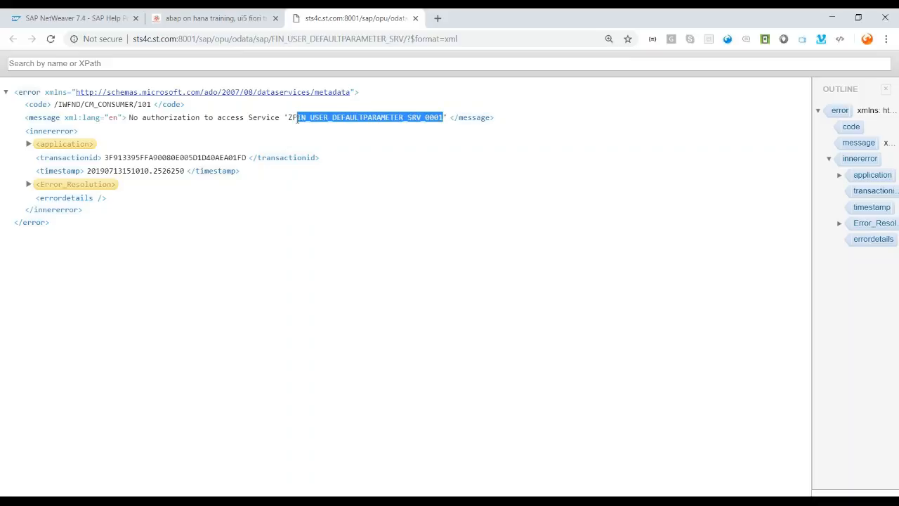
left_click(307, 127)
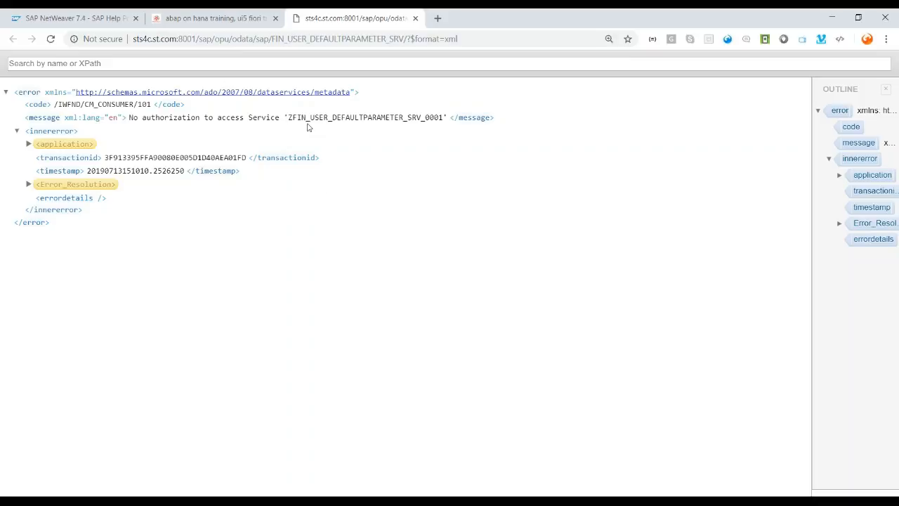
left_click_drag(288, 118, 414, 118)
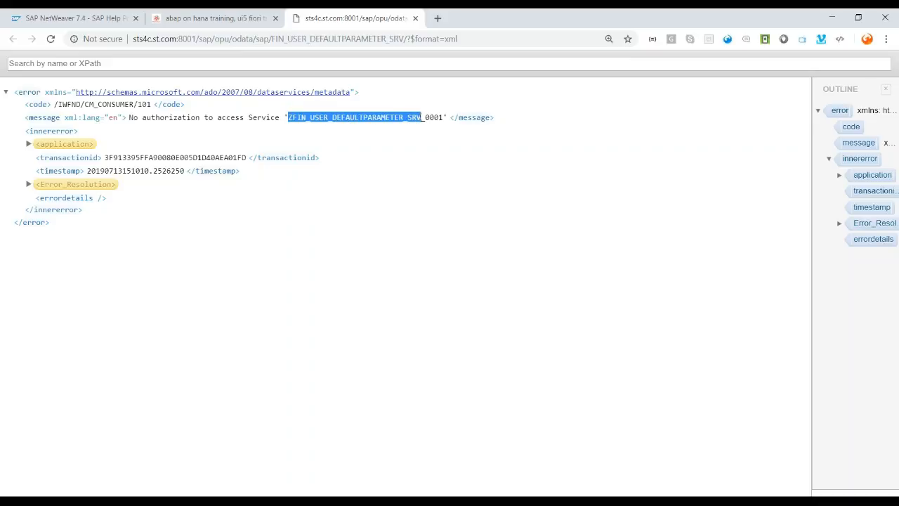
Step: Switch to the User Maintenance session, start transaction PFCG and open the menu of role ZSAP_UI_FLP_USER in change mode
key("alt+Tab")
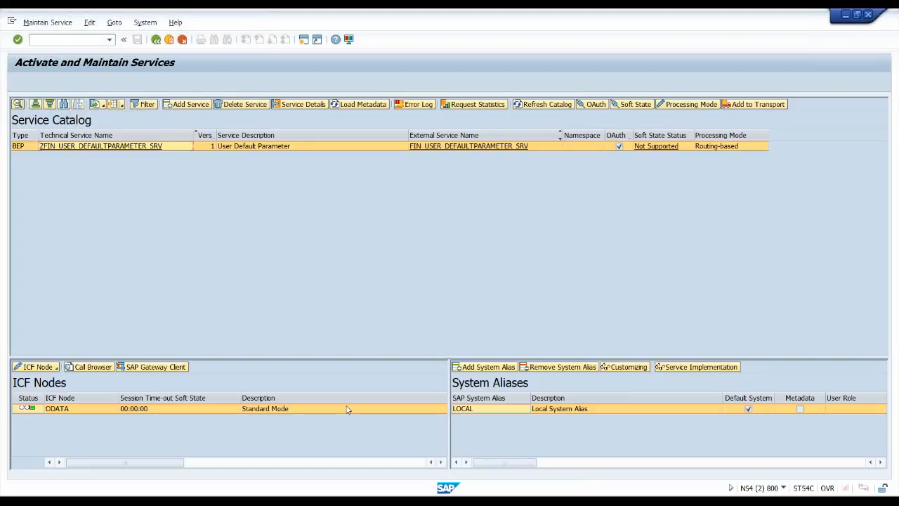
key("alt+Tab")
left_click(83, 39)
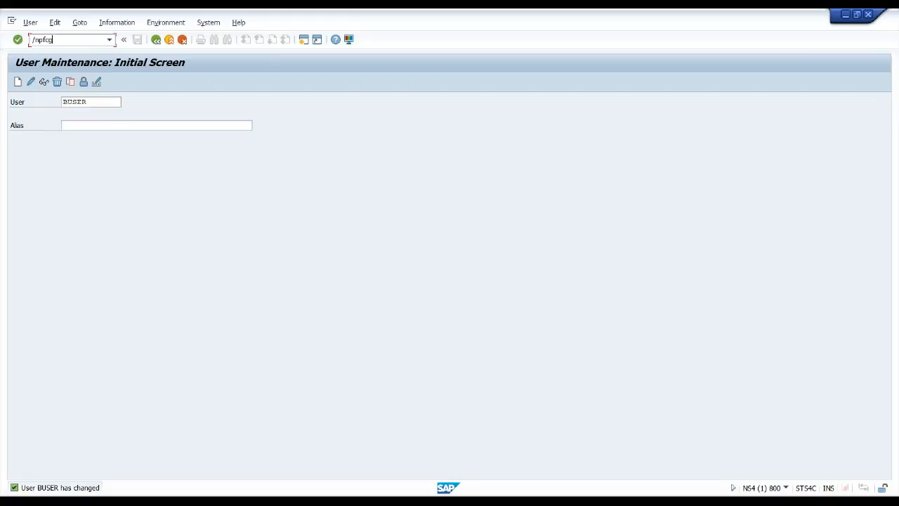
key("Return")
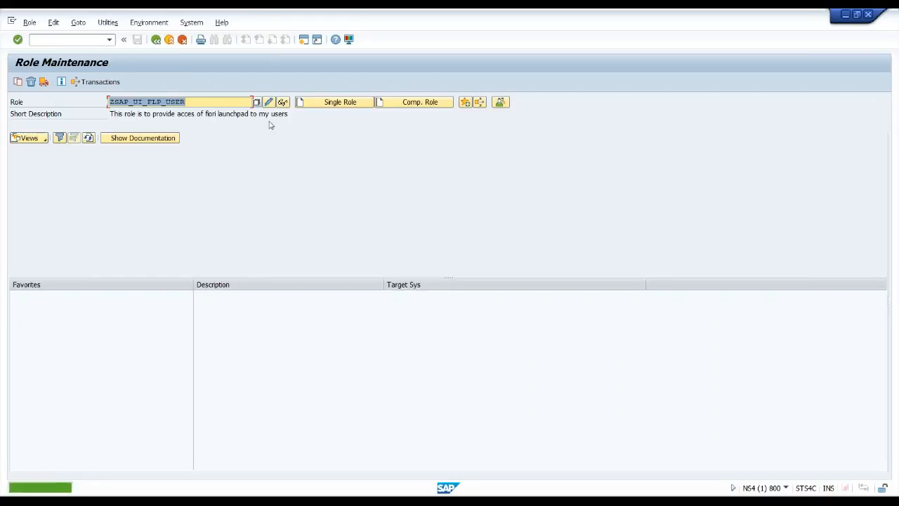
left_click(268, 102)
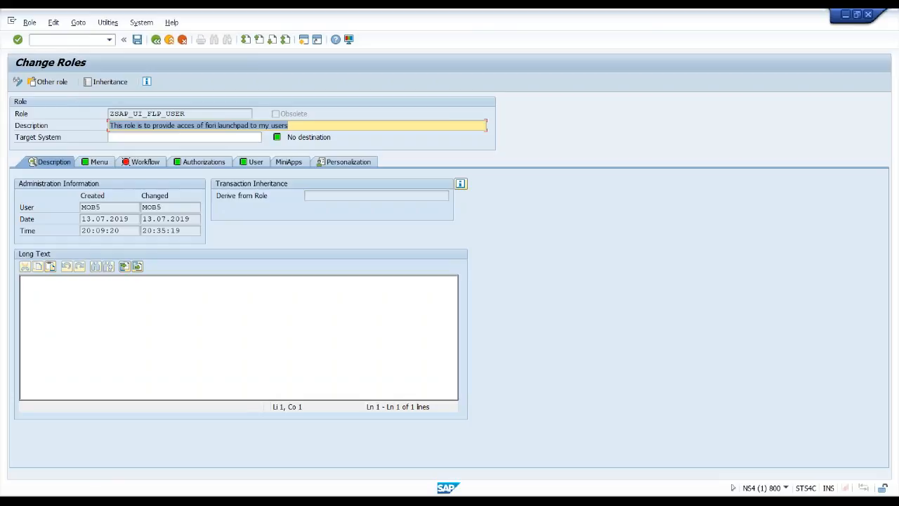
left_click(90, 167)
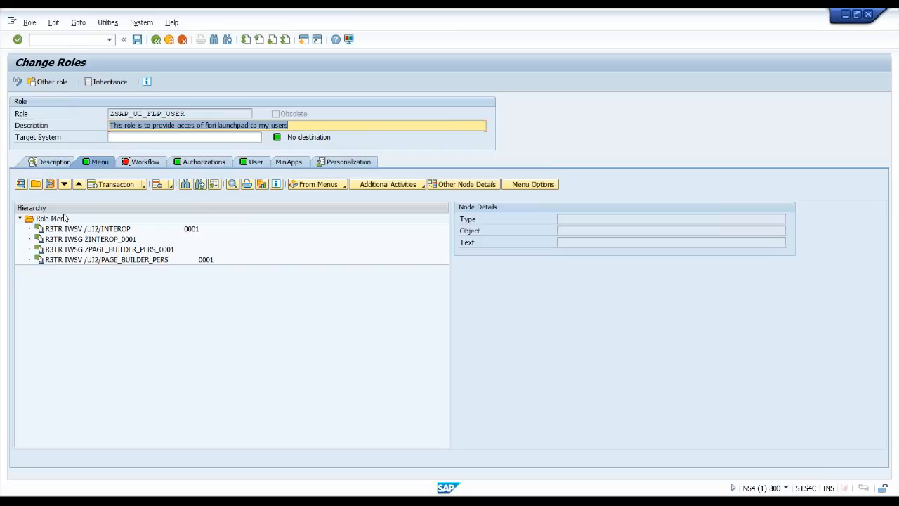
Step: Start adding an authorization default to the role menu as a TADIR Service with object type IWSG SAP Gateway: Service Groups Metadata
left_click(143, 184)
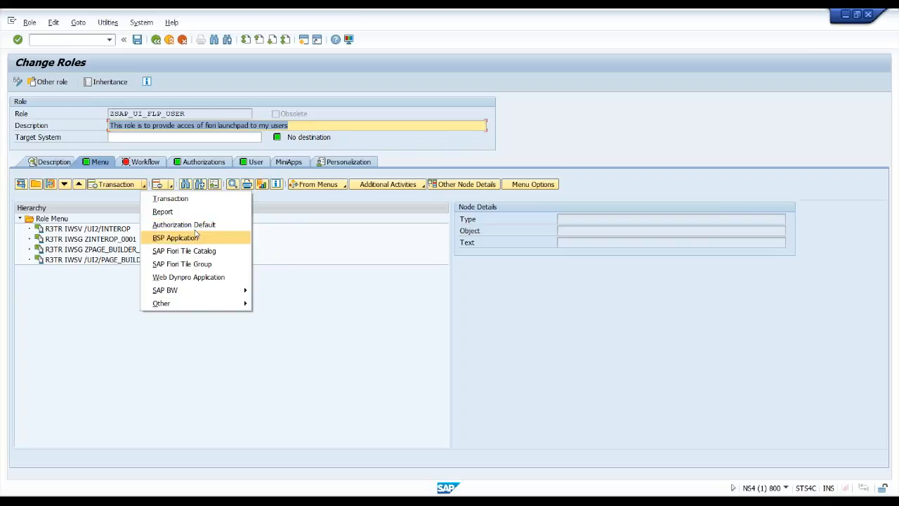
left_click(206, 228)
left_click(248, 122)
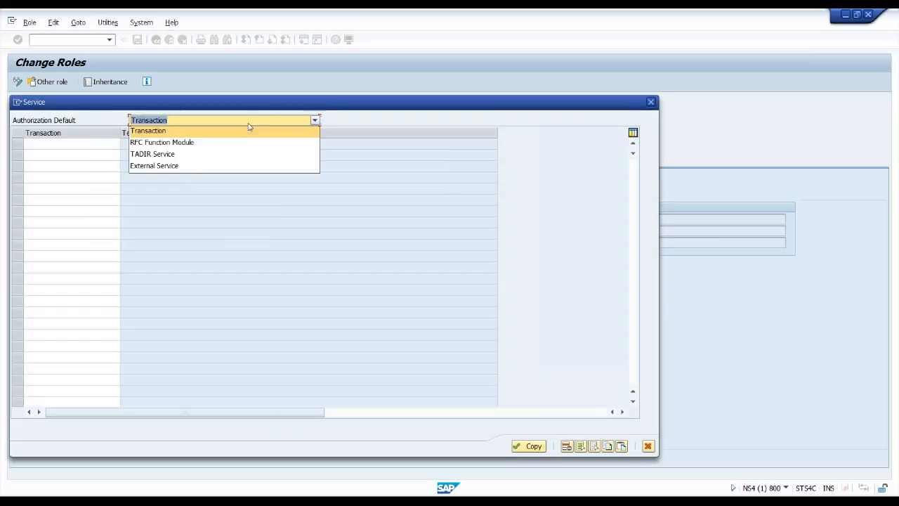
left_click(246, 154)
left_click(143, 167)
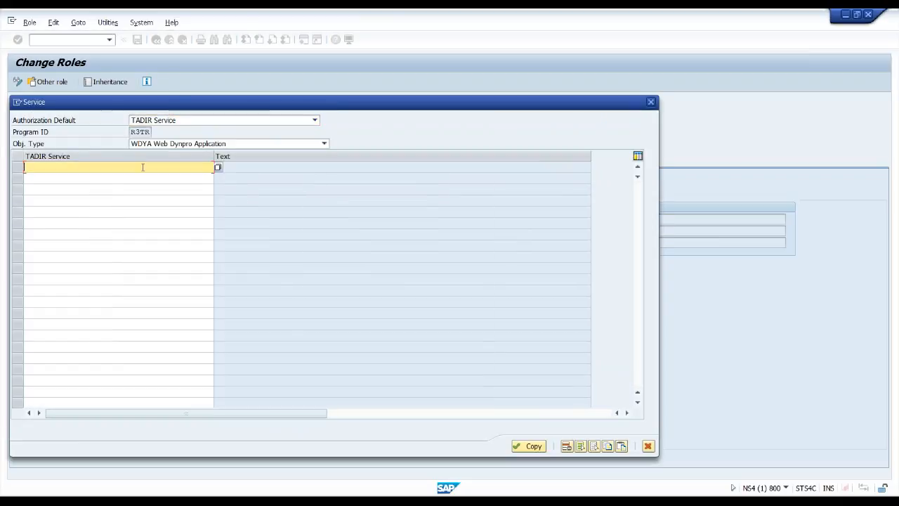
left_click(184, 143)
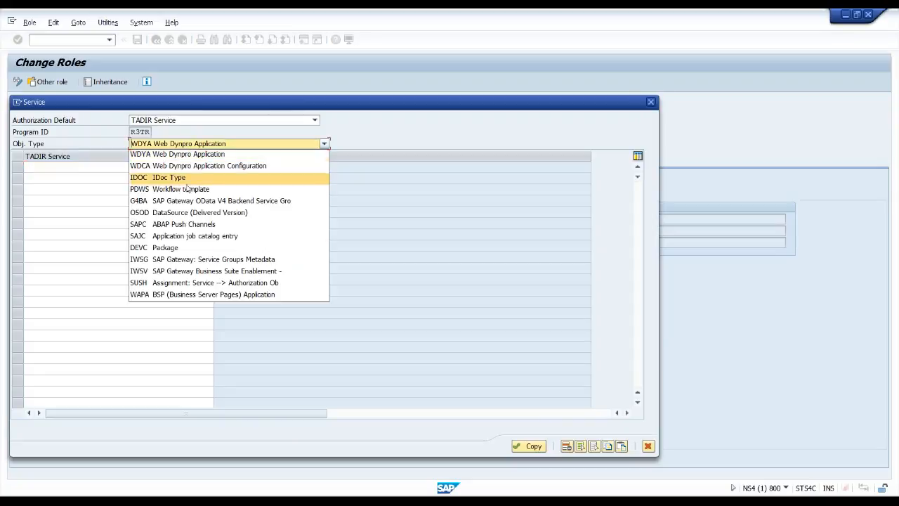
left_click(173, 262)
left_click(128, 167)
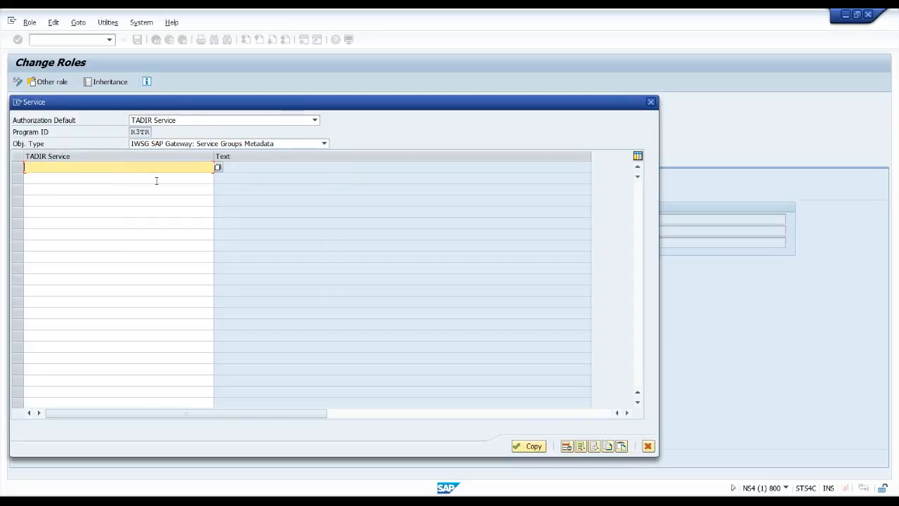
Step: Look up the TADIR service with the pattern *ZFIN_USER_DEFAULTPARAMETER* and select ZFIN_USER_DEFAULTPARAMETER_SRV_0001
key("ctrl+v")
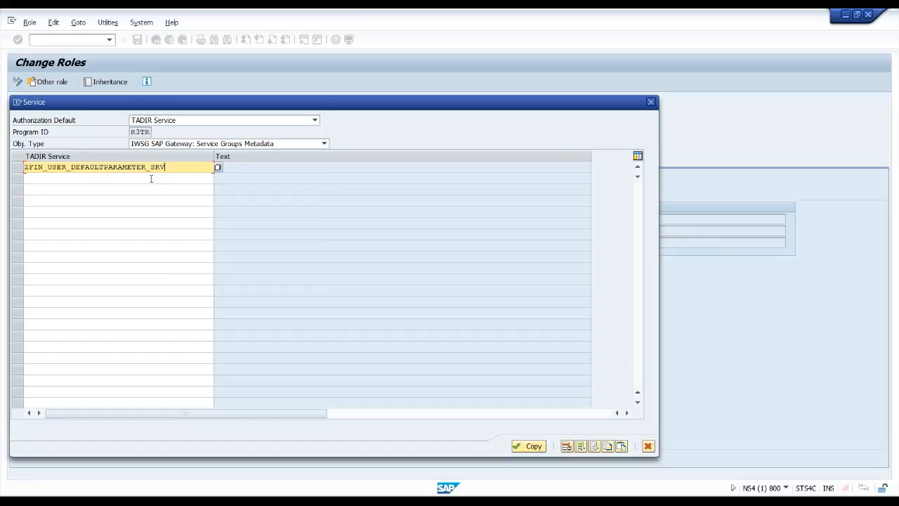
left_click_drag(150, 167, 240, 169)
key("BackSpace")
key("BackSpace")
type("*")
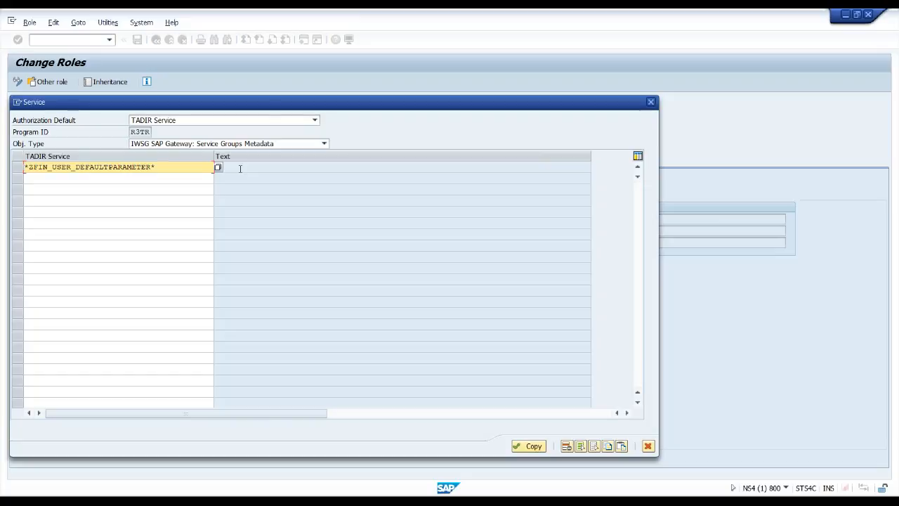
key("F4")
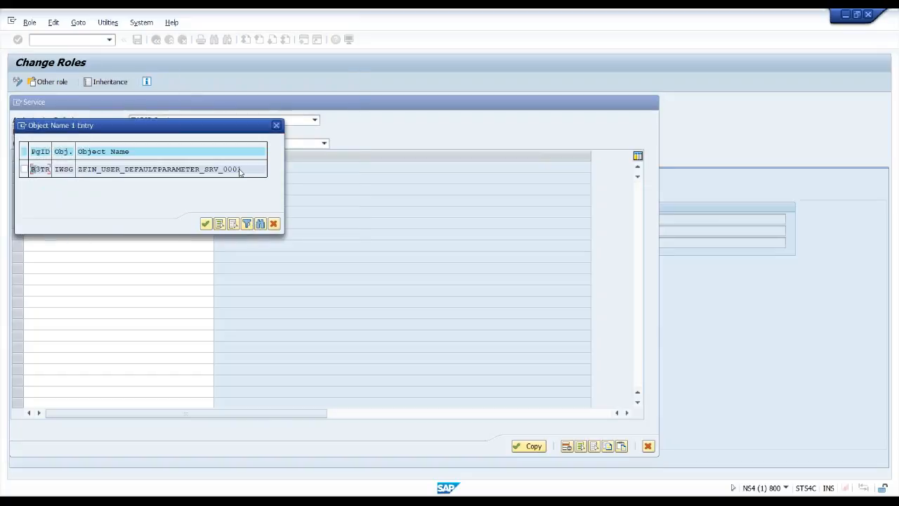
left_click(24, 169)
left_click(205, 223)
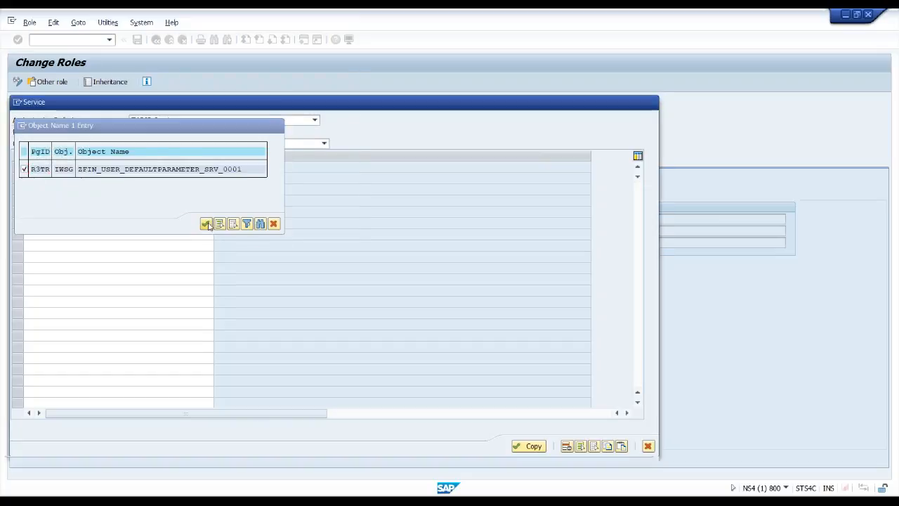
Step: Copy ZFIN_USER_DEFAULTPARAMETER_SRV_0001 into the role menu, and add the service FIN_USER_DEFAULTPARAMETER_SRV 0001 with object type IWSV SAP Gateway Business Suite Enablement
left_click(529, 446)
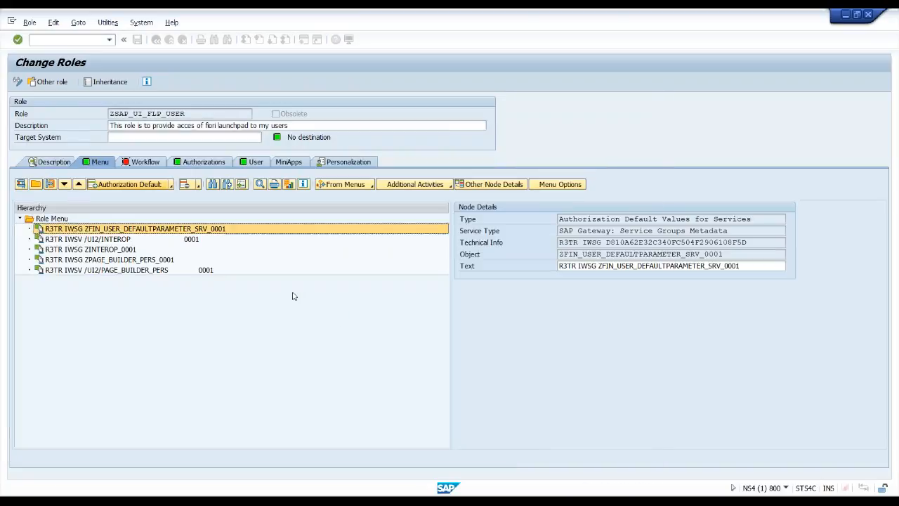
left_click(155, 186)
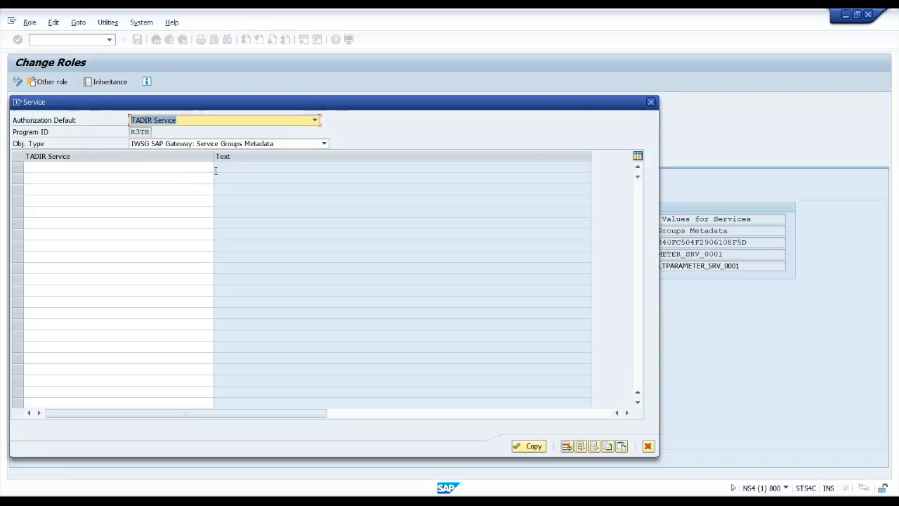
left_click(211, 143)
left_click(211, 271)
left_click(112, 167)
type("*ZFIN_USER_DEFAULTPARAMETER*")
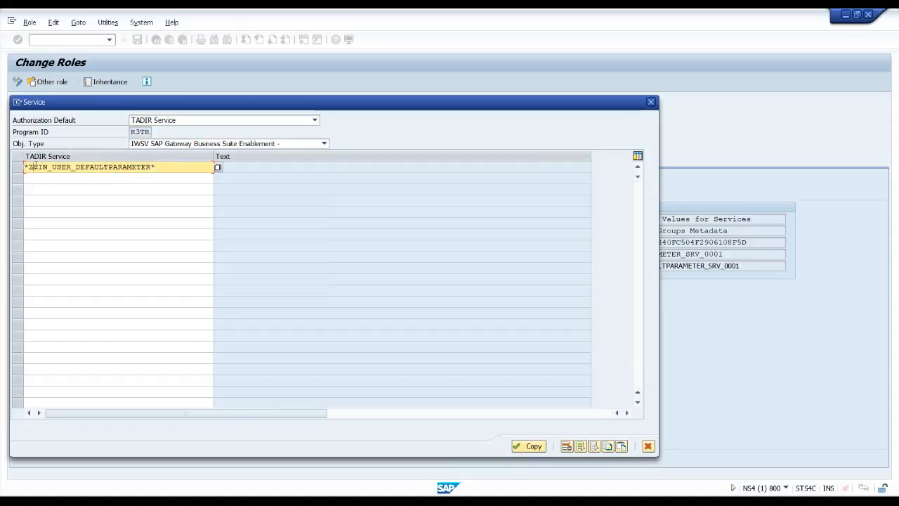
key("F4")
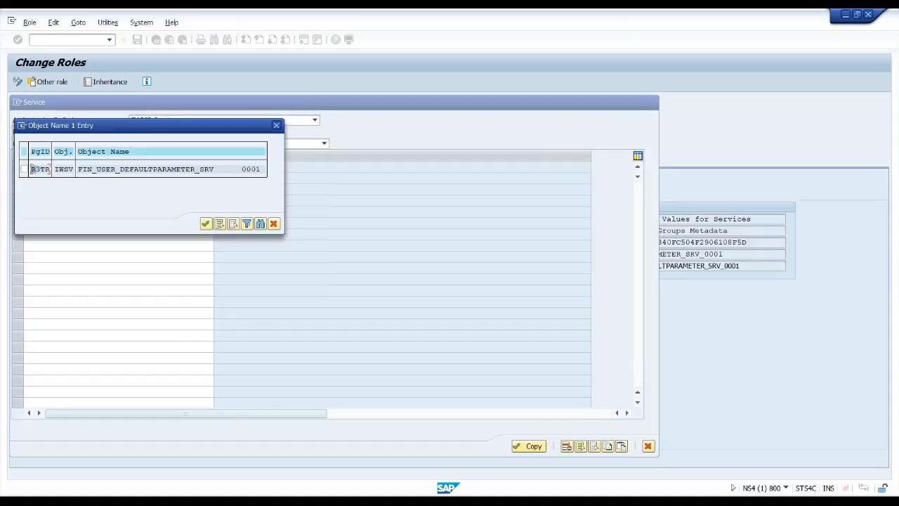
left_click(33, 169)
left_click(205, 223)
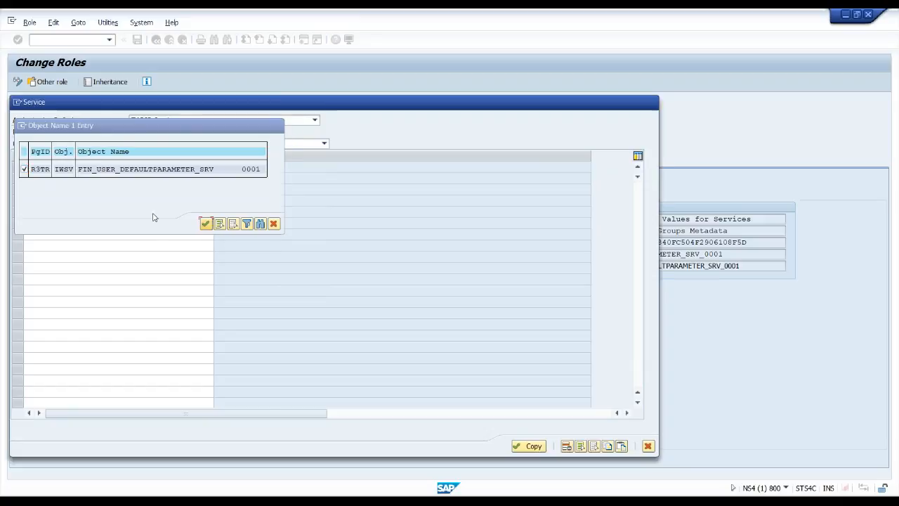
left_click(521, 448)
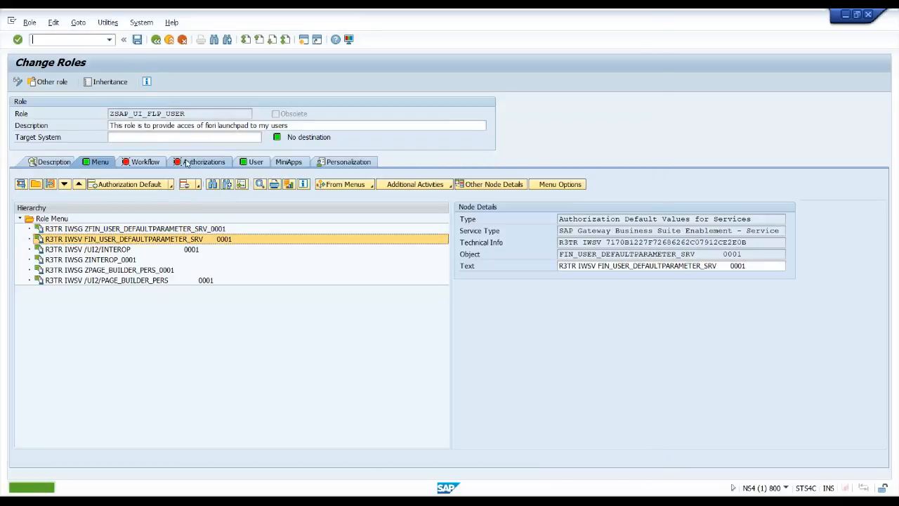
Step: Merge the new services into the authorization data of role ZSAP_UI_FLP_USER, generate its profile and return to the role
left_click(204, 162)
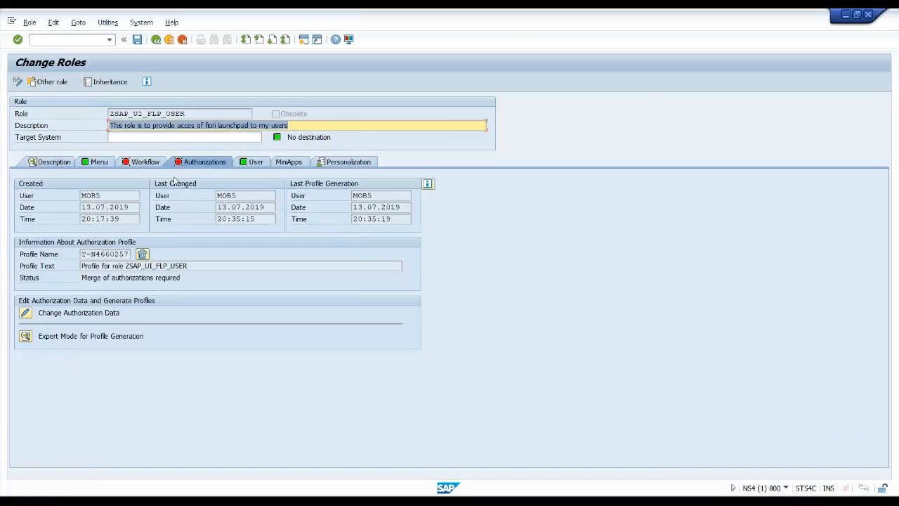
left_click(31, 313)
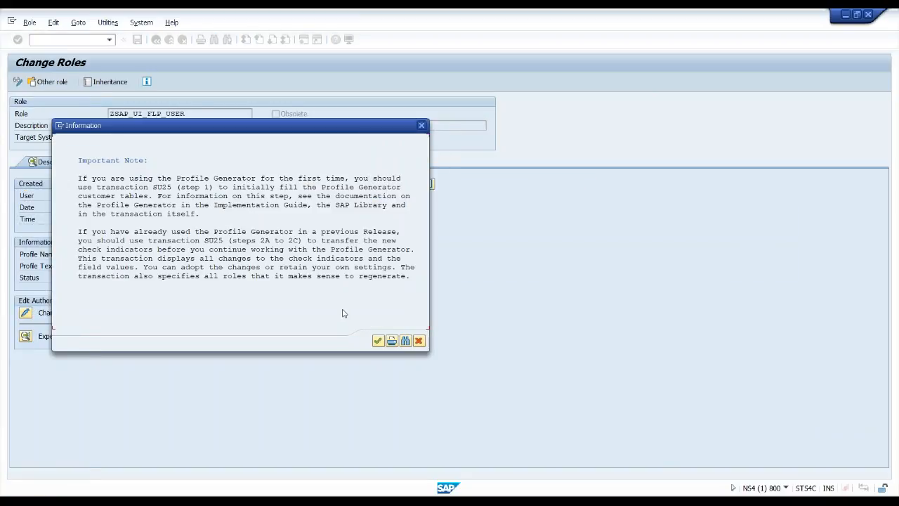
left_click(378, 340)
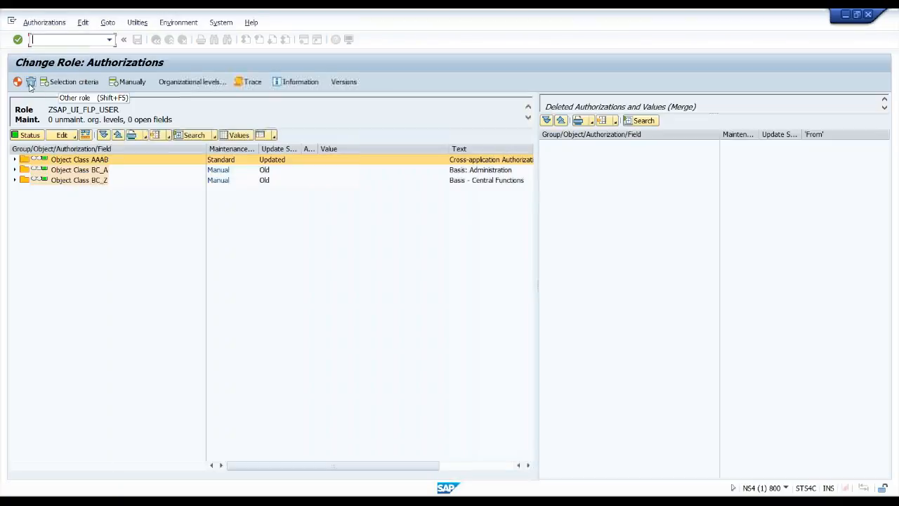
left_click(17, 82)
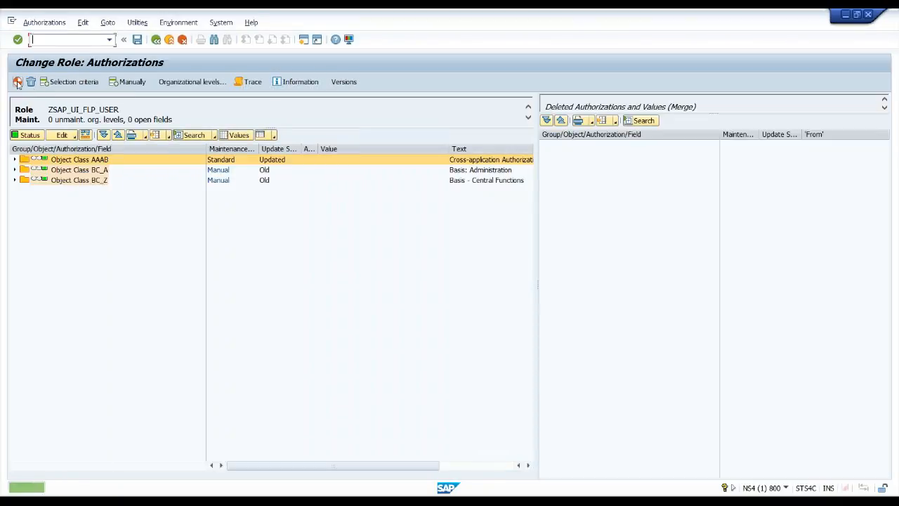
left_click(156, 40)
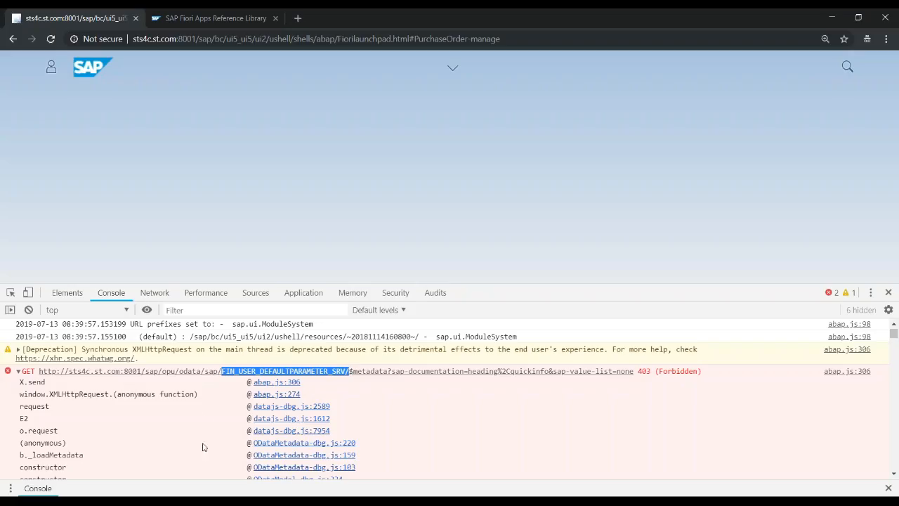
Step: Switch to the browser, reload the launchpad page and copy the service name MM_PUR_PO_MAINT_V2 from the forbidden console request
left_click(14, 376)
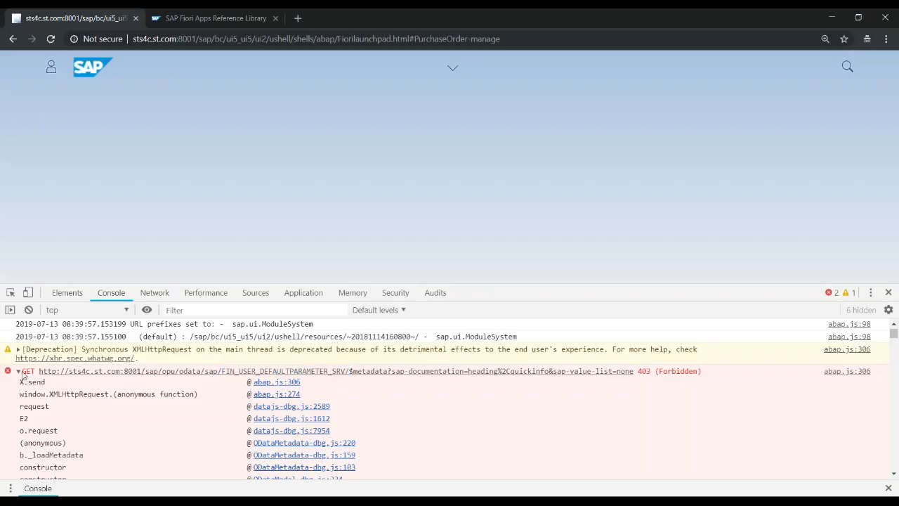
left_click(19, 371)
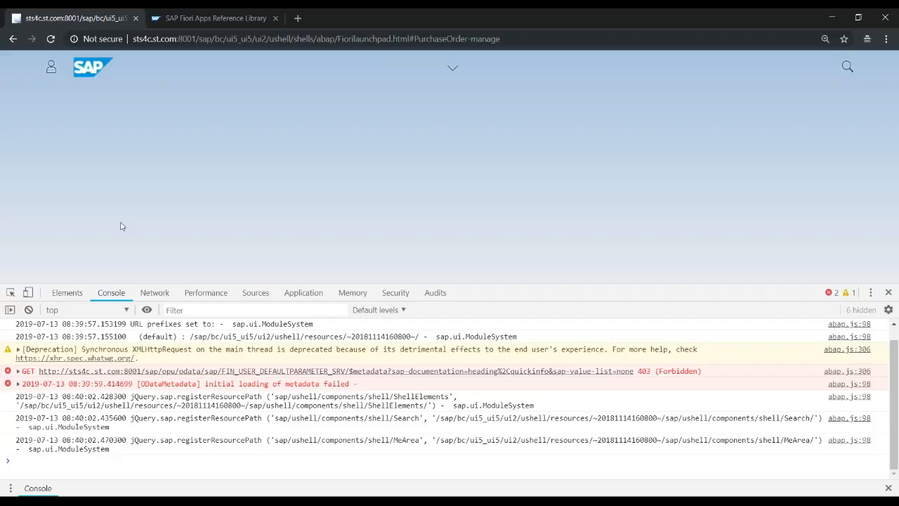
left_click(50, 38)
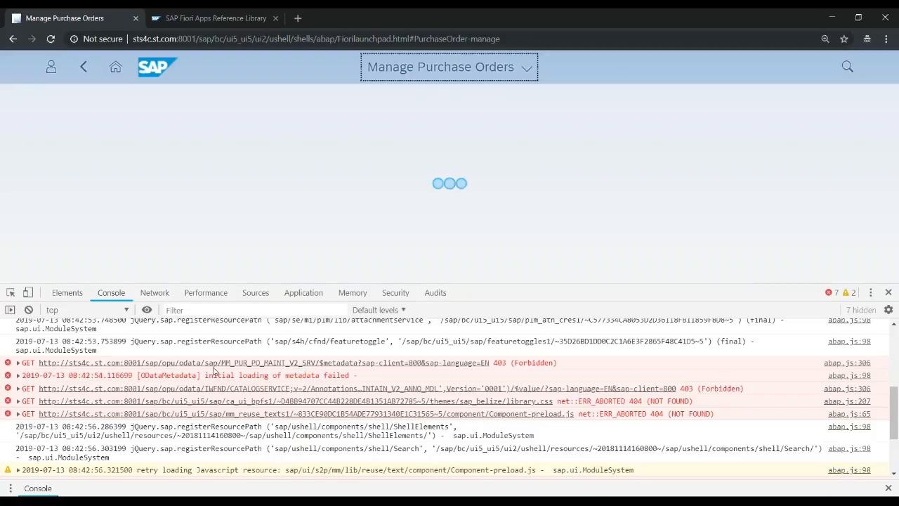
mouse_move(217, 364)
left_mouse_down()
mouse_move(298, 365)
mouse_move(223, 365)
left_mouse_up()
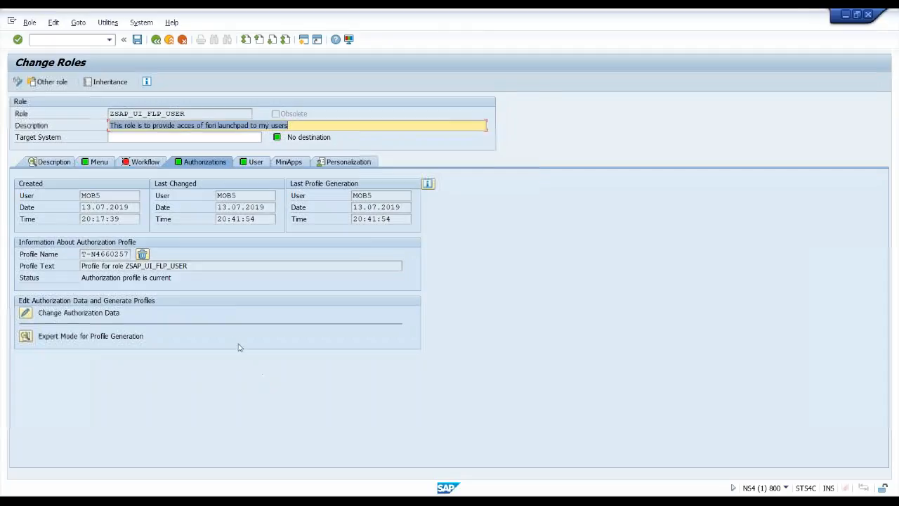
Step: In the role ZSAP_UI_FLP_USER menu, look up MM_PUR_PO_MAINT_V2* as an IWSV TADIR service and add MM_PUR_PO_MAINT_V2_SRV 0001
left_click(99, 163)
left_click(125, 184)
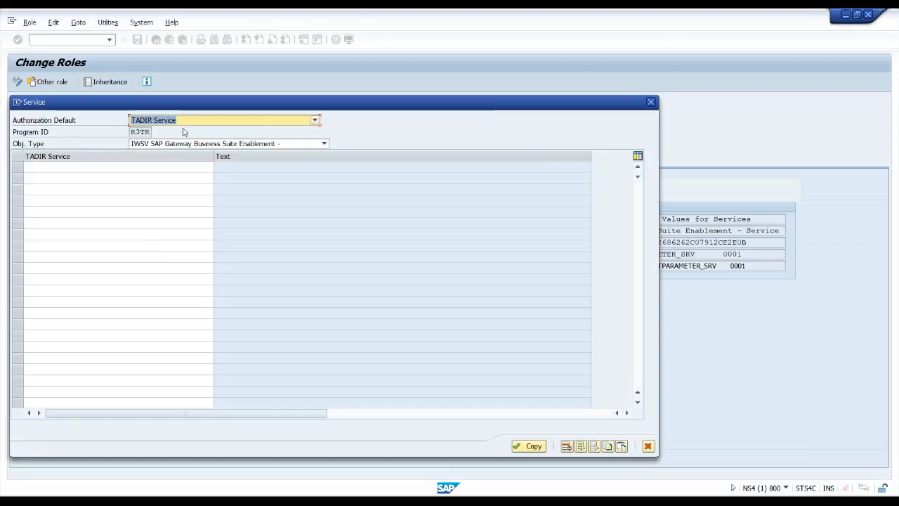
left_click(165, 167)
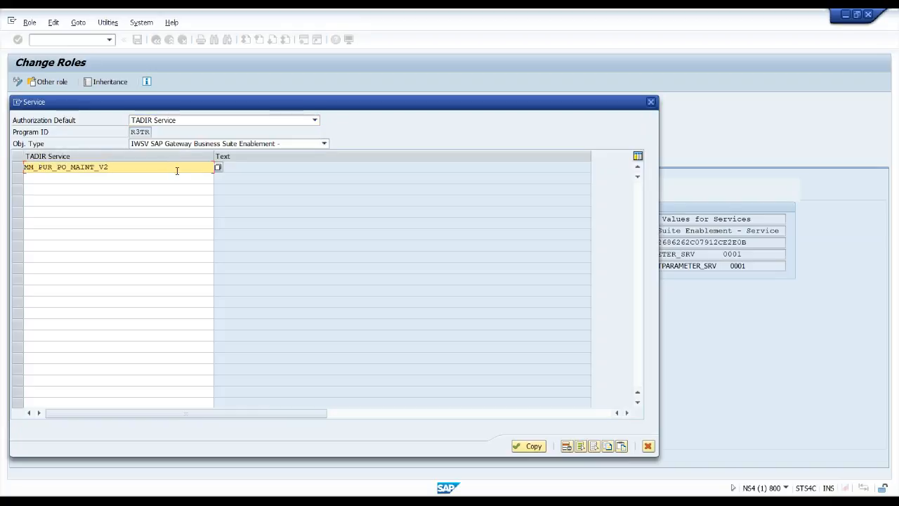
key("F4")
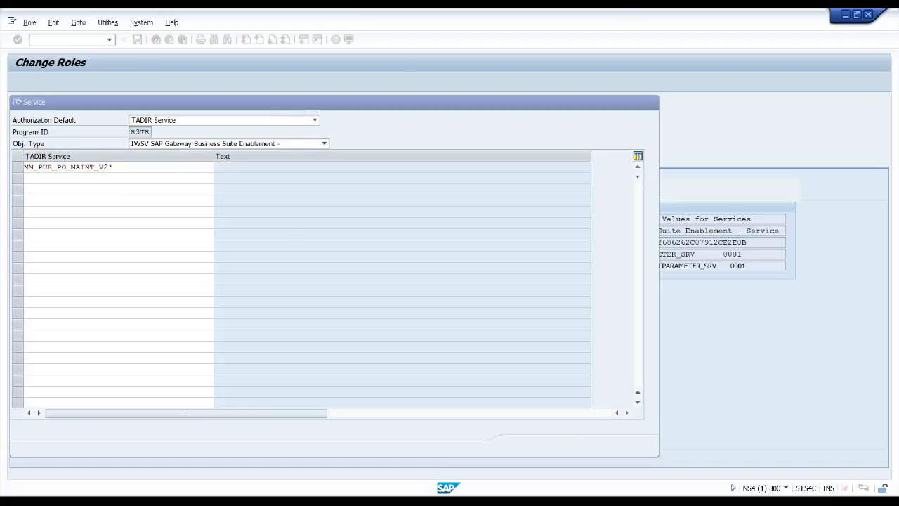
left_click(24, 169)
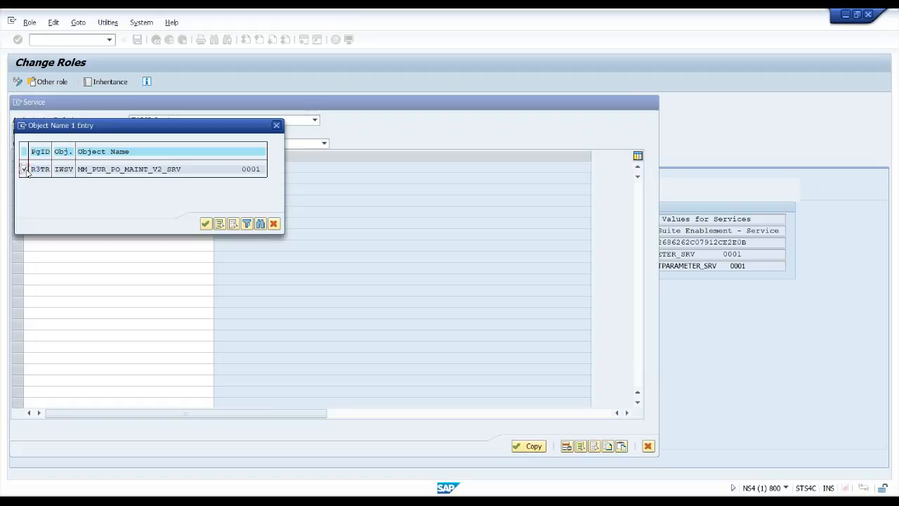
left_click(205, 223)
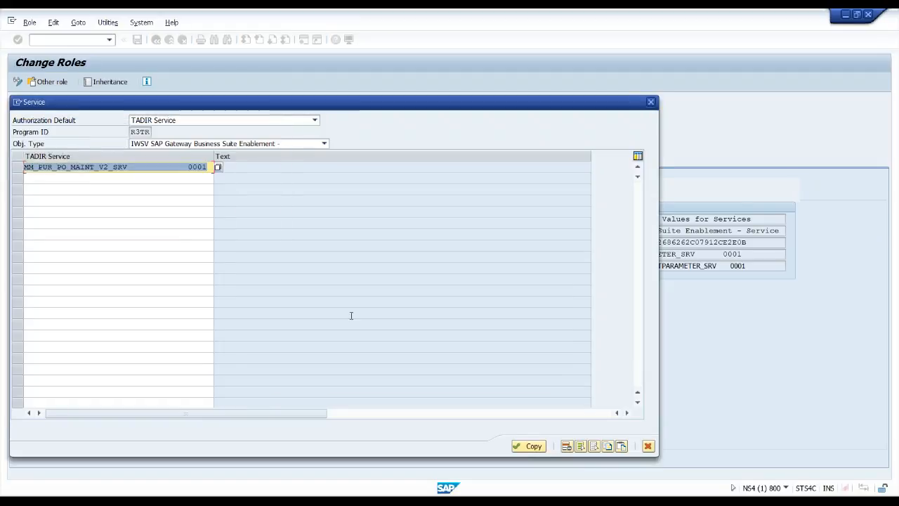
left_click(531, 446)
Step: Add the TADIR service ZMM_PUR_PO_MAINT_V2_SRV_0001 to the role menu with object type IWSG SAP Gateway: Service Groups Metadata, using the pattern ZMM_PUR_PO_MAINT_V2*
left_click(130, 184)
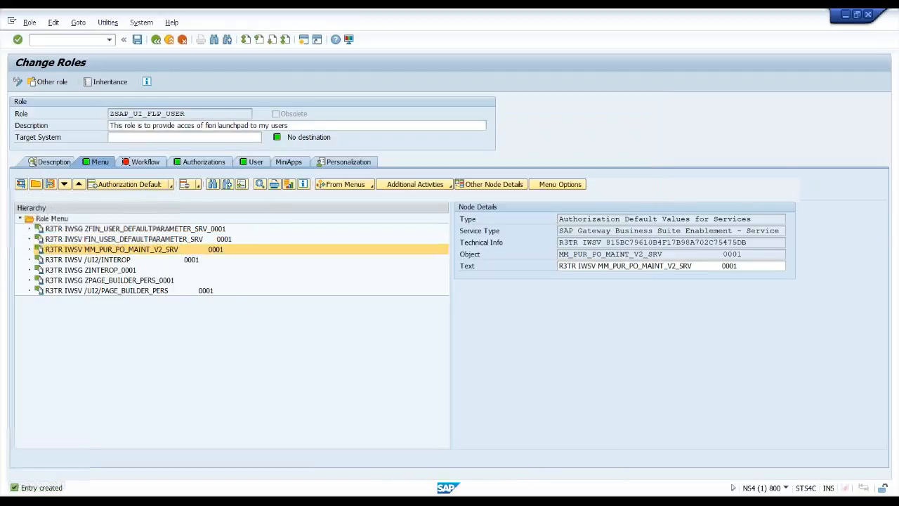
left_click(169, 143)
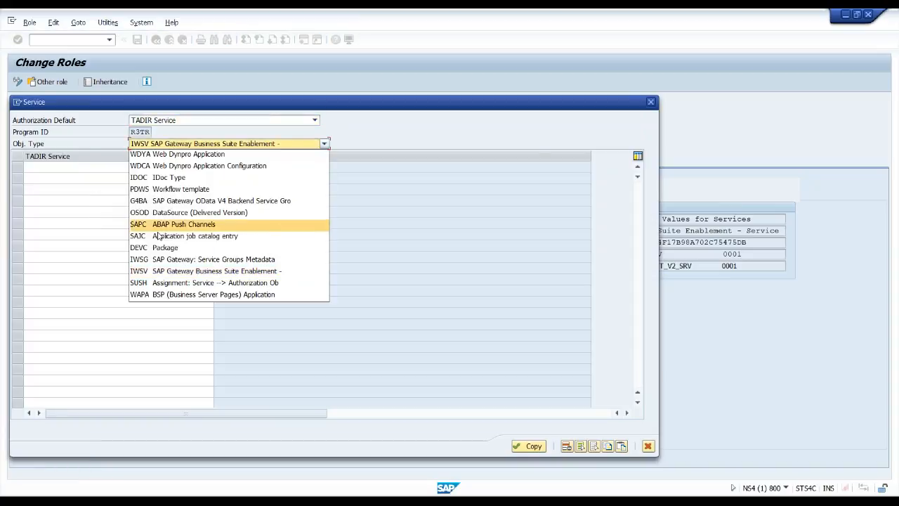
left_click(154, 258)
left_click(118, 167)
key("ctrl+v")
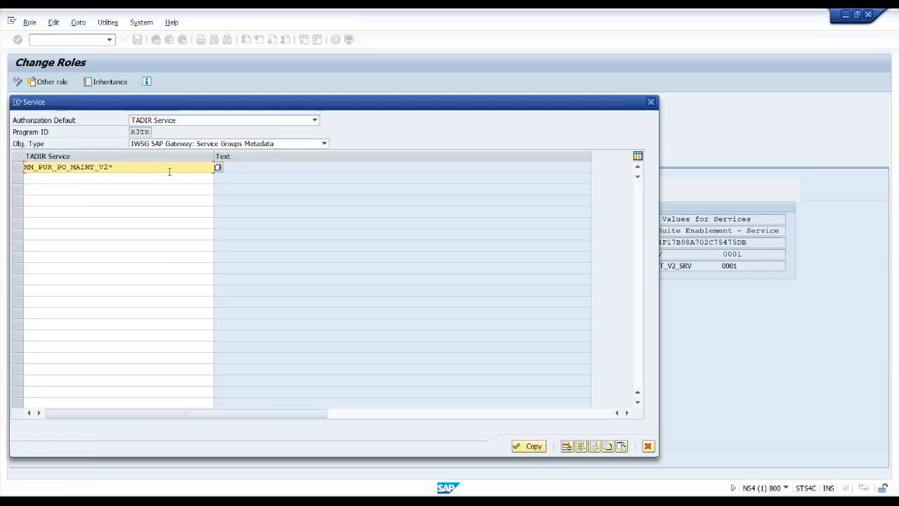
key("Home")
type("Z")
key("F4")
left_click(23, 171)
left_click(205, 223)
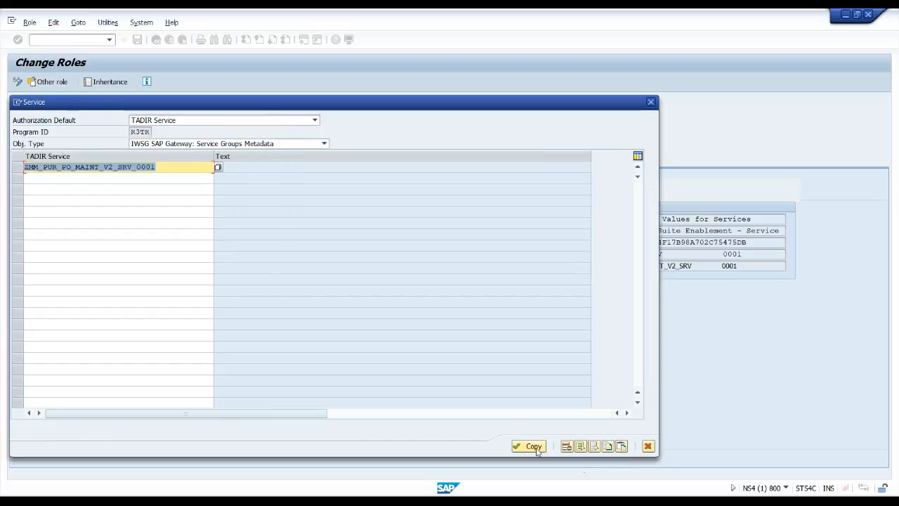
left_click(534, 446)
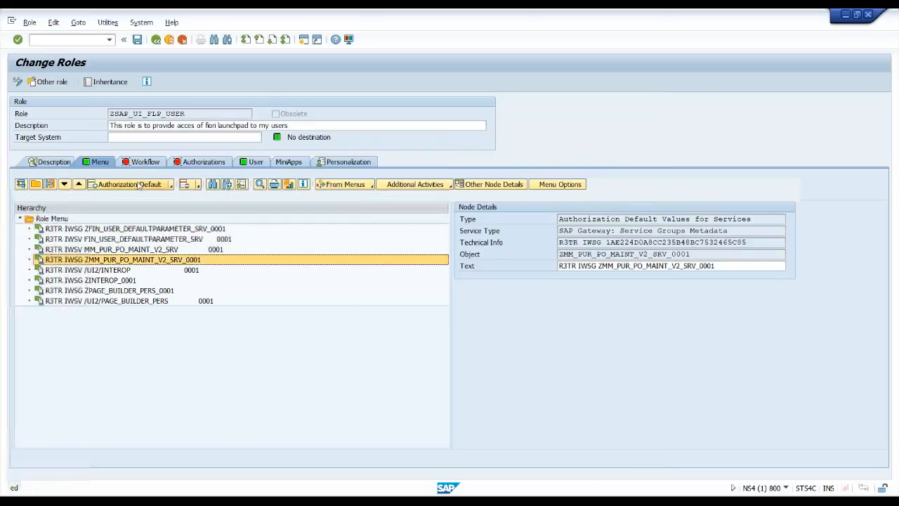
Step: Open the authorization data of role ZSAP_UI_FLP_USER for change to merge in the purchase order services
left_click(203, 162)
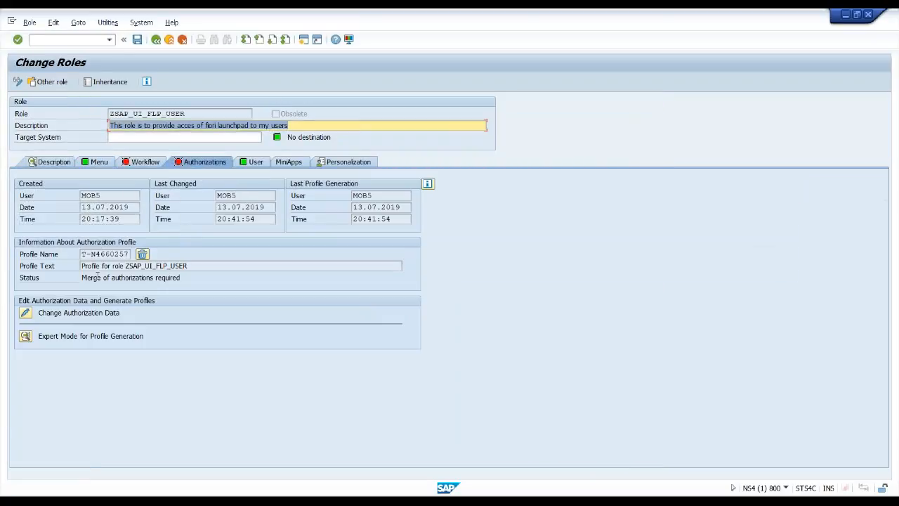
left_click(26, 313)
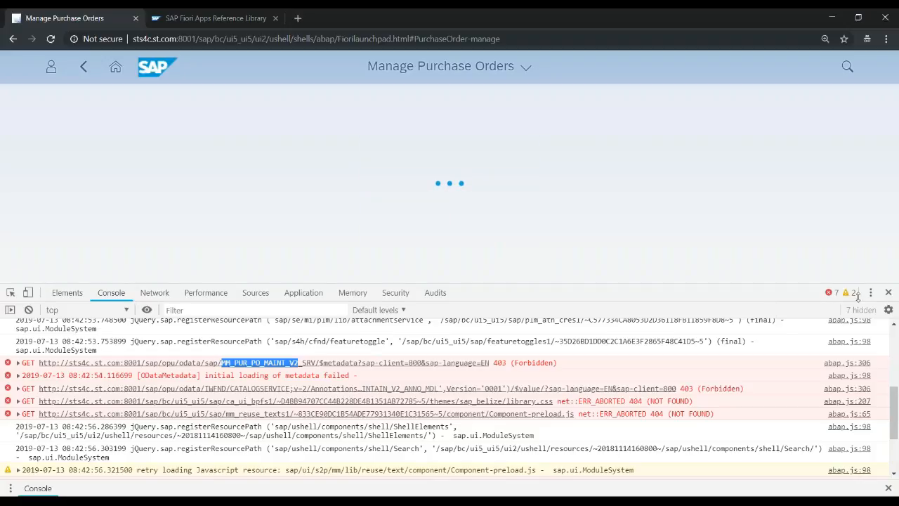
Step: Switch to the browser, reload the Manage Purchase Orders page and examine its console log for failed requests
left_click(888, 292)
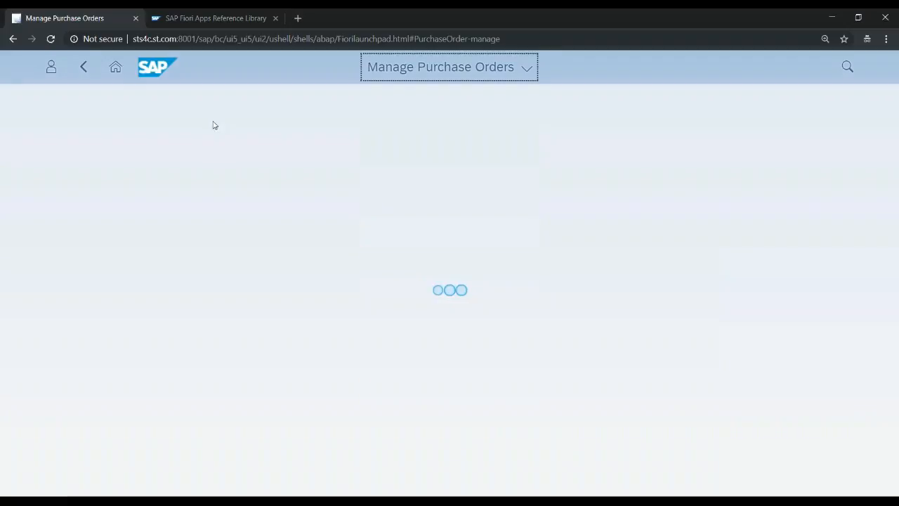
left_click(51, 41)
key("F12")
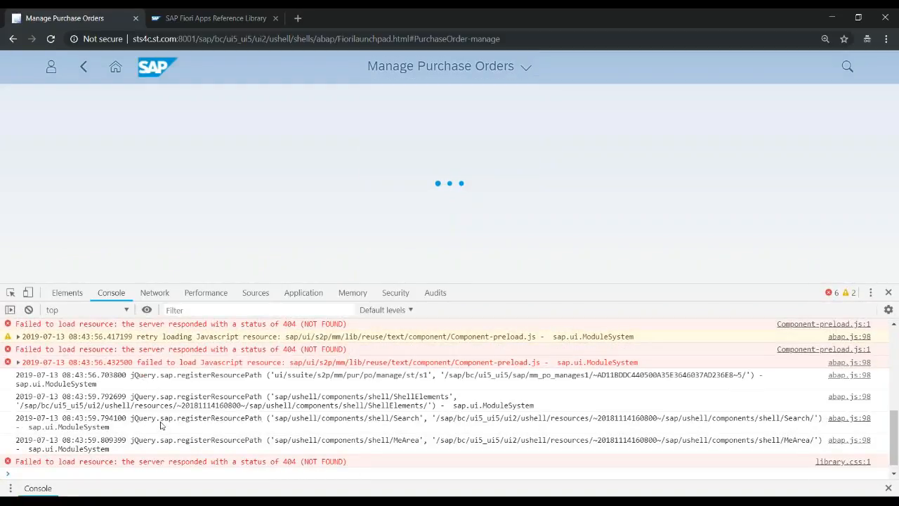
scroll(160, 427, "up", 3)
scroll(163, 422, "up", 5)
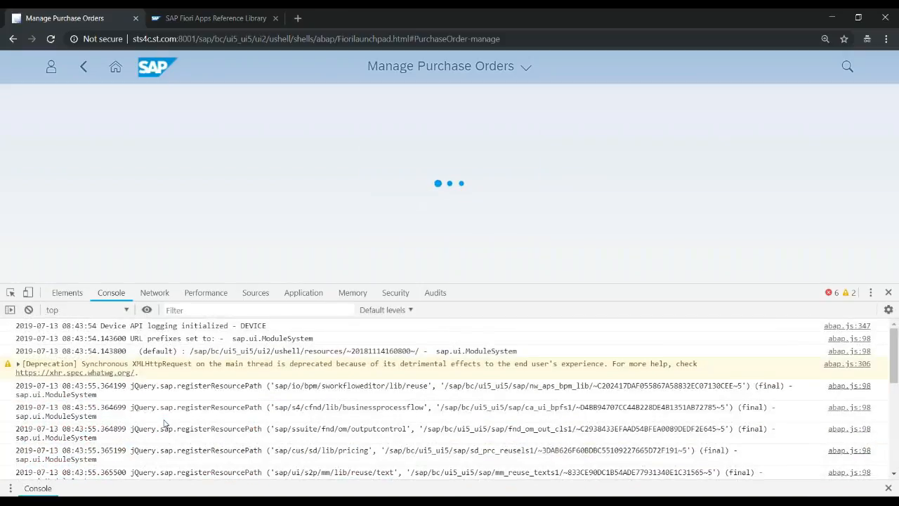
scroll(169, 421, "down", 10)
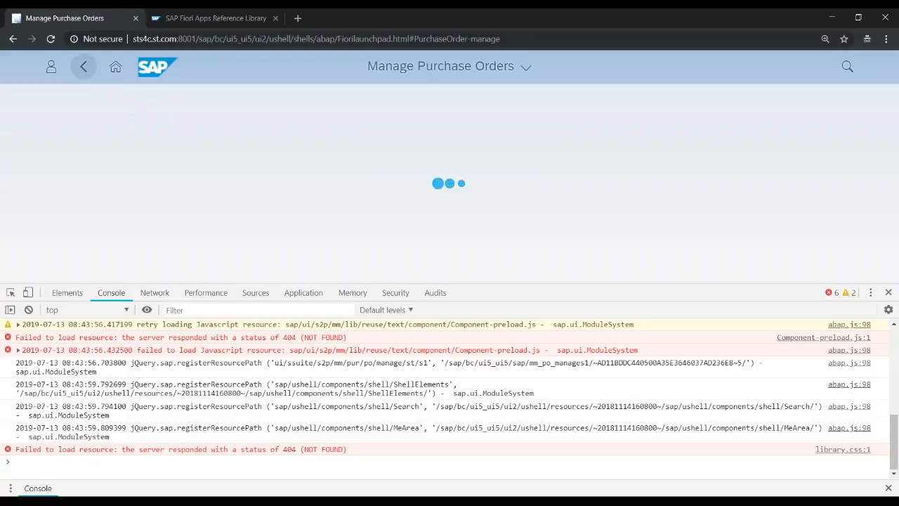
Step: Reload the Manage Purchase Orders page through the browser's special reload options and close the developer tools
right_click(50, 38)
left_click(79, 87)
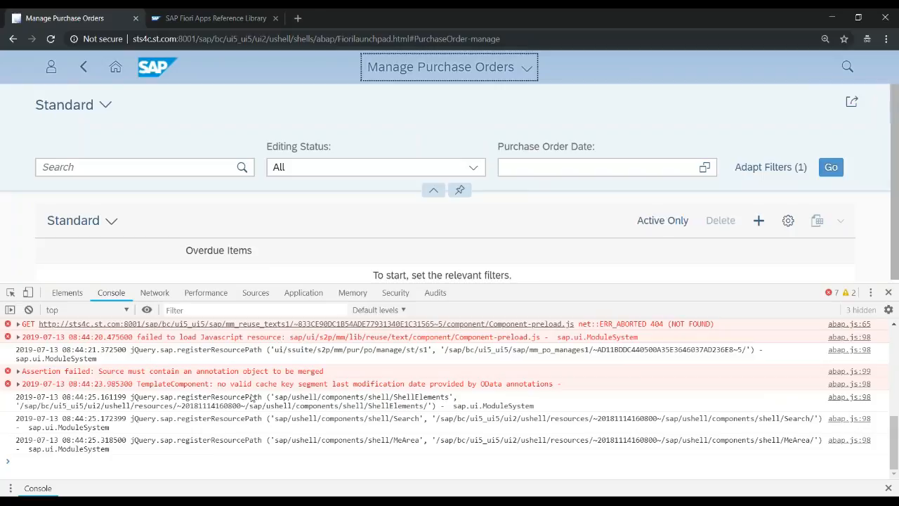
left_click(887, 293)
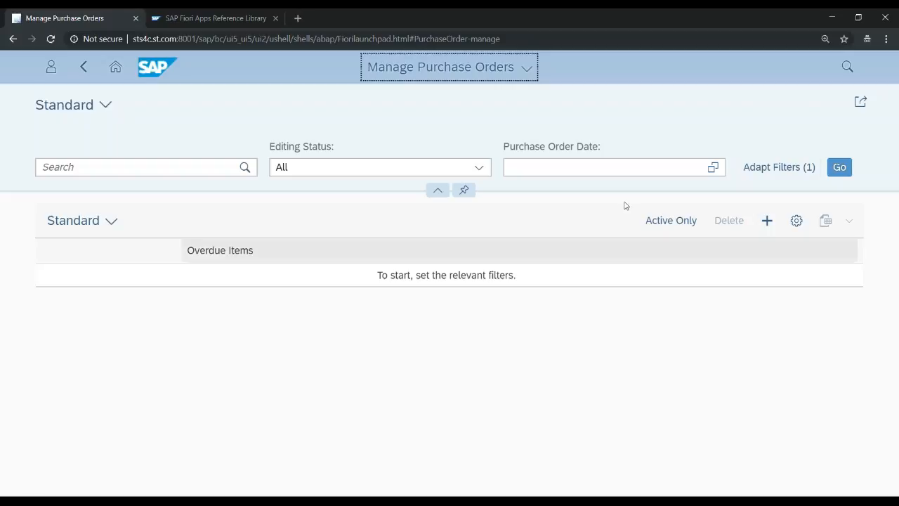
Step: Run the purchase order list with the default filters and start creating a new purchase order
left_click(839, 167)
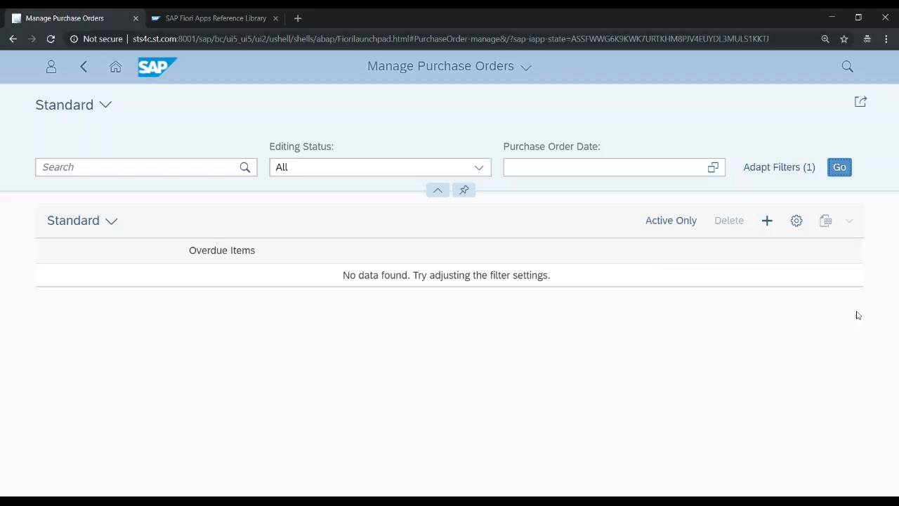
left_click(767, 220)
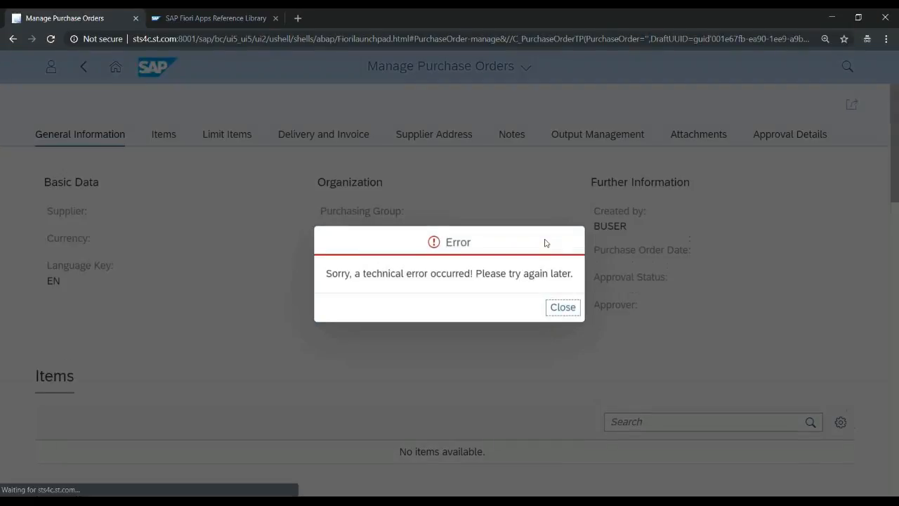
Step: Dismiss the error, search the supplier value help without filters, and return to the purchase order list
left_click(559, 307)
left_click(283, 231)
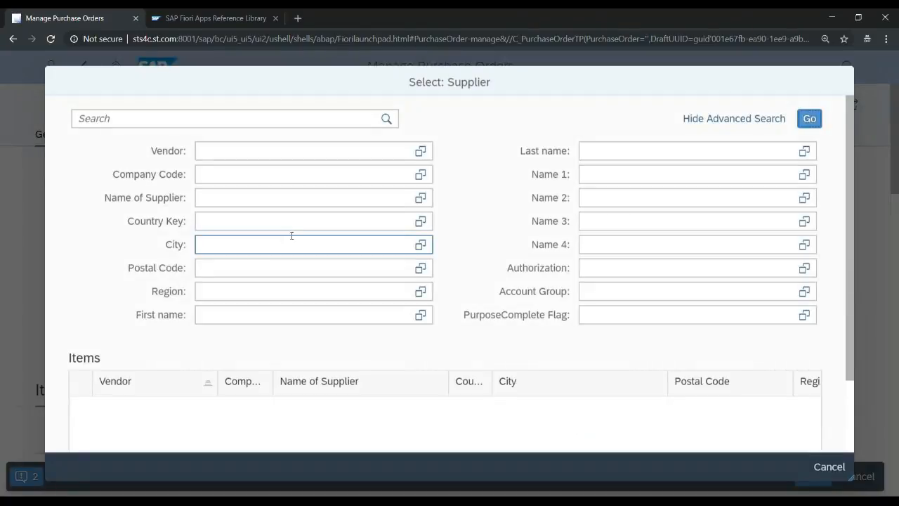
left_click(811, 121)
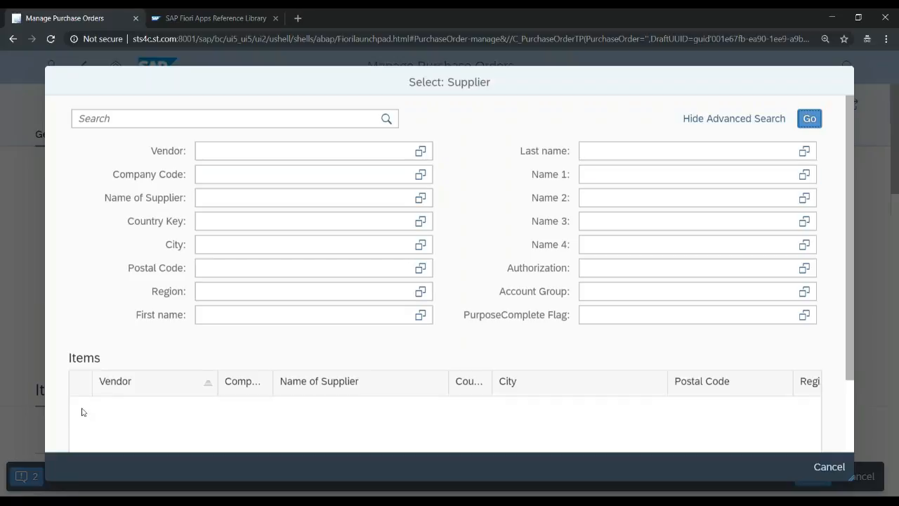
key("Escape")
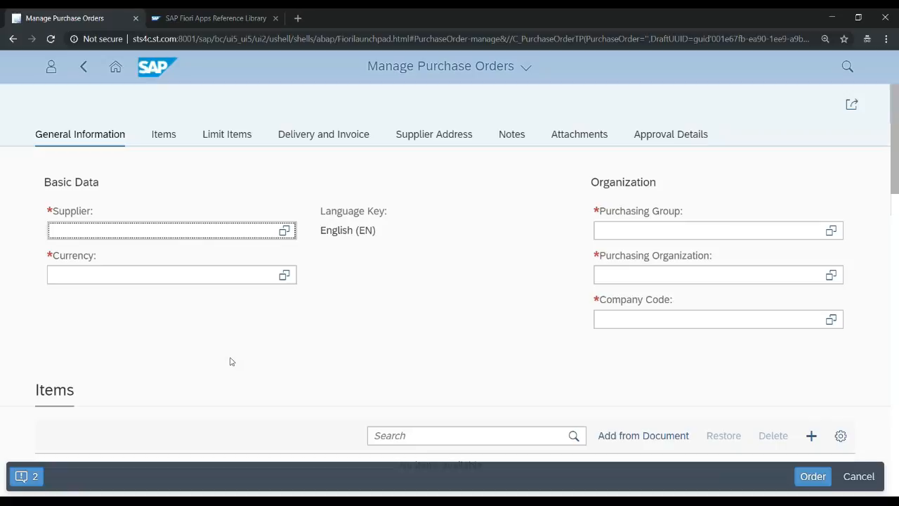
left_click(84, 67)
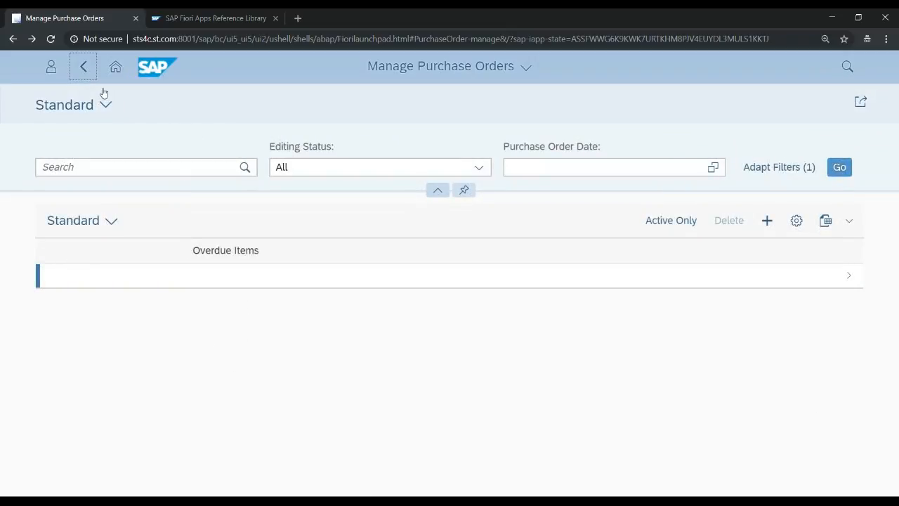
Step: Switch to the Launchpad Course presentation in PowerPoint and title the blank slide 8 "Subscription"
key("alt+Tab")
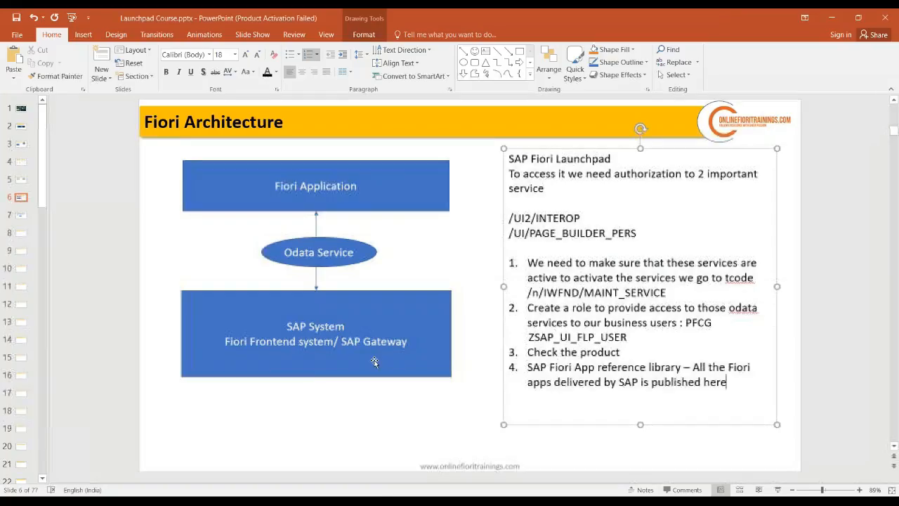
left_click(24, 114)
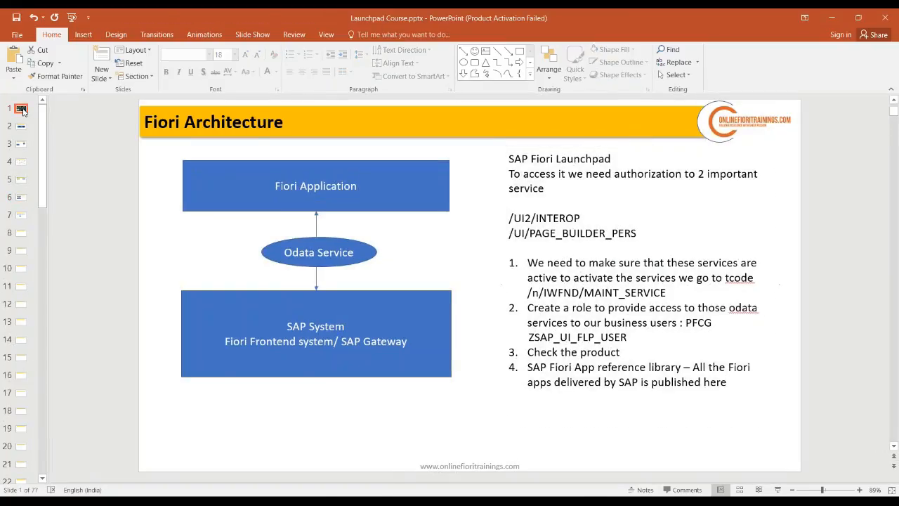
left_click(23, 217)
left_click(21, 232)
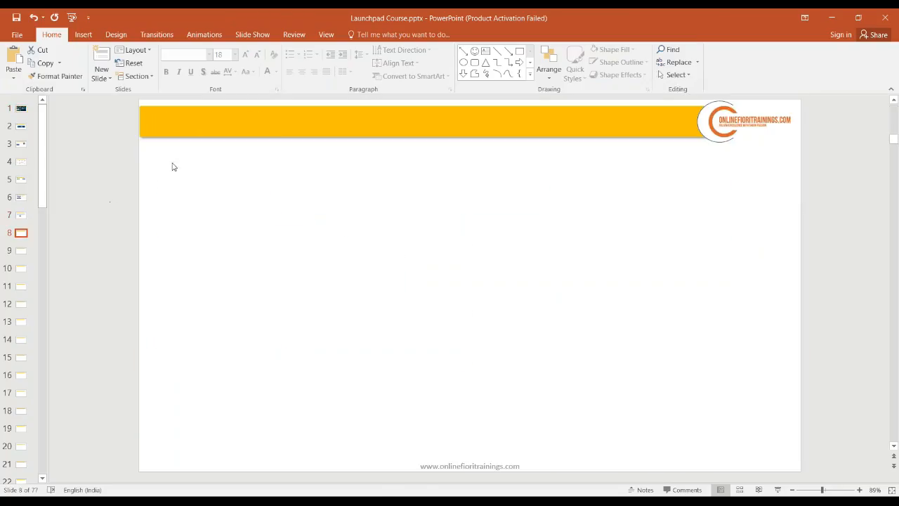
left_click(200, 138)
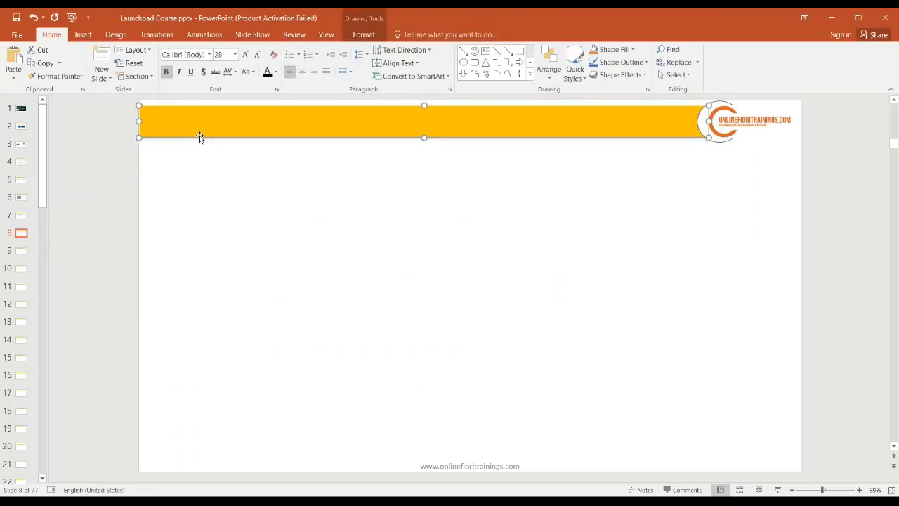
type("Su")
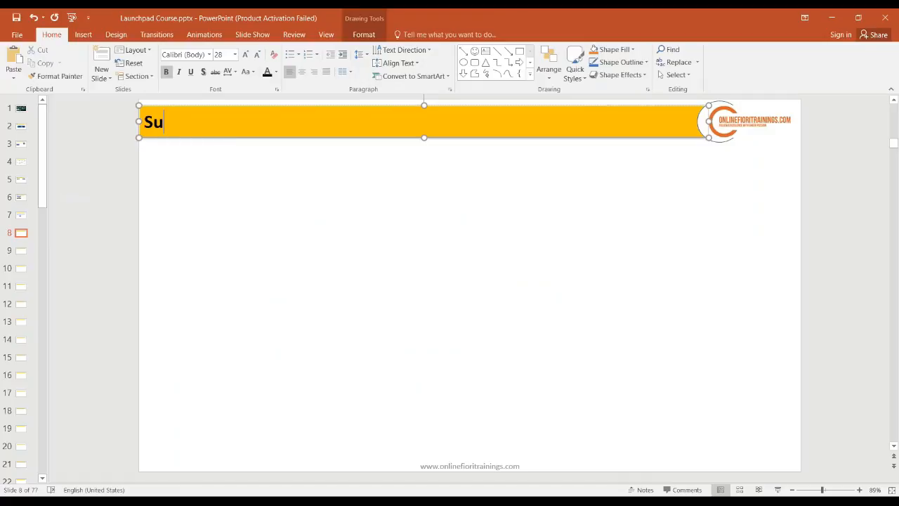
type("bscription")
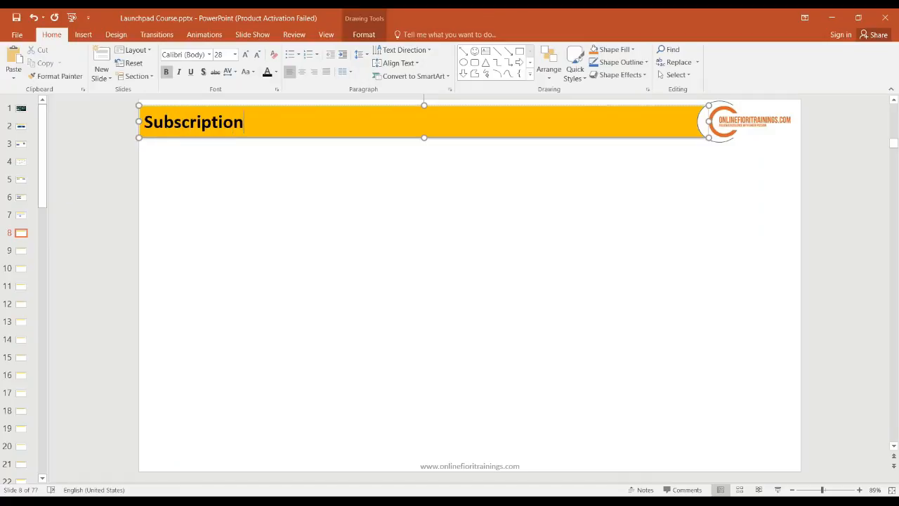
Step: Insert a wide text box under the Subscription title with font size 44 and enter "Email on" followed by the contact e-mail
left_click(230, 190)
left_click(486, 51)
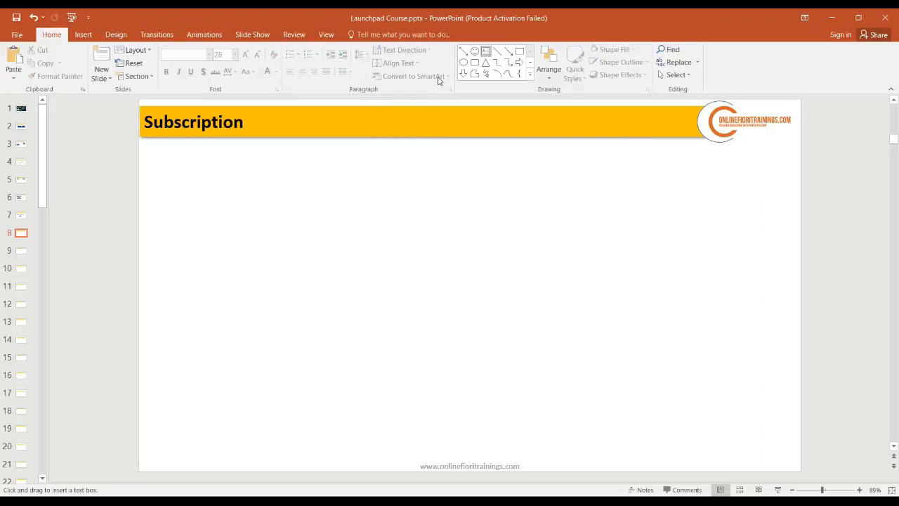
mouse_move(149, 152)
left_mouse_down()
mouse_move(215, 188)
mouse_move(538, 290)
mouse_move(651, 295)
left_mouse_up()
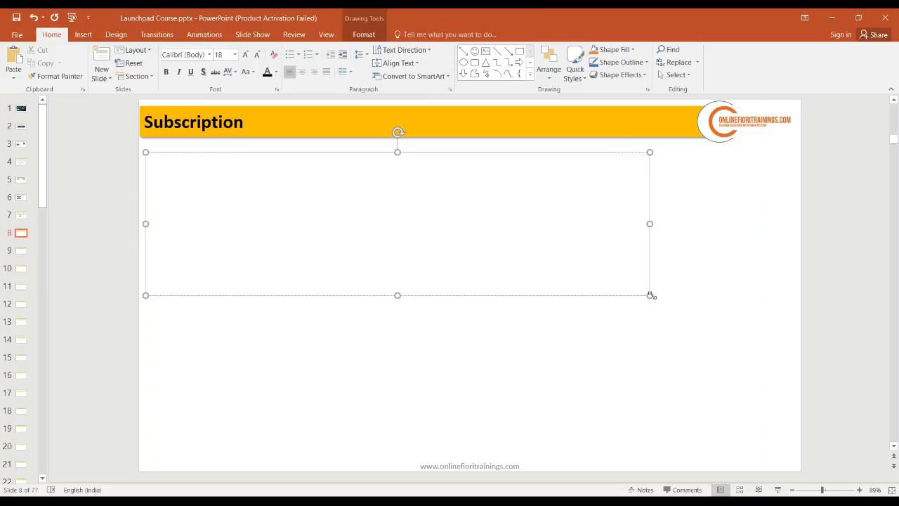
left_click(245, 56)
left_click(245, 55)
left_click(245, 55)
left_click(245, 56)
left_click(245, 55)
left_click(246, 56)
left_click(246, 57)
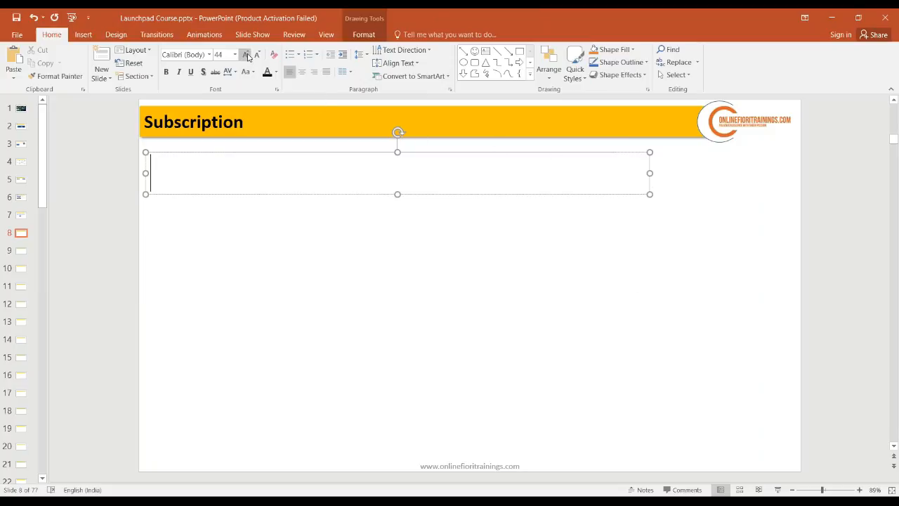
type("emai")
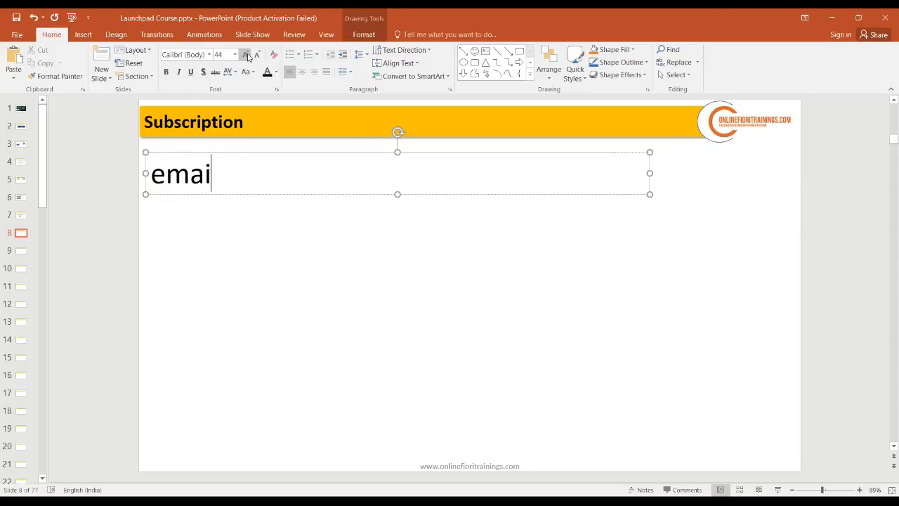
type("l on install.")
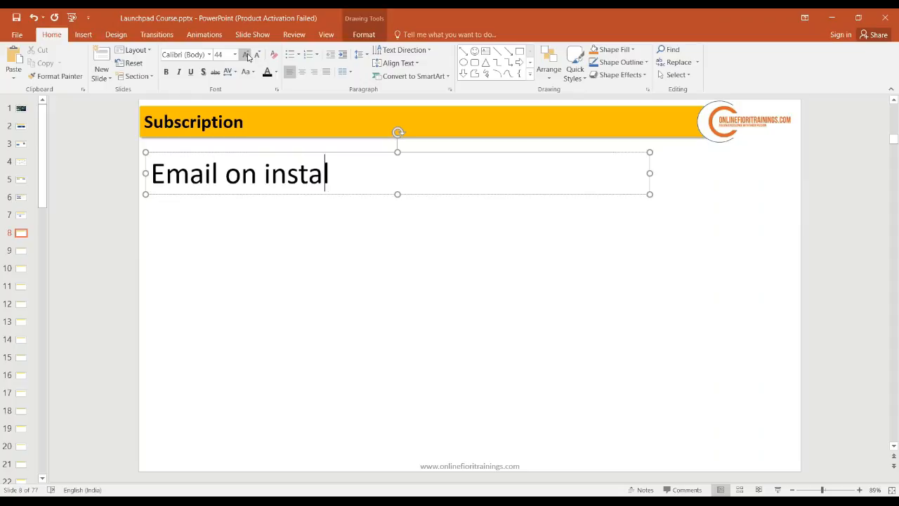